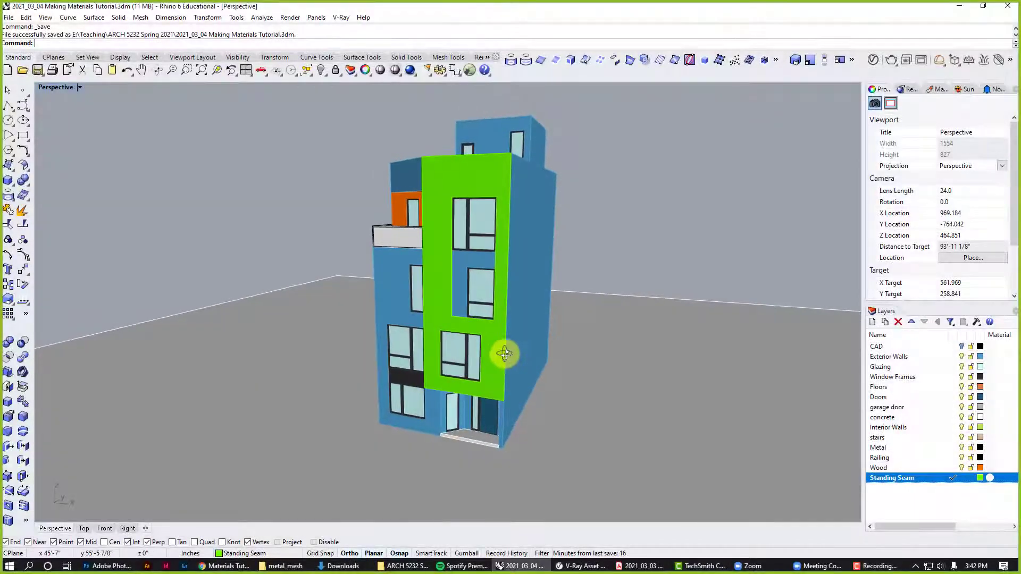
Orbit the Rhino view slightly around the building model.
{"action": "right_click_drag", "start_coordinate": [504, 353], "coordinate": [504, 356]}
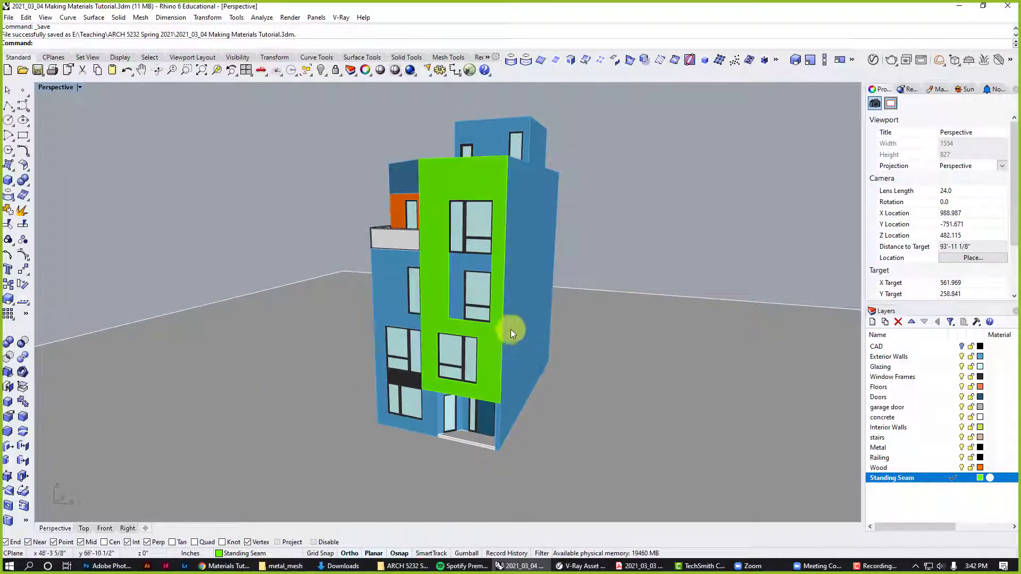
{"action": "mouse_move", "coordinate": [510, 330]}
{"action": "right_mouse_down"}
{"action": "mouse_move", "coordinate": [509, 317]}
{"action": "mouse_move", "coordinate": [488, 326]}
{"action": "mouse_move", "coordinate": [485, 317]}
{"action": "mouse_move", "coordinate": [528, 314]}
{"action": "mouse_move", "coordinate": [510, 314]}
{"action": "right_mouse_up"}
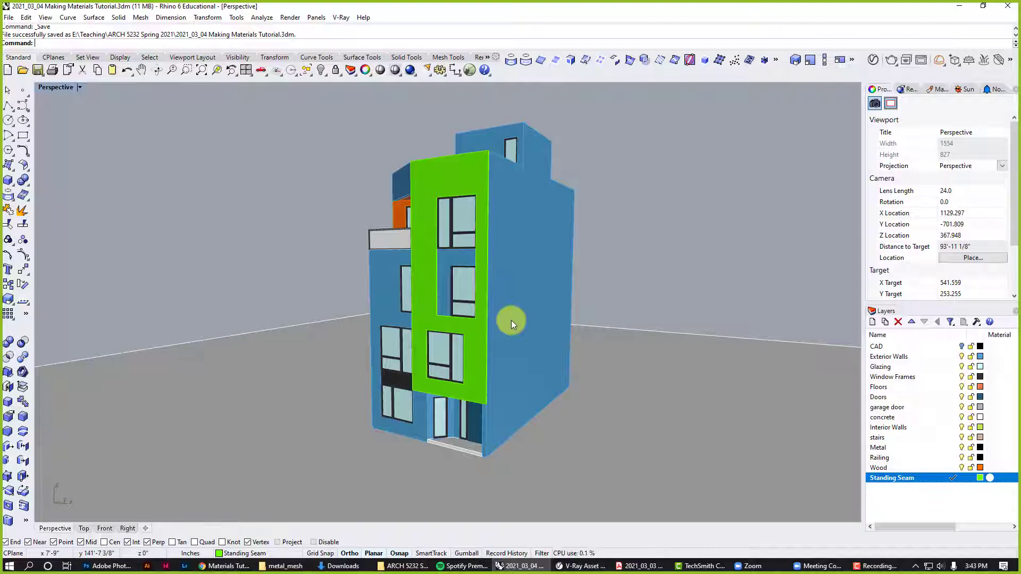
{"action": "right_click_drag", "start_coordinate": [512, 349], "coordinate": [485, 349]}
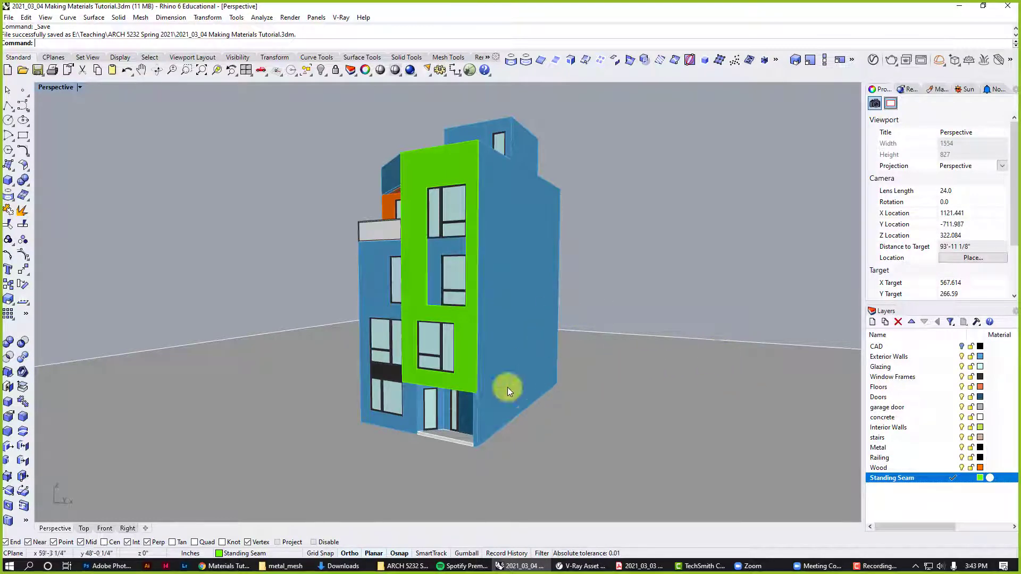
Open wood slats_03 from the ARCH 5232 Spring 2021 folder with Adobe Photoshop 2020.
{"action": "left_click", "coordinate": [286, 566]}
{"action": "left_click", "coordinate": [273, 567]}
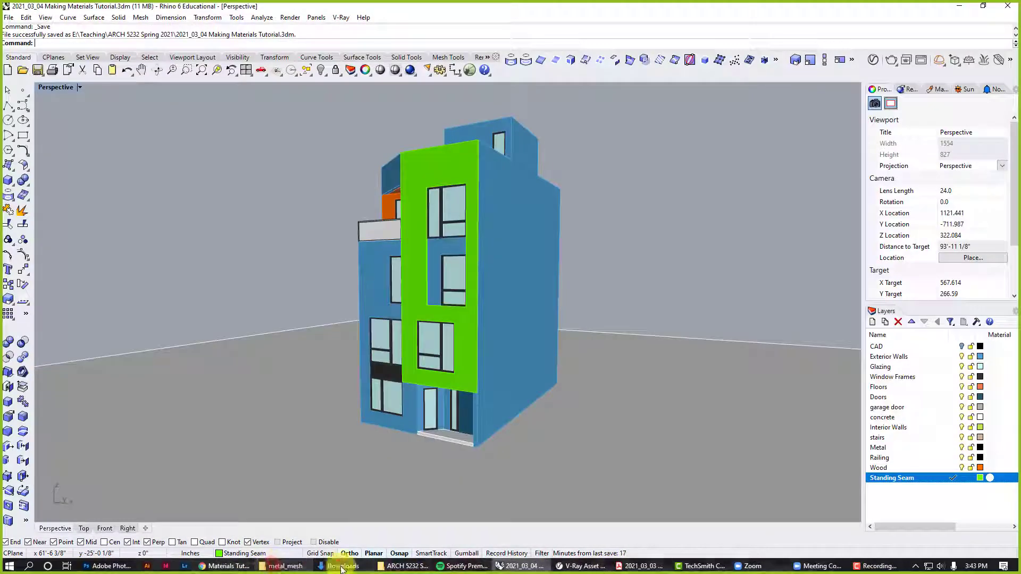
{"action": "left_click", "coordinate": [403, 566]}
{"action": "left_click", "coordinate": [336, 183]}
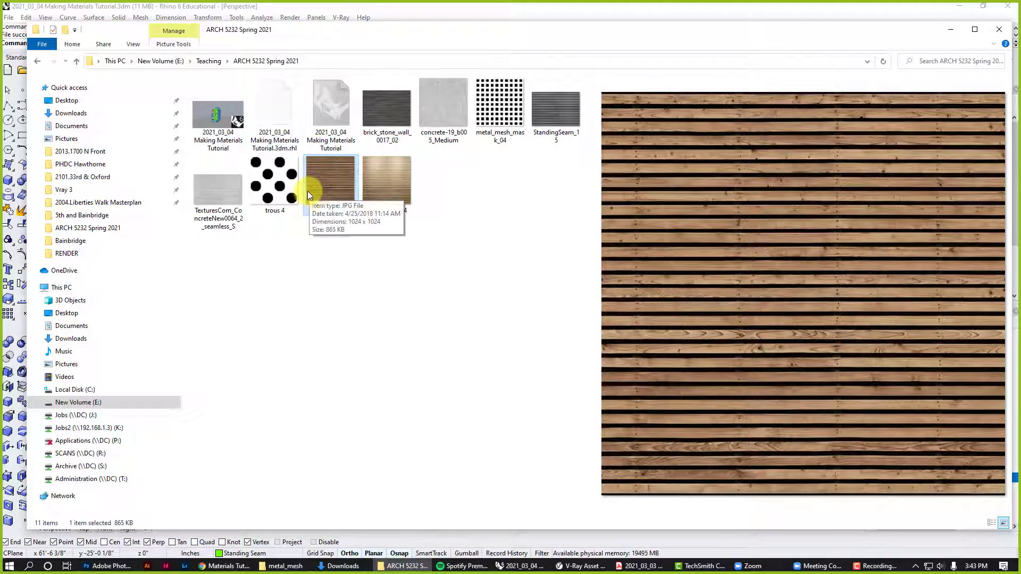
{"action": "right_click", "coordinate": [332, 176]}
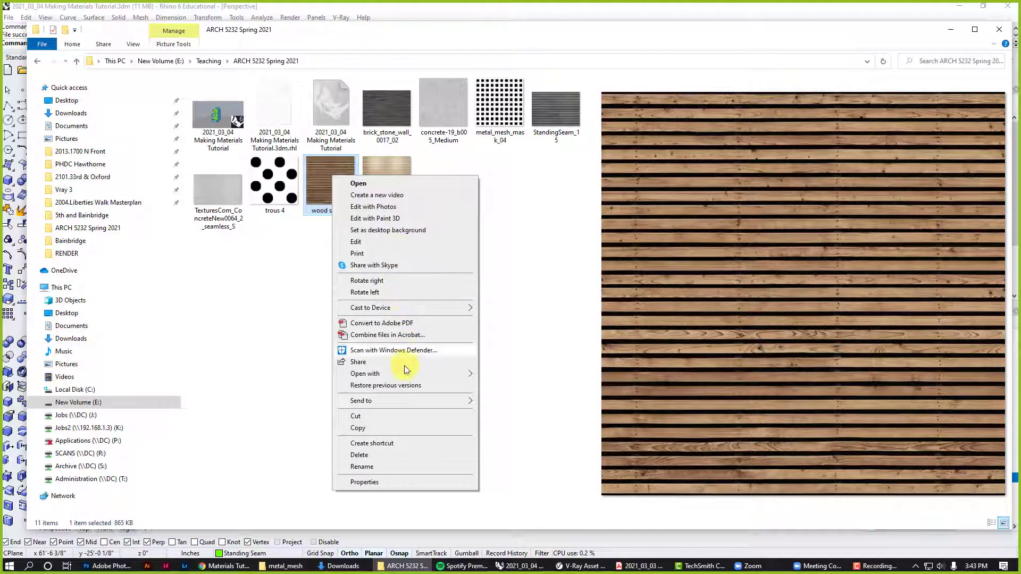
{"action": "mouse_move", "coordinate": [397, 374]}
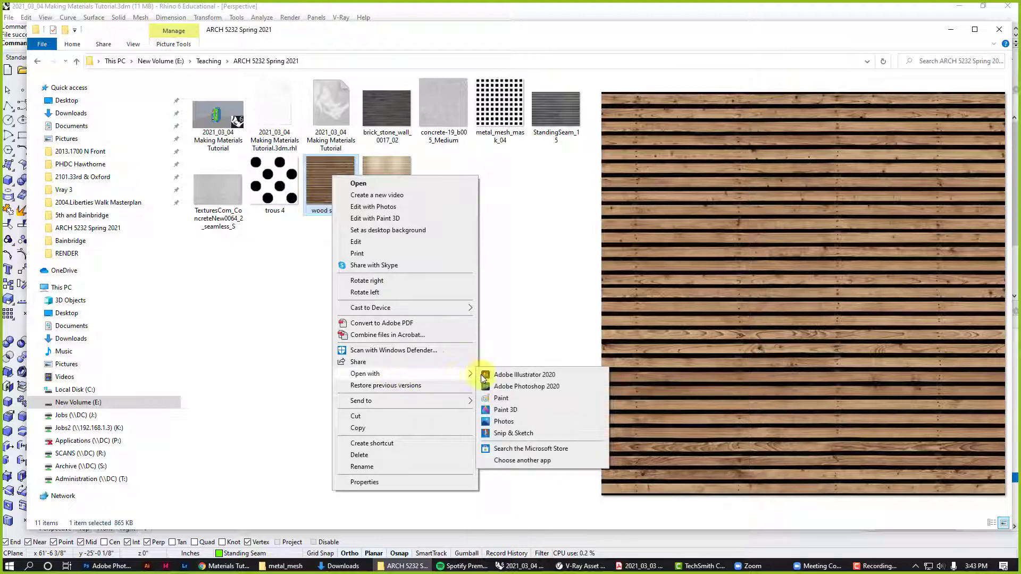
{"action": "left_click", "coordinate": [521, 387]}
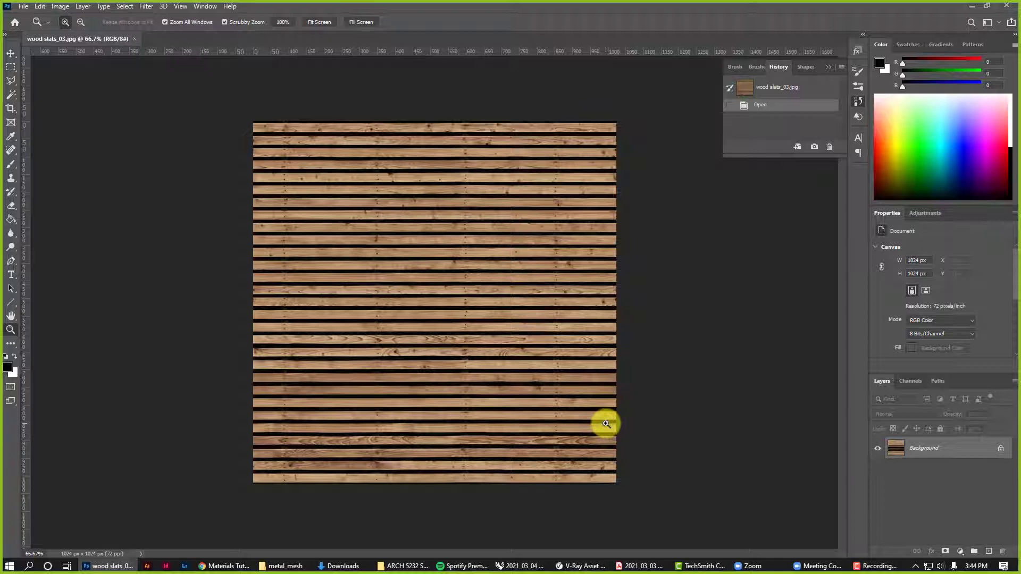
Draw a test rectangular marquee along the image's bottom strip, then deselect it.
{"action": "key", "text": "m"}
{"action": "left_click_drag", "start_coordinate": [615, 421], "coordinate": [254, 481]}
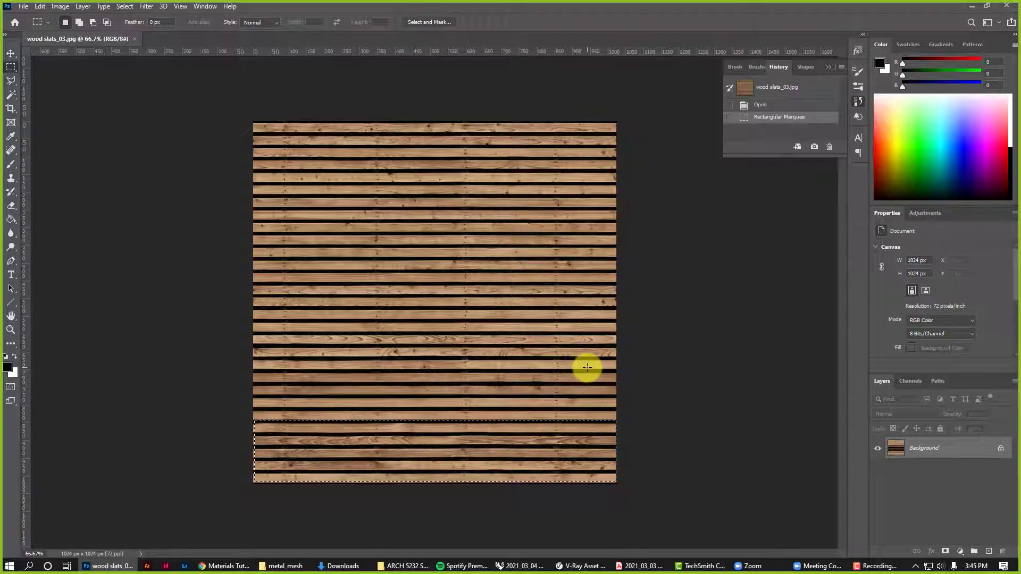
{"action": "left_click", "coordinate": [590, 387]}
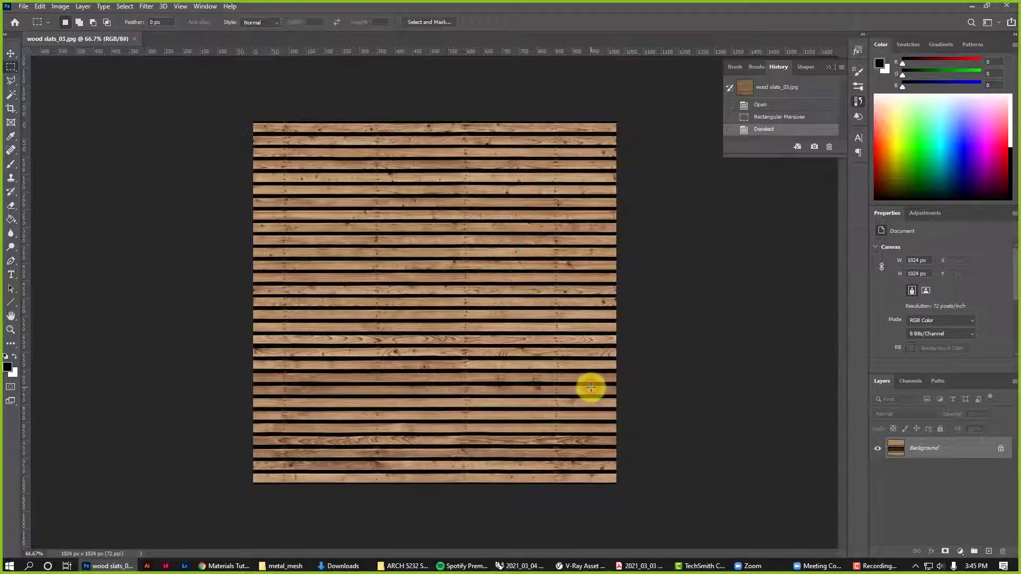
Zoom out and back in on the wood slats image with the Zoom tool.
{"action": "key", "text": "z"}
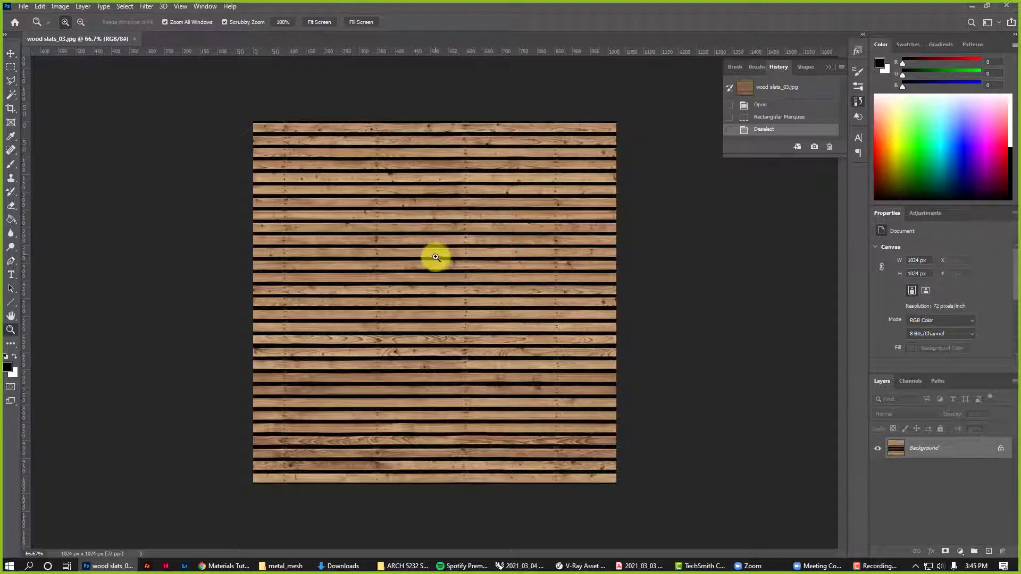
{"action": "left_click_drag", "start_coordinate": [434, 256], "coordinate": [428, 276]}
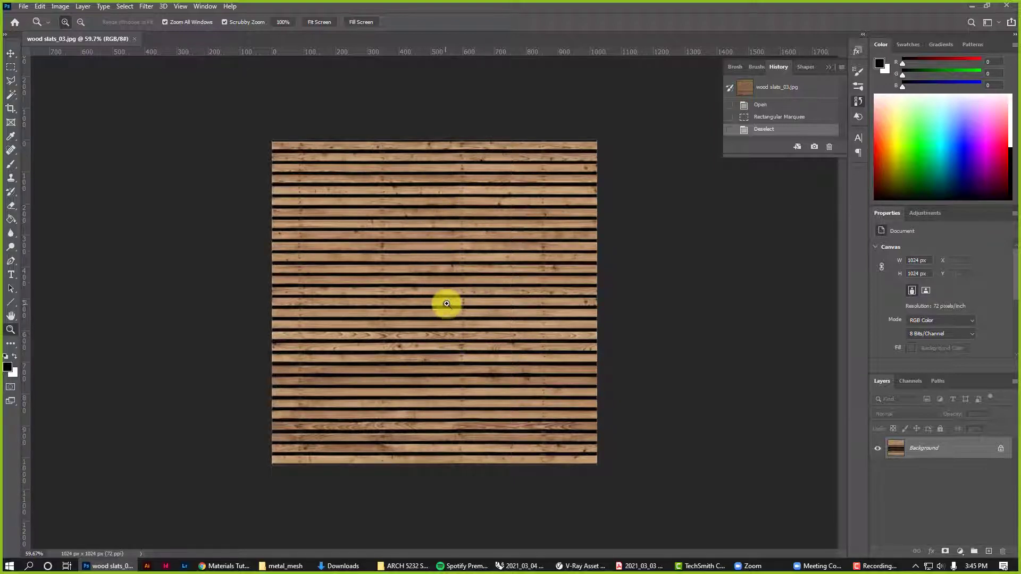
{"action": "mouse_move", "coordinate": [446, 304]}
{"action": "left_mouse_down"}
{"action": "mouse_move", "coordinate": [426, 308]}
{"action": "mouse_move", "coordinate": [435, 303]}
{"action": "left_mouse_up"}
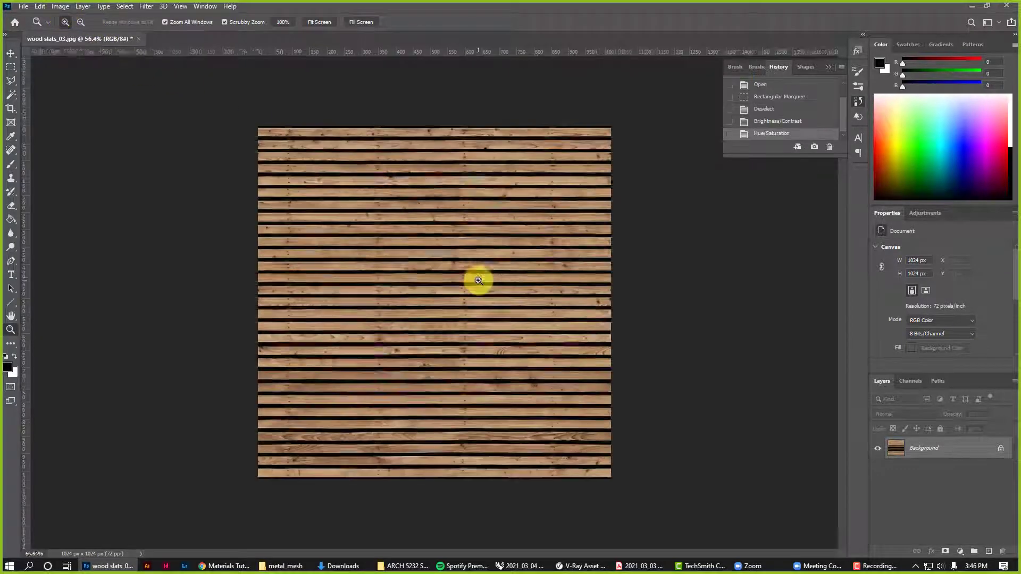
{"action": "left_click_drag", "start_coordinate": [476, 281], "coordinate": [478, 280]}
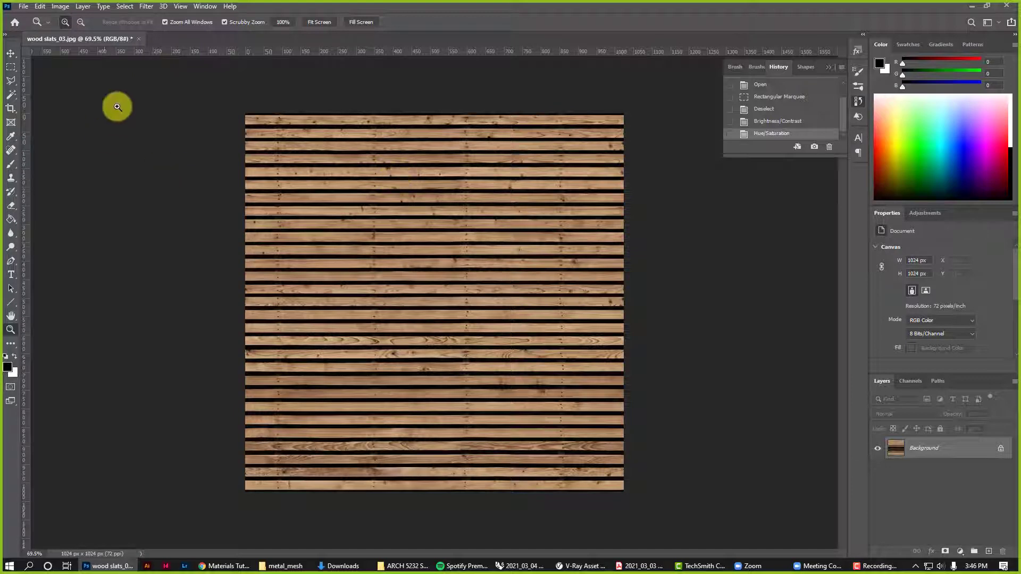
Apply a Hue/Saturation adjustment with Saturation at -100, turning the slats grey.
{"action": "left_click", "coordinate": [60, 7]}
{"action": "mouse_move", "coordinate": [74, 33]}
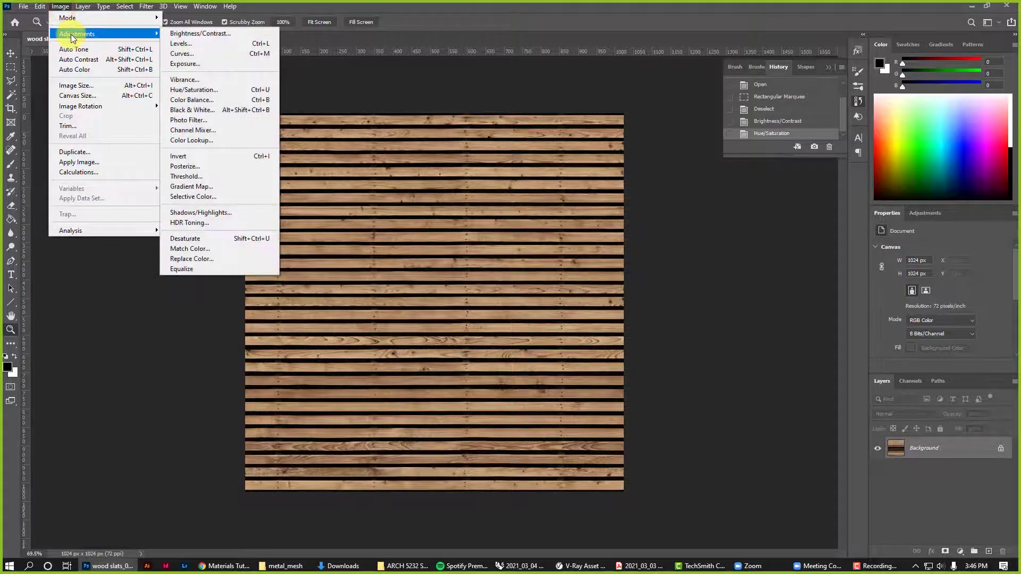
{"action": "left_click", "coordinate": [192, 89]}
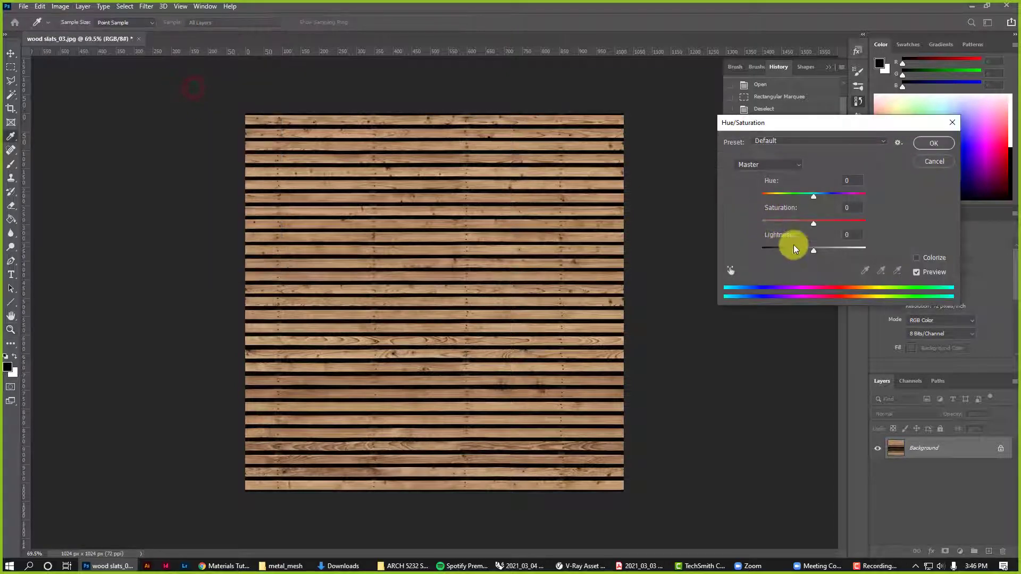
{"action": "left_click_drag", "start_coordinate": [812, 224], "coordinate": [716, 227]}
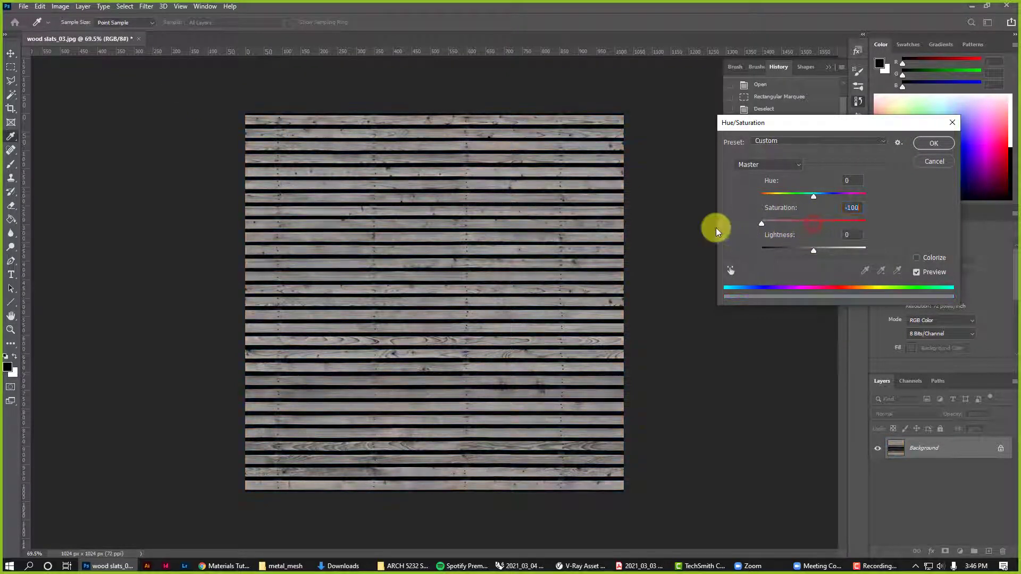
{"action": "left_click", "coordinate": [933, 143]}
{"action": "key", "text": "z"}
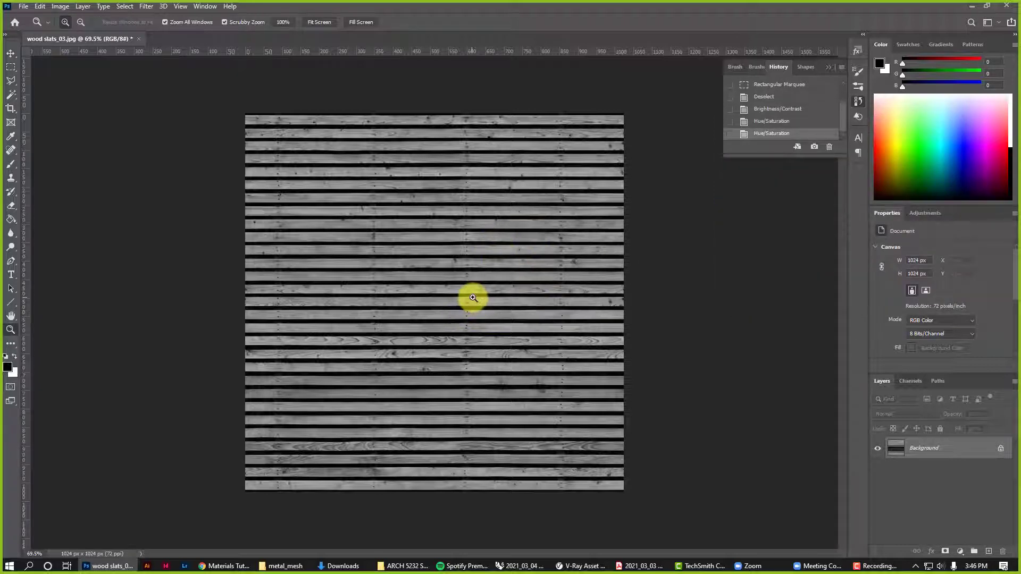
Zoom in closely on the grey slats, then back out slightly.
{"action": "scroll", "coordinate": [474, 321], "scroll_direction": "down", "scroll_amount": 2, "text": "alt"}
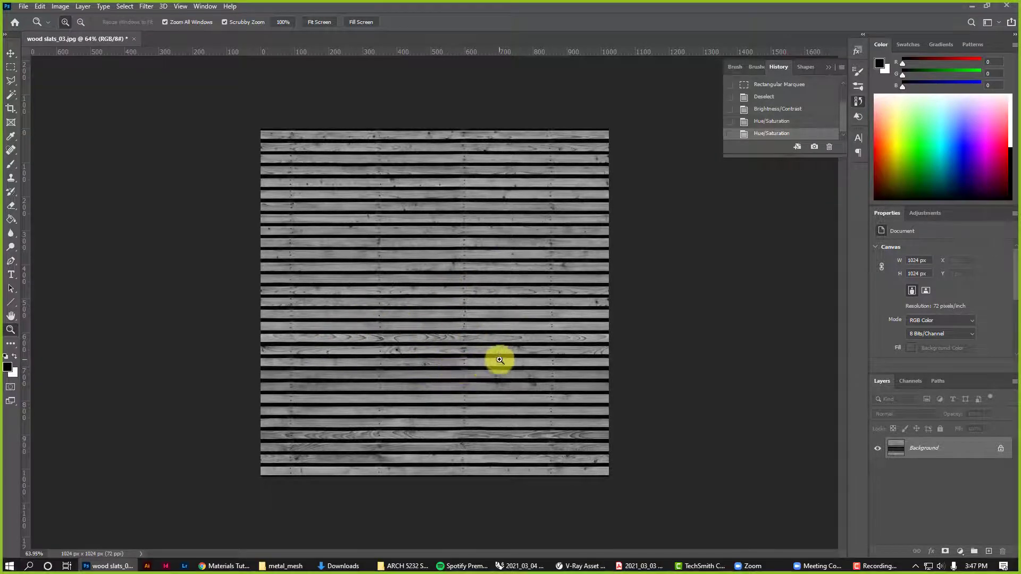
{"action": "left_click_drag", "start_coordinate": [510, 352], "coordinate": [444, 360]}
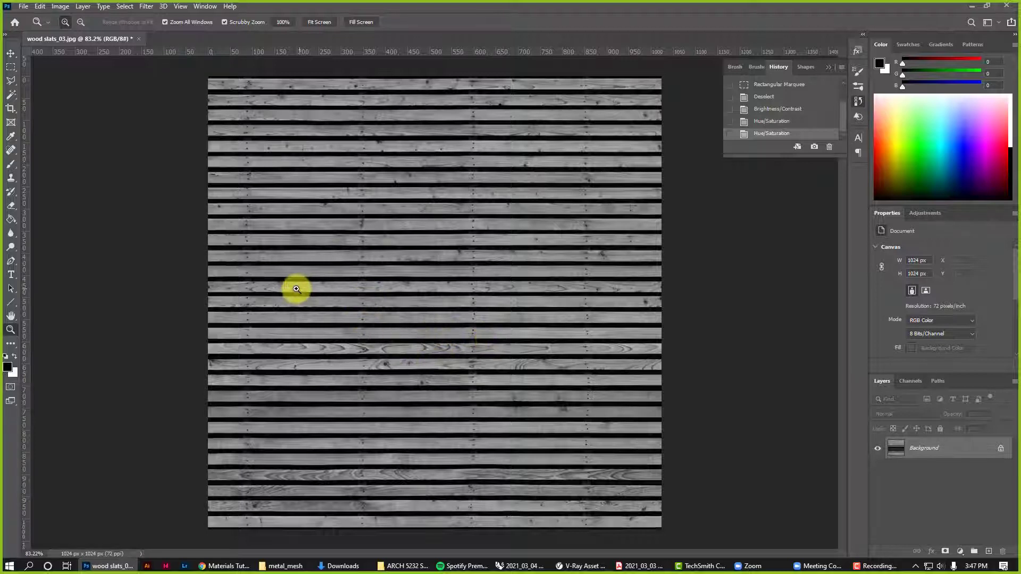
{"action": "left_click_drag", "start_coordinate": [326, 330], "coordinate": [335, 344]}
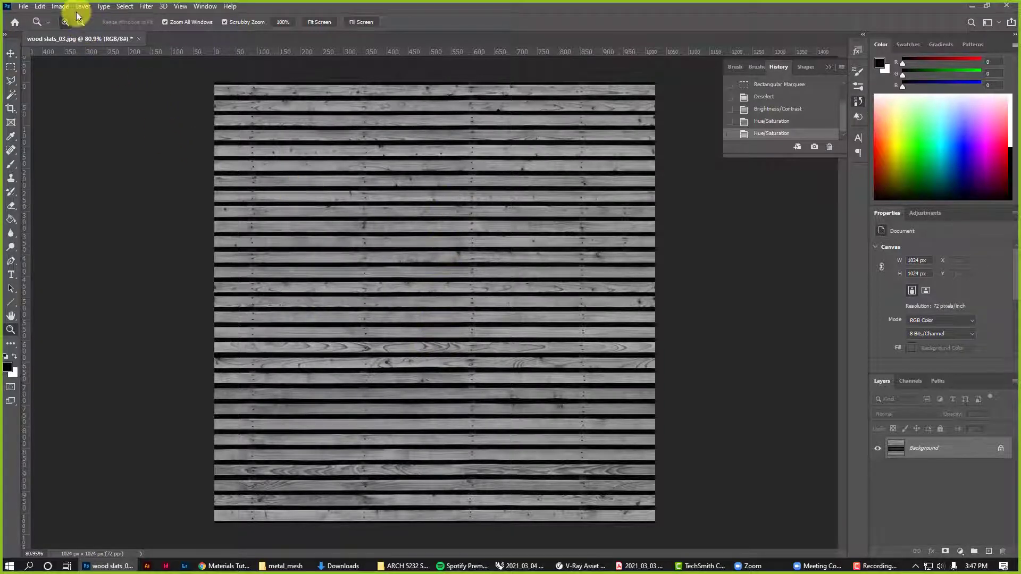
Apply Brightness/Contrast with brightness 103 and slightly raised contrast.
{"action": "left_click", "coordinate": [61, 7]}
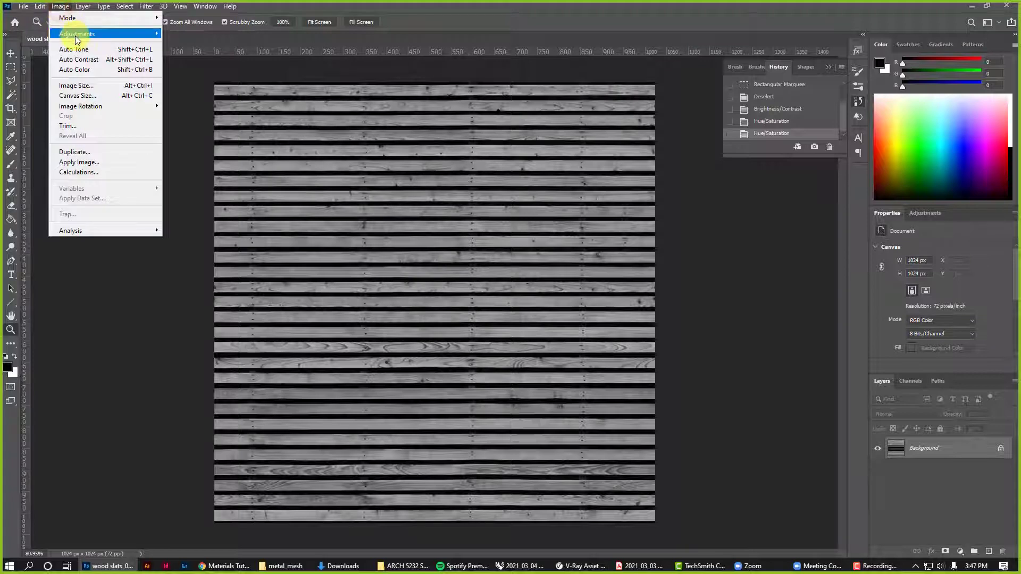
{"action": "mouse_move", "coordinate": [69, 30]}
{"action": "left_click", "coordinate": [180, 34]}
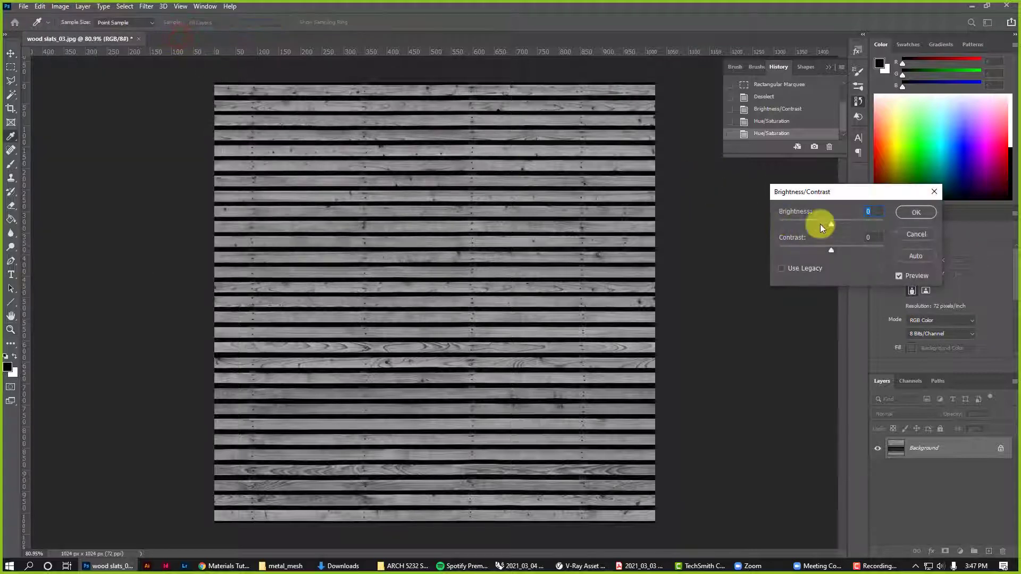
{"action": "left_click_drag", "start_coordinate": [832, 227], "coordinate": [861, 226]}
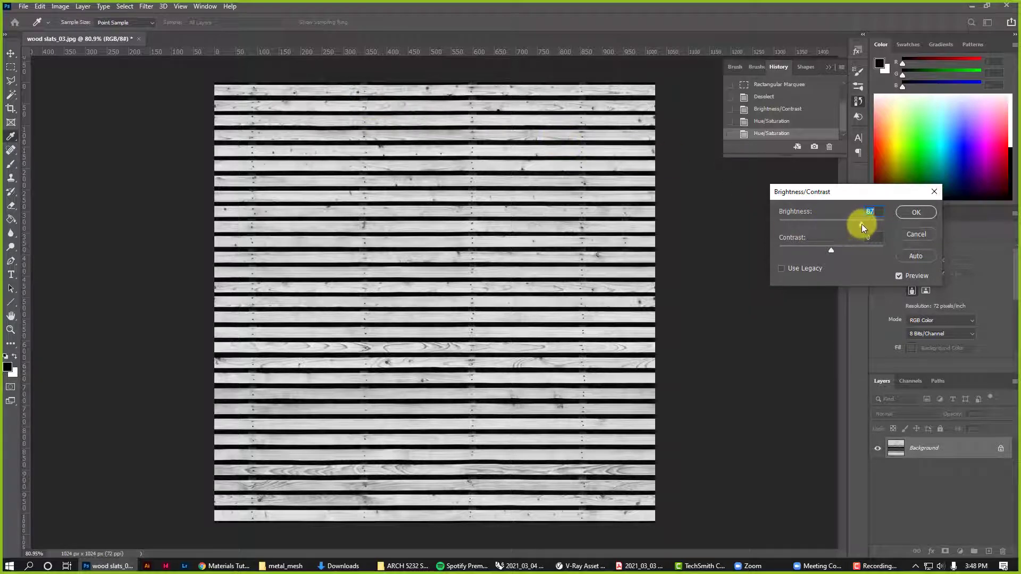
{"action": "left_click_drag", "start_coordinate": [865, 222], "coordinate": [866, 219]}
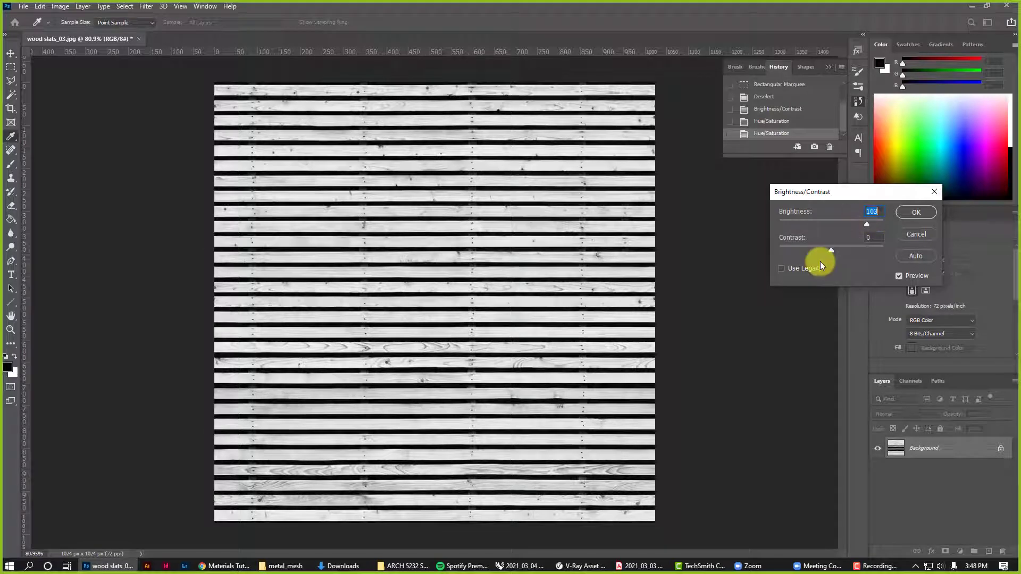
{"action": "left_click_drag", "start_coordinate": [835, 248], "coordinate": [848, 248]}
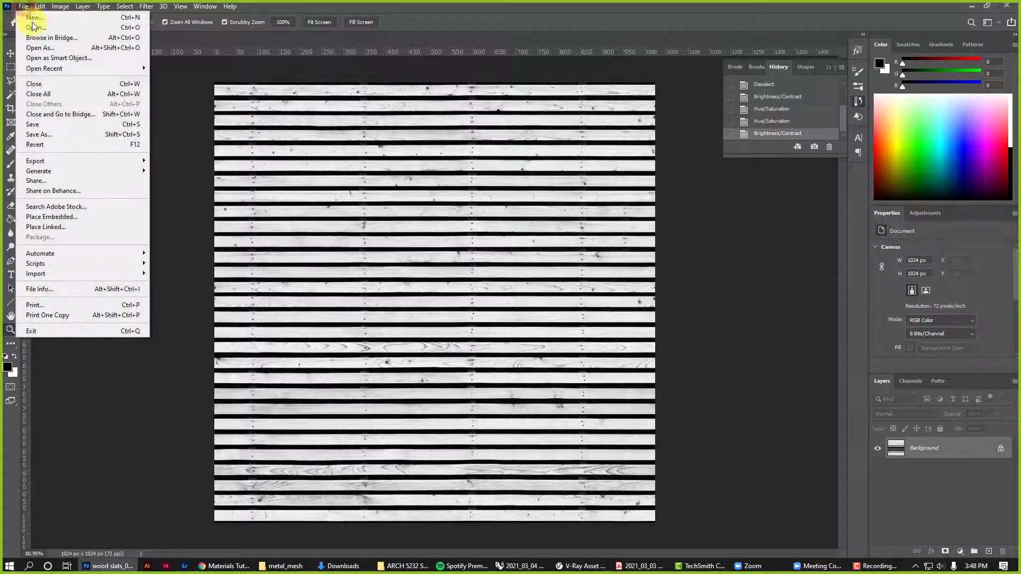
Save the image as wood slats_03_bump.jpg at JPEG quality 12 and minimize Photoshop.
{"action": "left_click", "coordinate": [62, 134]}
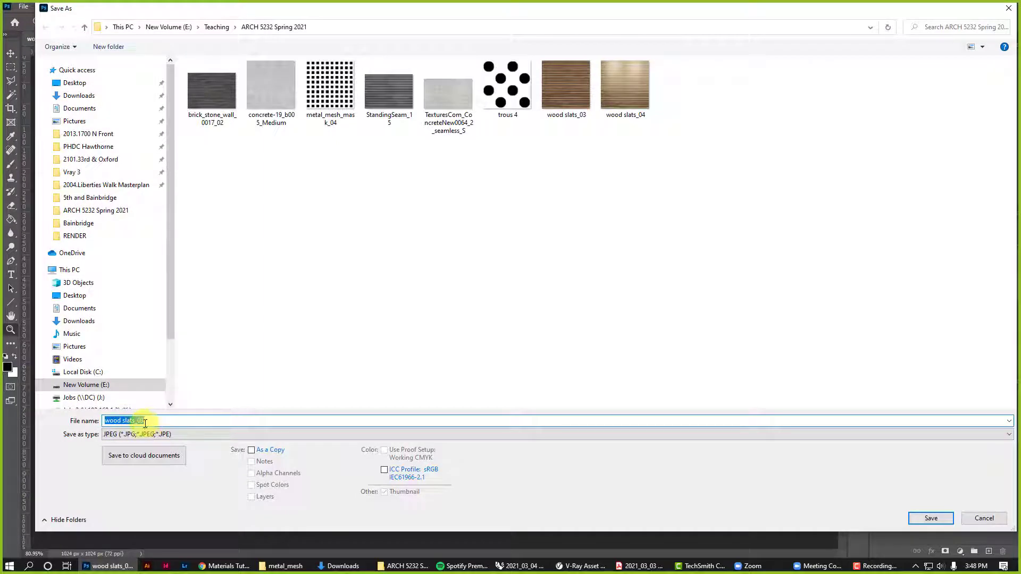
{"action": "left_click", "coordinate": [141, 420]}
{"action": "key", "text": "BackSpace"}
{"action": "key", "text": "BackSpace"}
{"action": "left_click", "coordinate": [934, 519]}
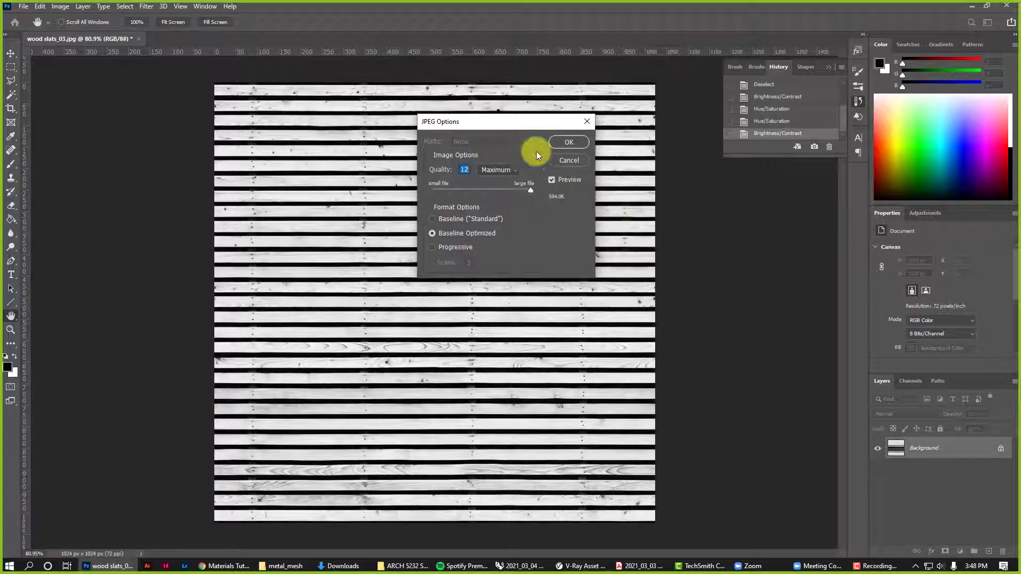
{"action": "left_click", "coordinate": [568, 143]}
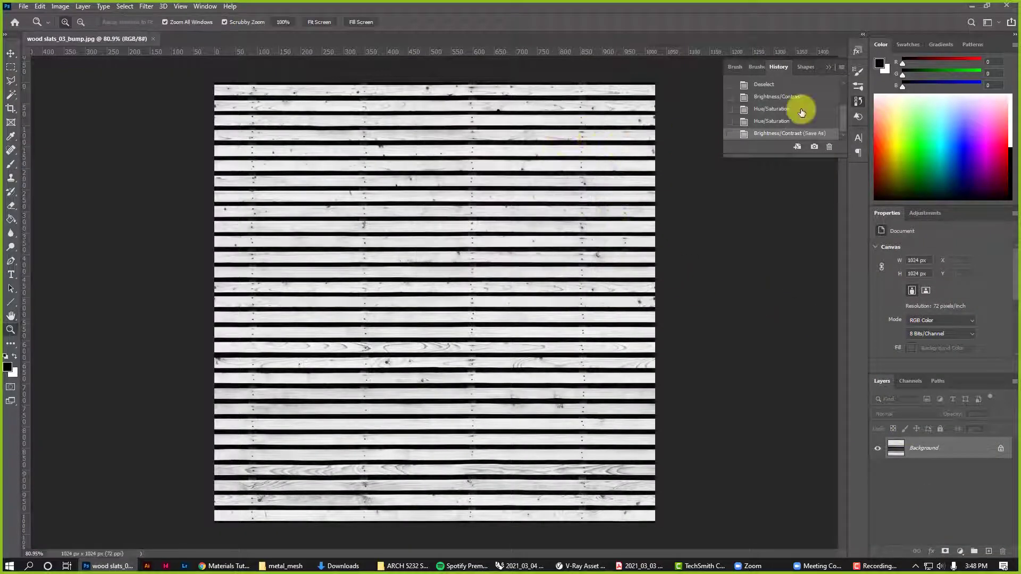
{"action": "left_click", "coordinate": [971, 13]}
{"action": "left_click", "coordinate": [948, 31]}
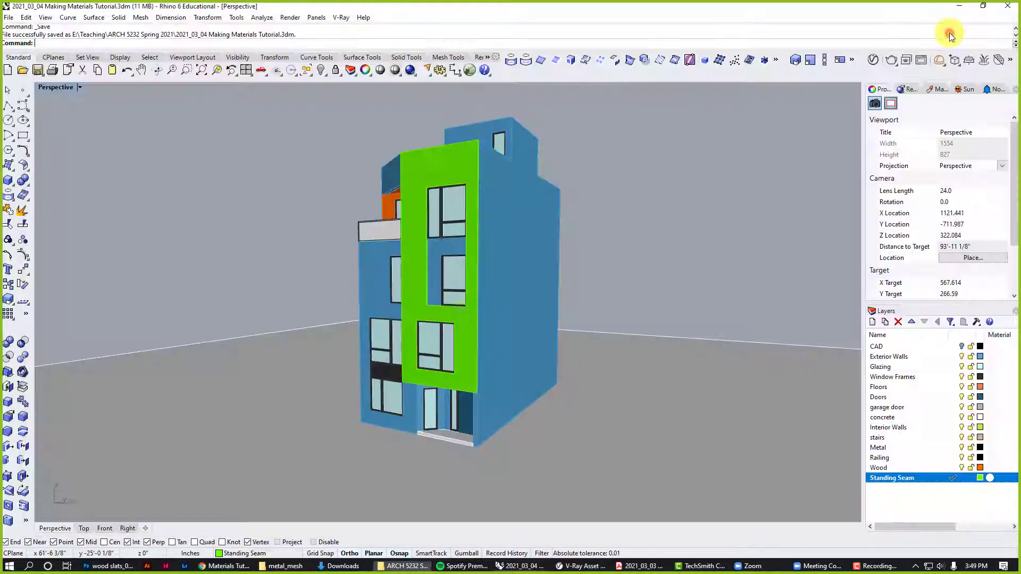
{"action": "right_click_drag", "start_coordinate": [424, 387], "coordinate": [479, 393]}
{"action": "scroll", "coordinate": [435, 336], "scroll_direction": "up", "scroll_amount": 5}
{"action": "scroll", "coordinate": [435, 336], "scroll_direction": "down", "scroll_amount": 4}
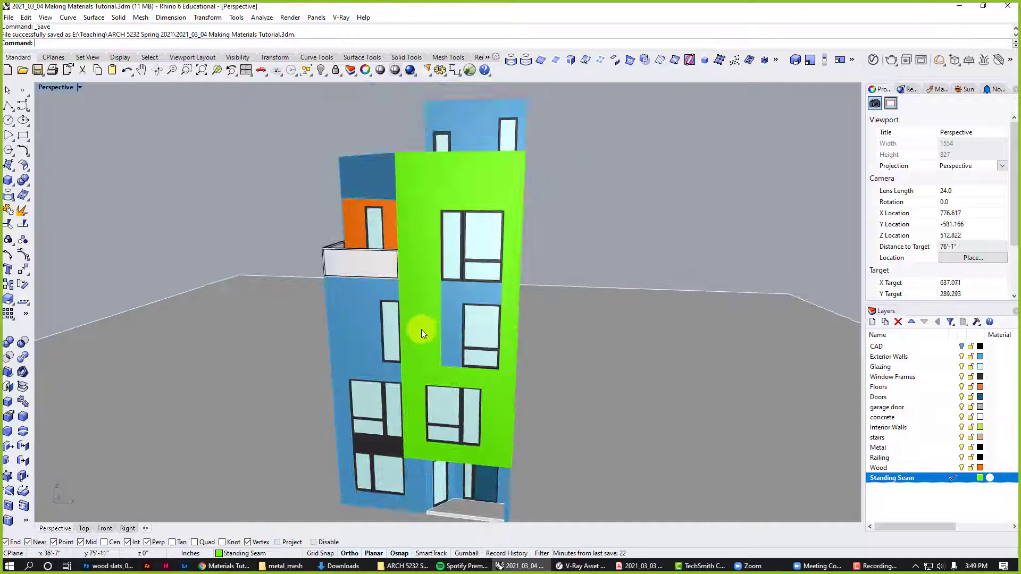
{"action": "right_click_drag", "start_coordinate": [443, 322], "coordinate": [505, 330]}
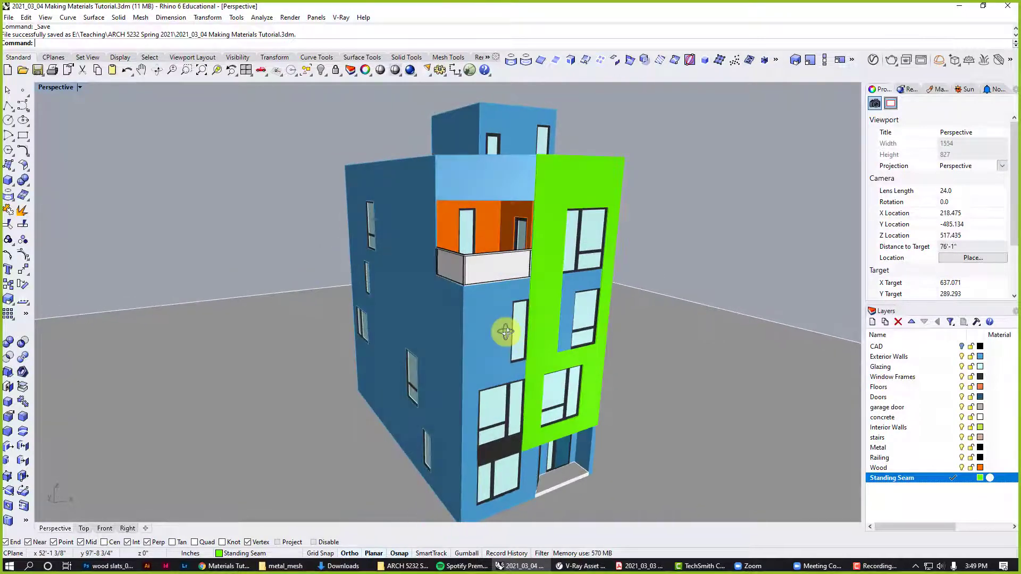
{"action": "scroll", "coordinate": [508, 216], "scroll_direction": "up", "scroll_amount": 5}
{"action": "scroll", "coordinate": [508, 269], "scroll_direction": "up", "scroll_amount": 2}
{"action": "right_click_drag", "start_coordinate": [507, 270], "coordinate": [508, 266], "text": "shift"}
{"action": "key", "text": "Home"}
{"action": "key", "text": "Home"}
{"action": "key", "text": "Home"}
{"action": "key", "text": "Home"}
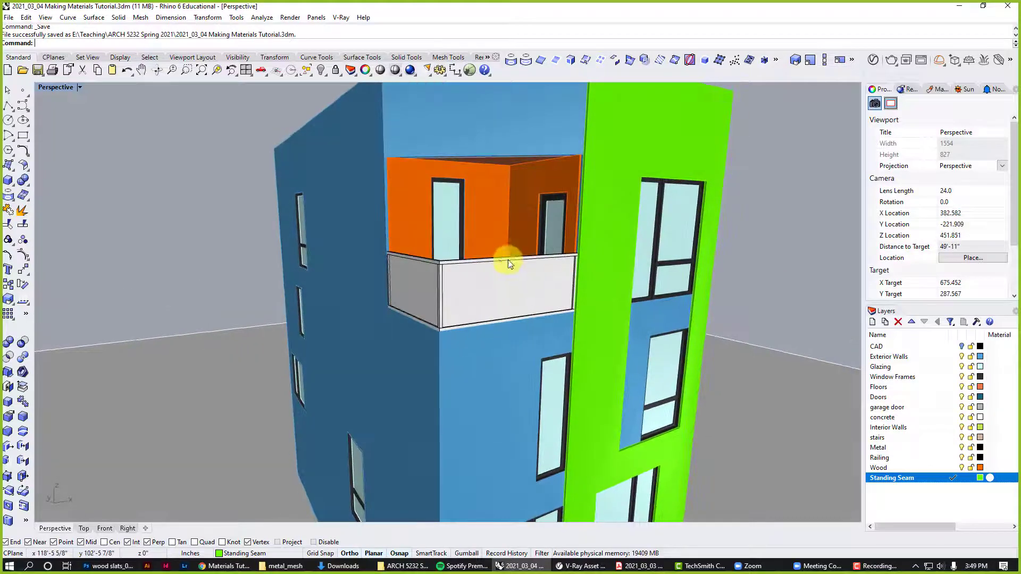
{"action": "key", "text": "Home"}
{"action": "key", "text": "Home"}
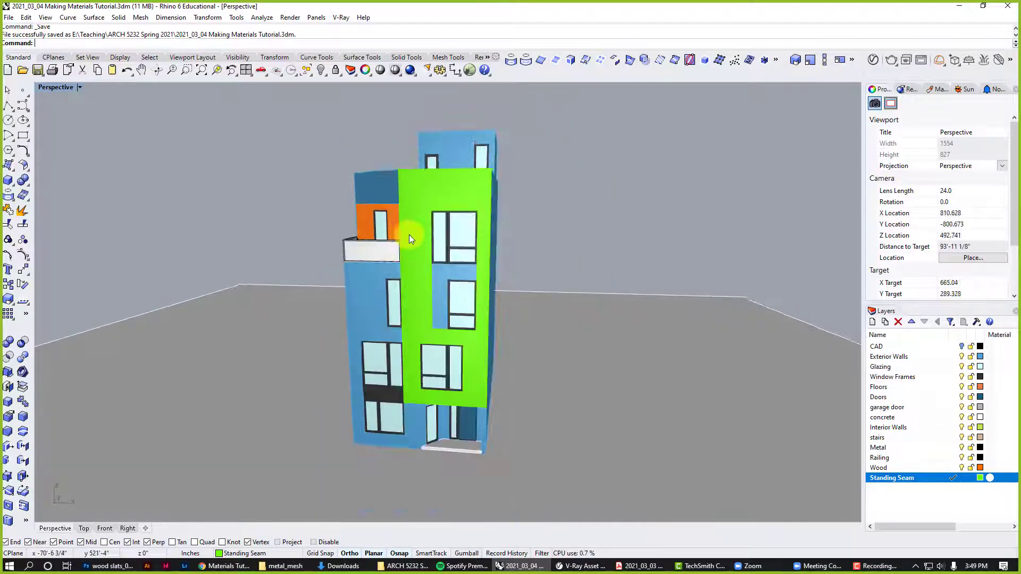
In V-Ray Asset Editor settings, disable Progressive, choose Low quality, and match 3000 × 1597 output to the viewport.
{"action": "left_click", "coordinate": [873, 60]}
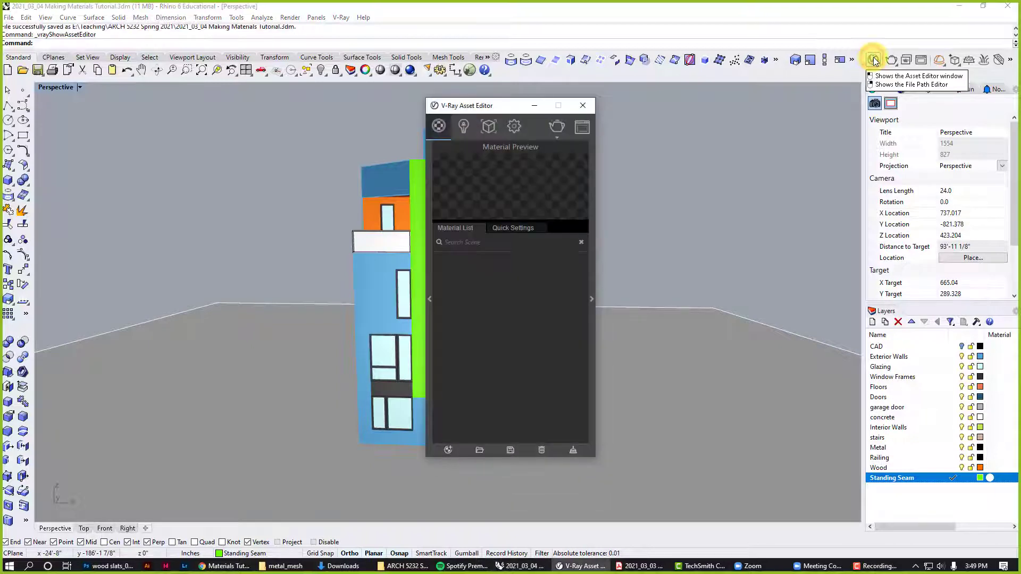
{"action": "left_click", "coordinate": [594, 299]}
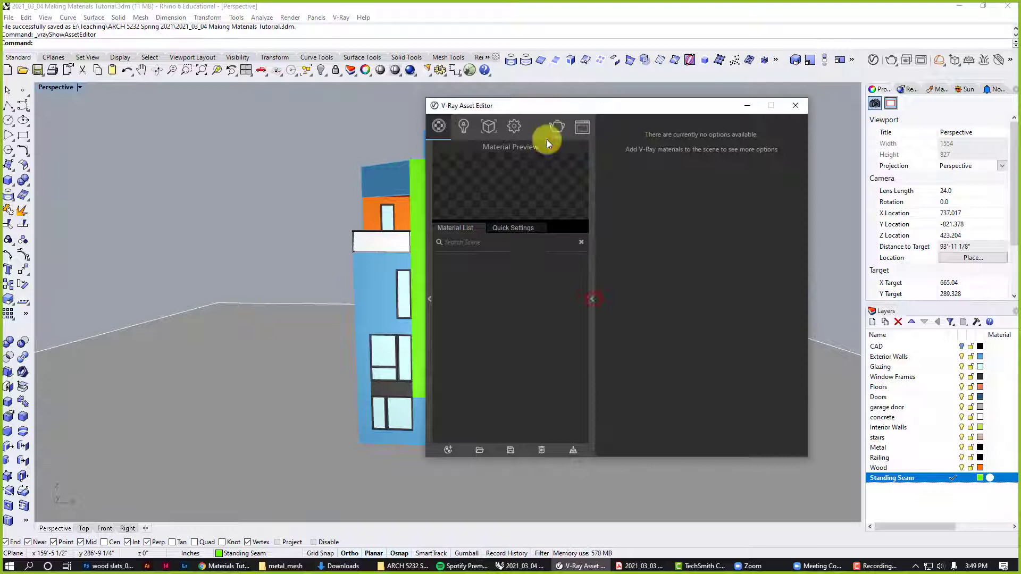
{"action": "left_click_drag", "start_coordinate": [521, 107], "coordinate": [371, 126]}
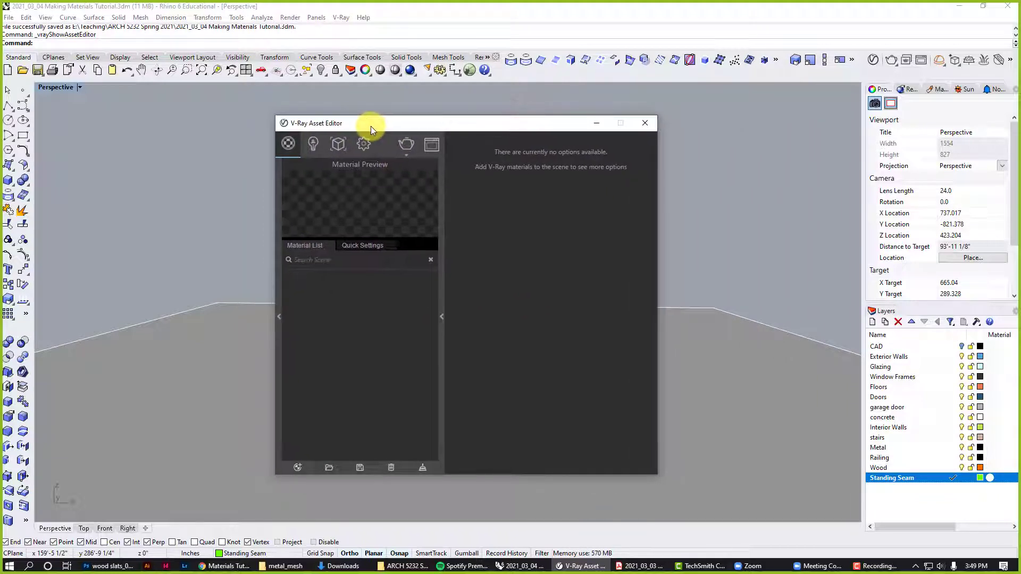
{"action": "left_click", "coordinate": [365, 143]}
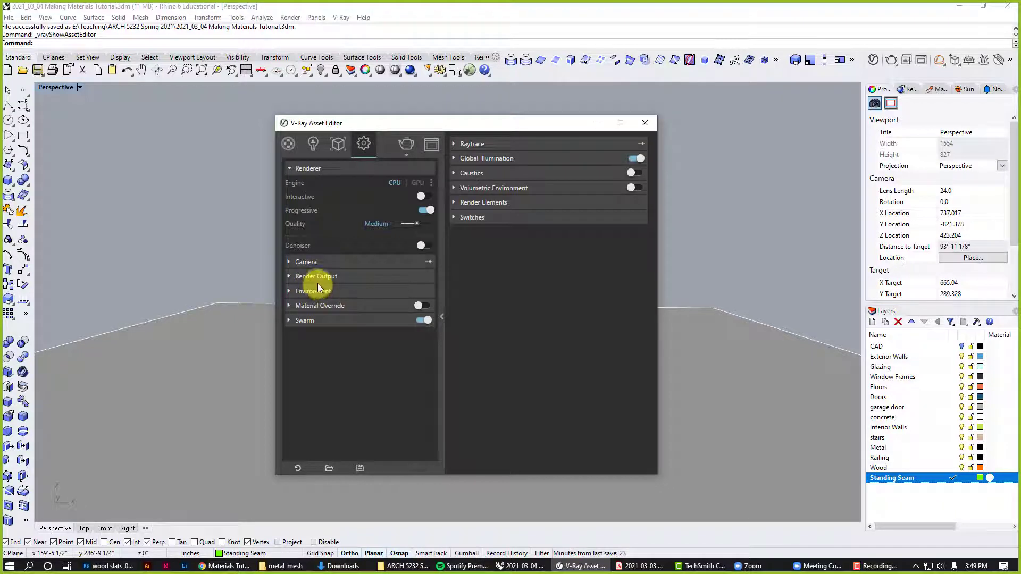
{"action": "left_click", "coordinate": [291, 286]}
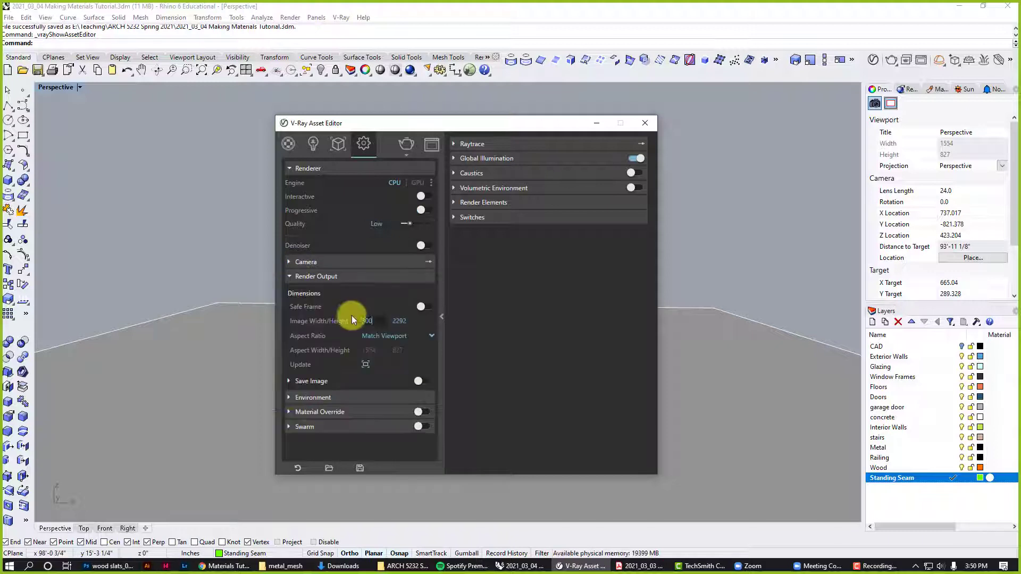
{"action": "left_click", "coordinate": [380, 294]}
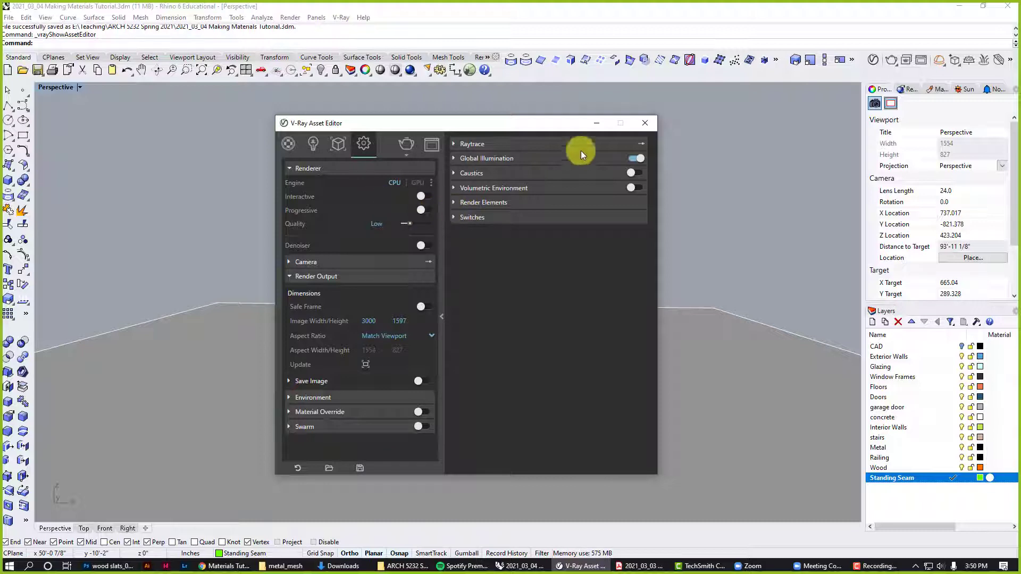
Minimize the V-Ray Asset Editor and restore the Top, Perspective, Front and Right viewports.
{"action": "left_click", "coordinate": [598, 124]}
{"action": "right_click_drag", "start_coordinate": [522, 283], "coordinate": [494, 333]}
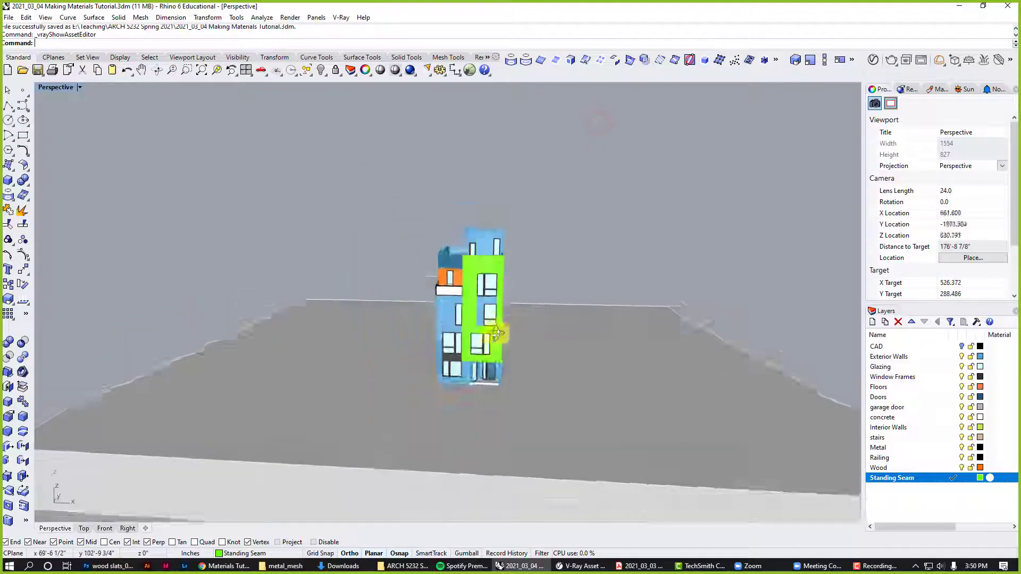
{"action": "scroll", "coordinate": [506, 355], "scroll_direction": "up", "scroll_amount": 2}
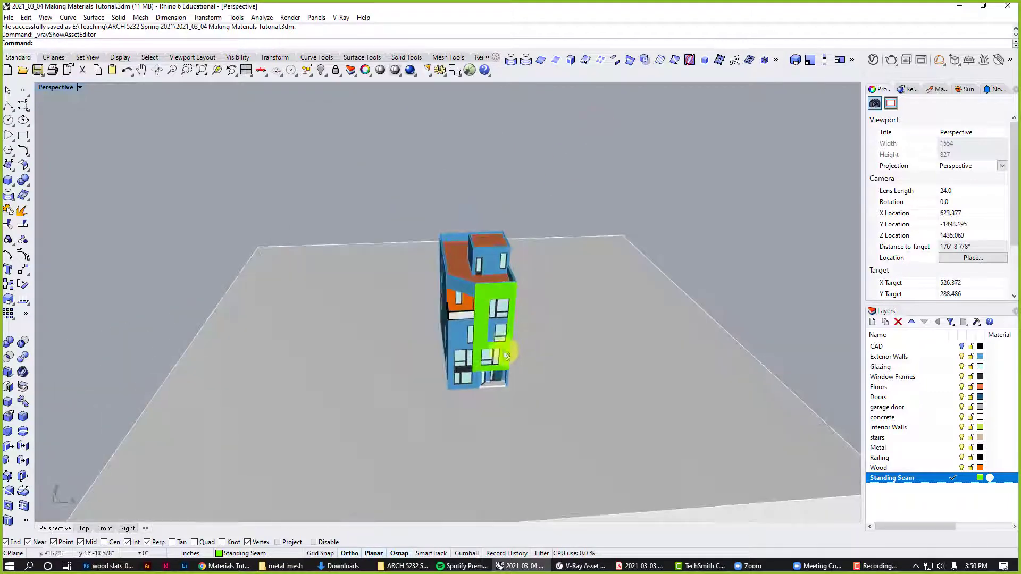
{"action": "double_click", "coordinate": [60, 91]}
{"action": "scroll", "coordinate": [317, 196], "scroll_direction": "up", "scroll_amount": 10}
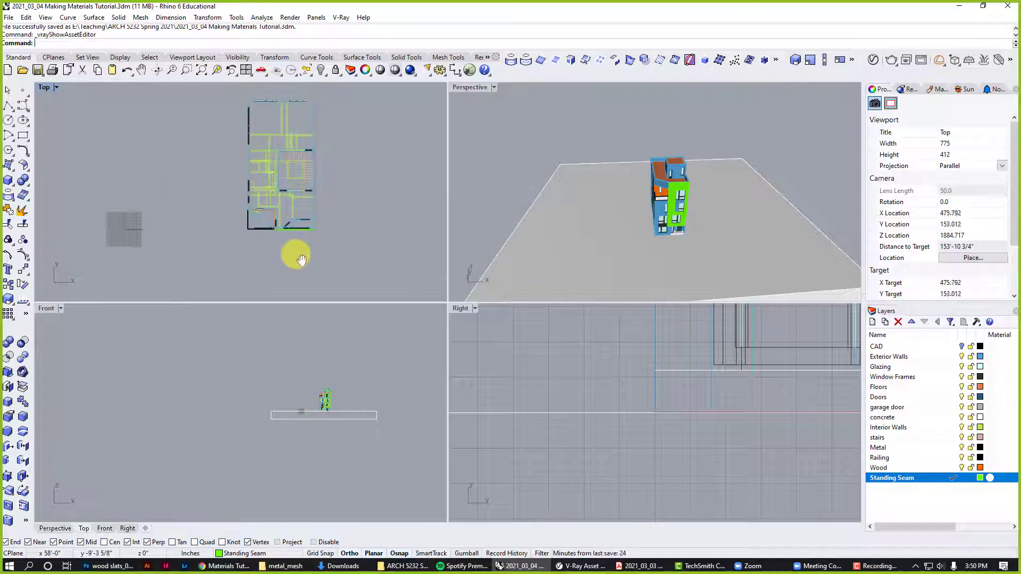
{"action": "scroll", "coordinate": [296, 252], "scroll_direction": "up", "scroll_amount": 1}
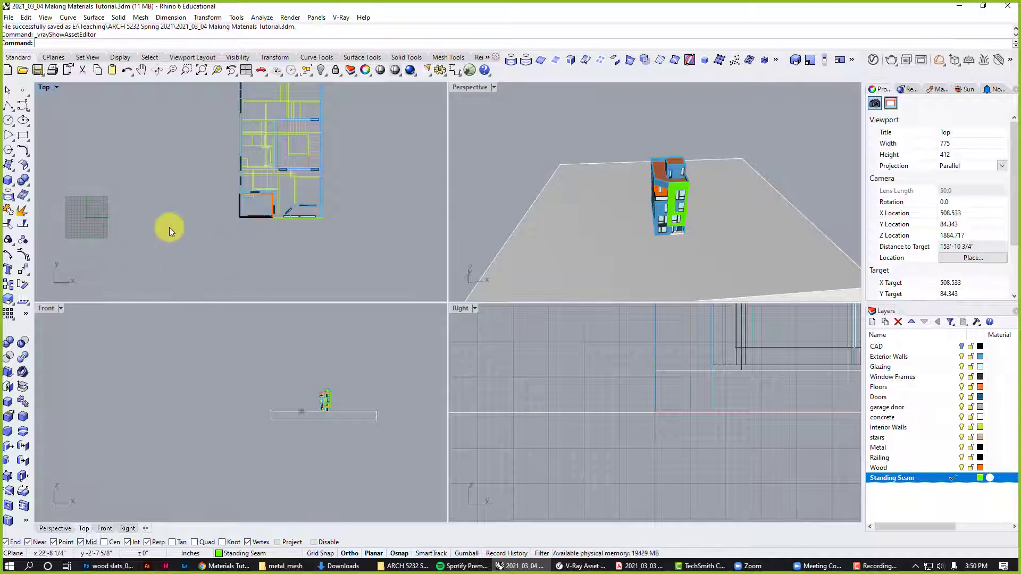
Turn on manual sun control and set azimuth 233.7° and altitude 53.7°.
{"action": "left_click", "coordinate": [963, 88]}
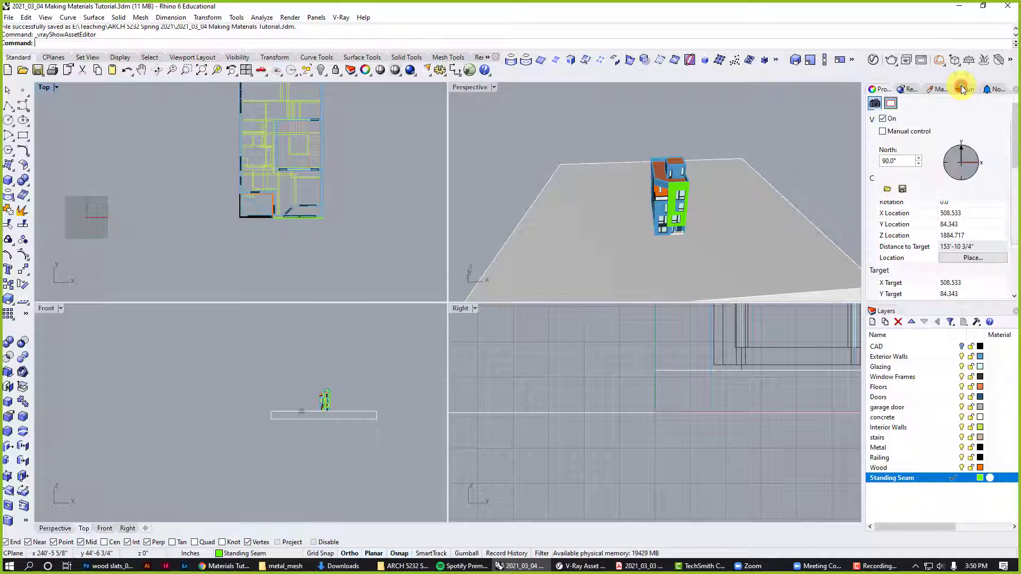
{"action": "left_click", "coordinate": [883, 132]}
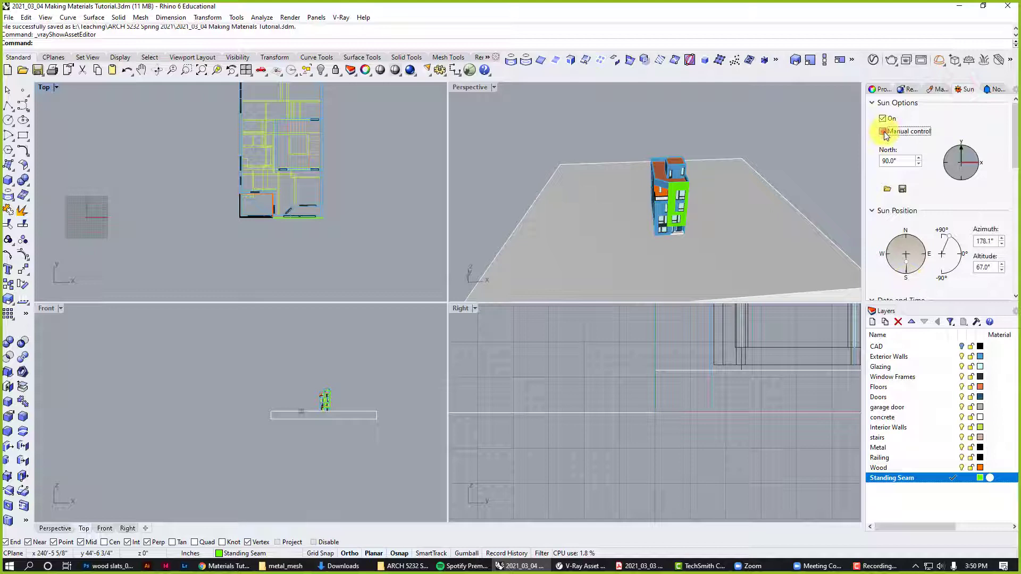
{"action": "left_click", "coordinate": [891, 268]}
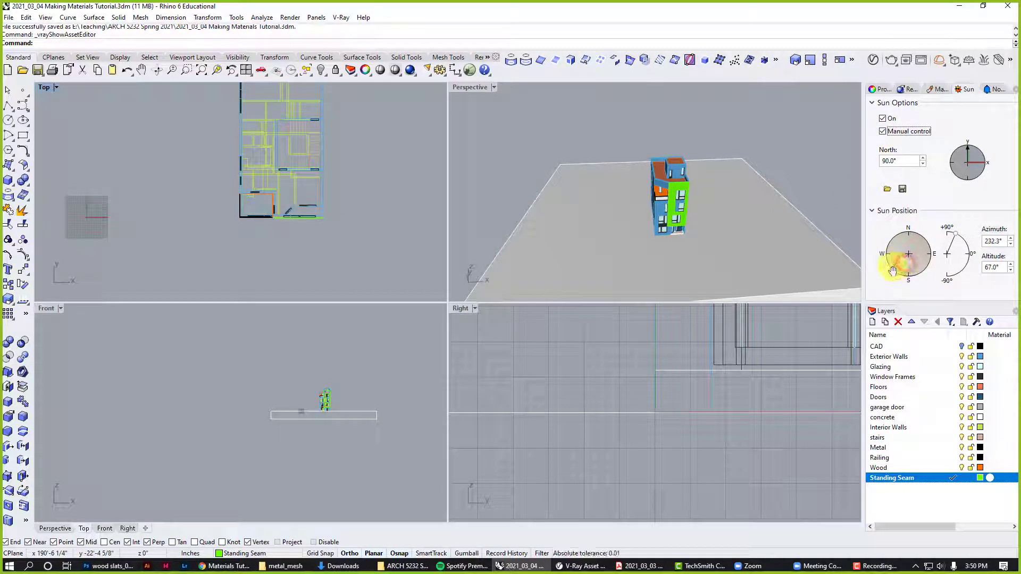
{"action": "mouse_move", "coordinate": [966, 237]}
{"action": "left_mouse_down"}
{"action": "mouse_move", "coordinate": [952, 230]}
{"action": "mouse_move", "coordinate": [967, 229]}
{"action": "left_mouse_up"}
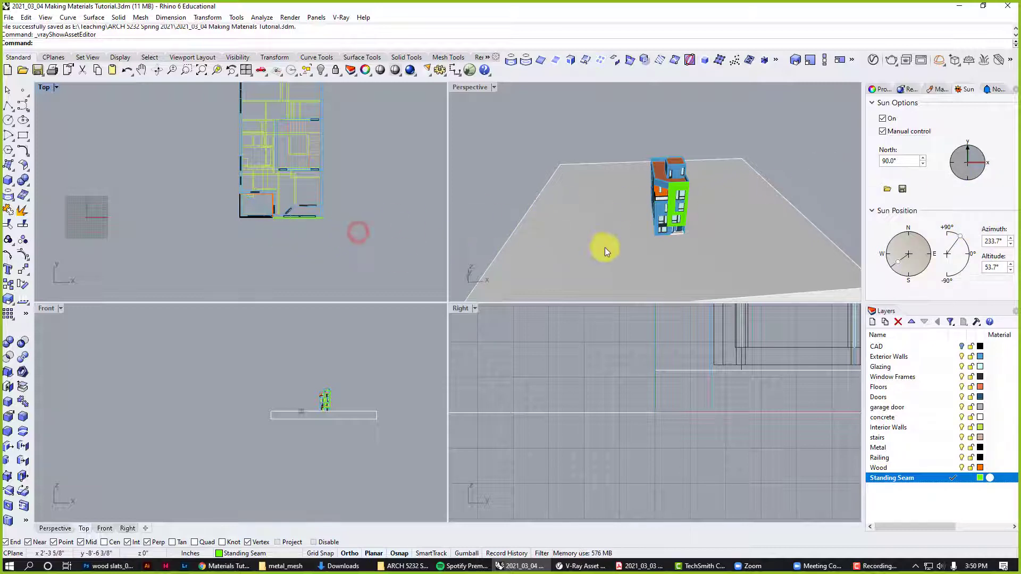
{"action": "scroll", "coordinate": [627, 213], "scroll_direction": "up", "scroll_amount": 6}
{"action": "right_click_drag", "start_coordinate": [628, 212], "coordinate": [633, 206]}
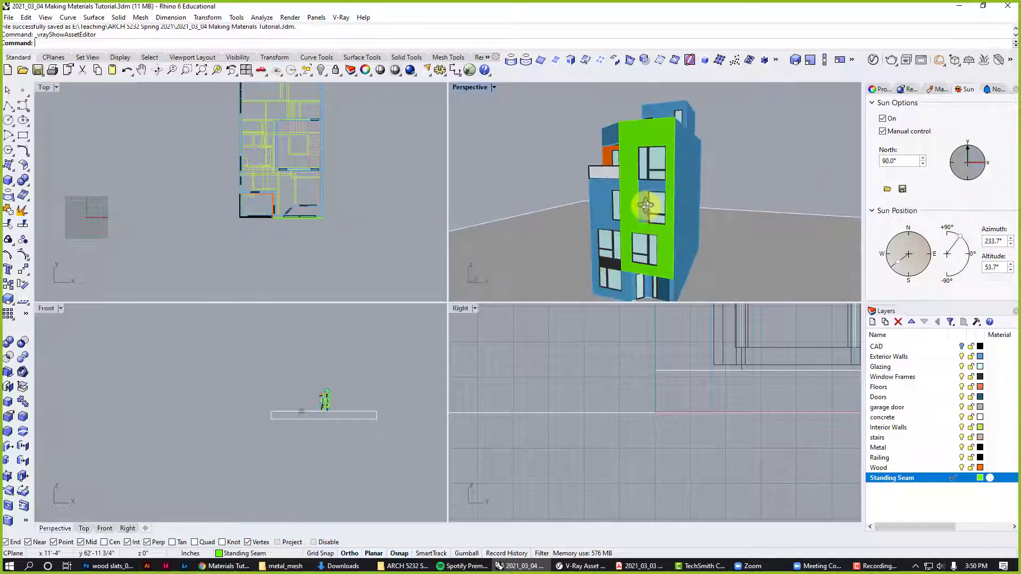
{"action": "scroll", "coordinate": [637, 200], "scroll_direction": "down", "scroll_amount": 3}
{"action": "scroll", "coordinate": [650, 203], "scroll_direction": "up", "scroll_amount": 3}
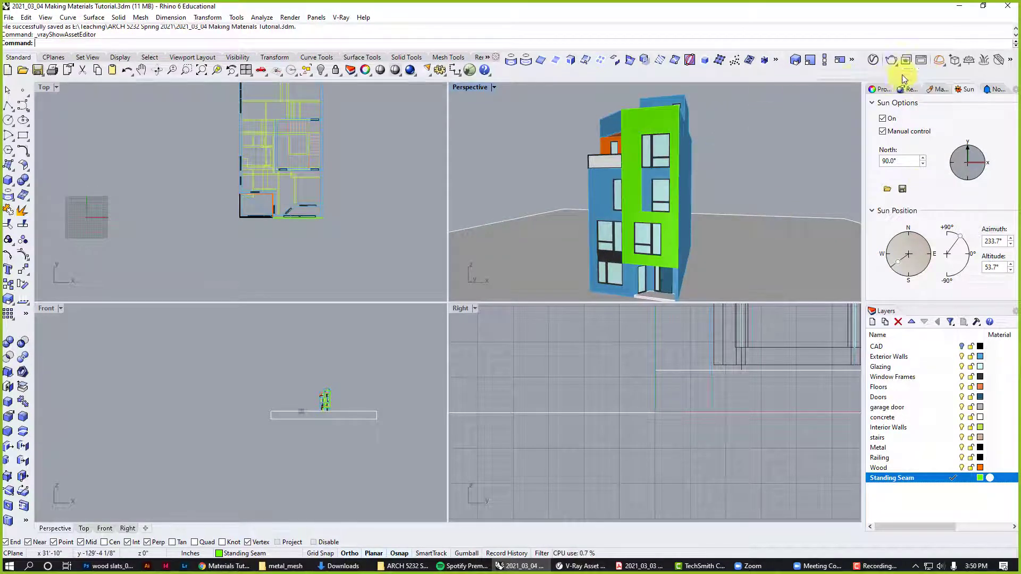
Place a V-Ray dome light in the Top view using the HDRI Skies - Misc VizPeople_non_commercial_hdr_v1_11 image.
{"action": "left_click", "coordinate": [940, 61]}
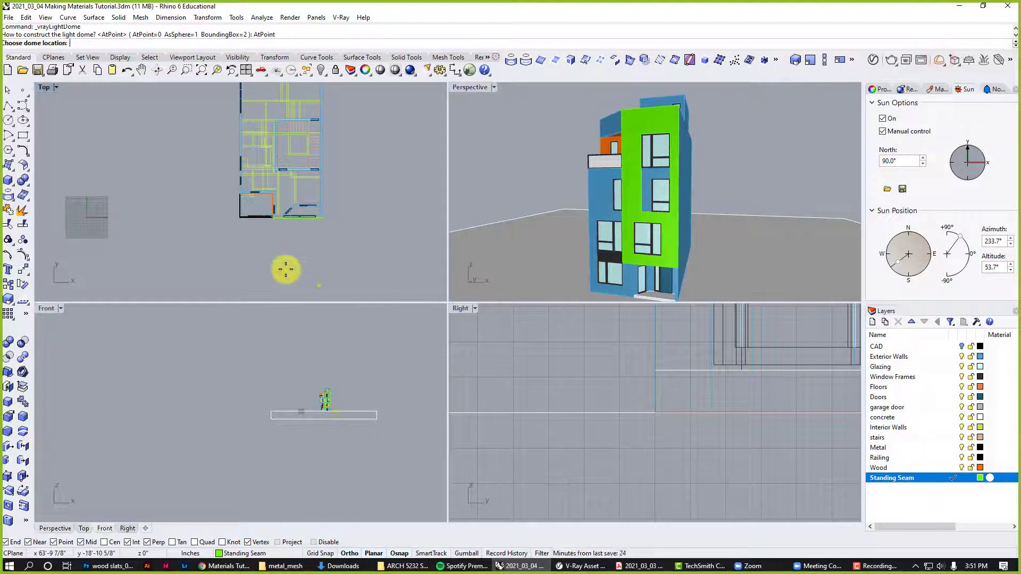
{"action": "left_click", "coordinate": [262, 267]}
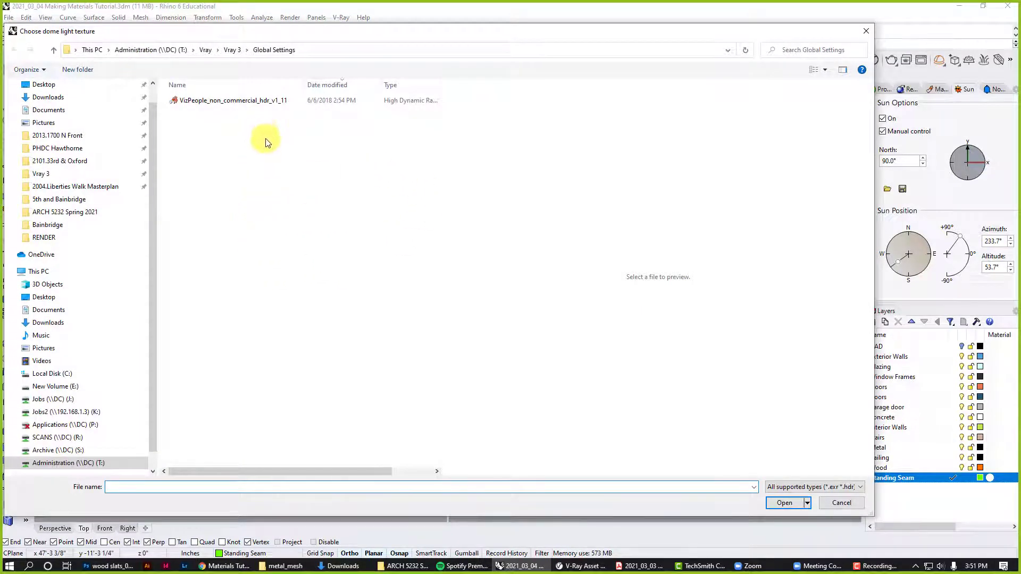
{"action": "left_click", "coordinate": [235, 50]}
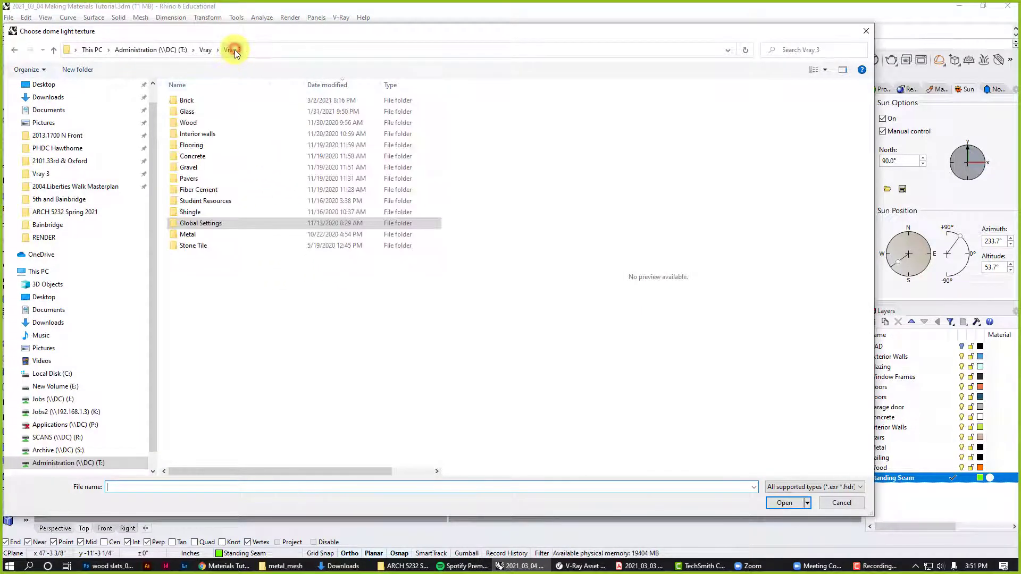
{"action": "left_click", "coordinate": [205, 50]}
{"action": "double_click", "coordinate": [248, 190]}
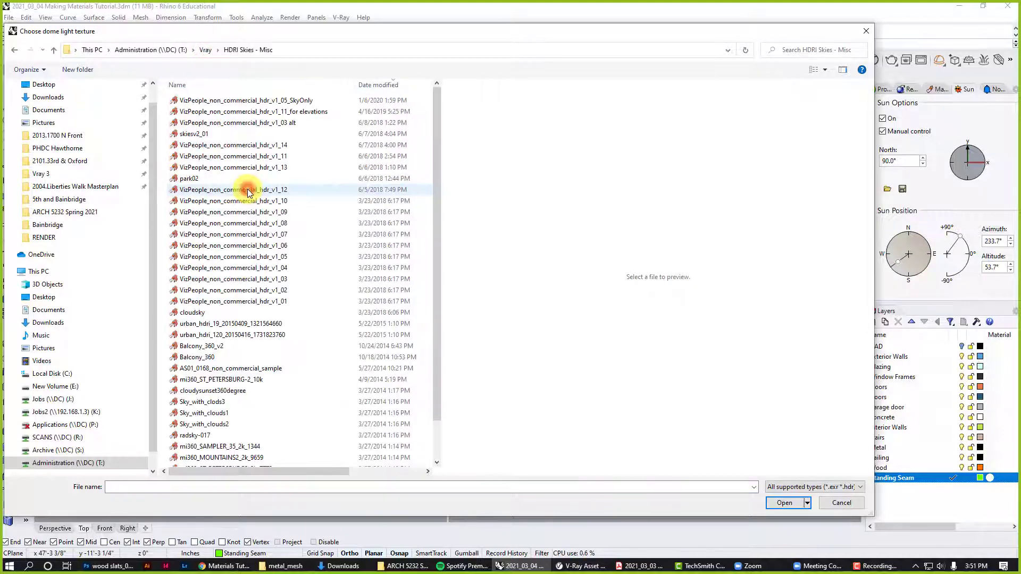
{"action": "left_click", "coordinate": [266, 155]}
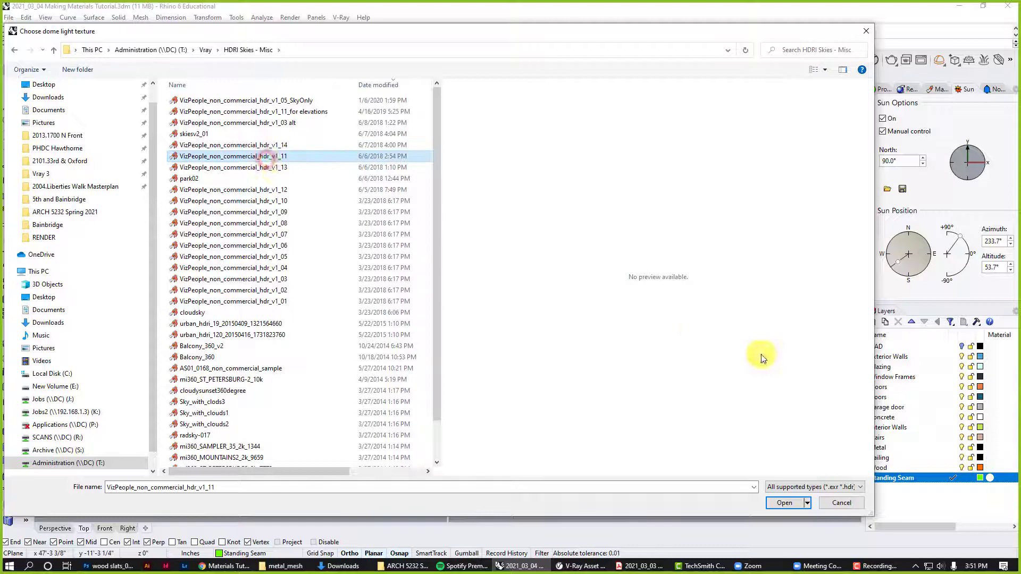
{"action": "left_click", "coordinate": [791, 506]}
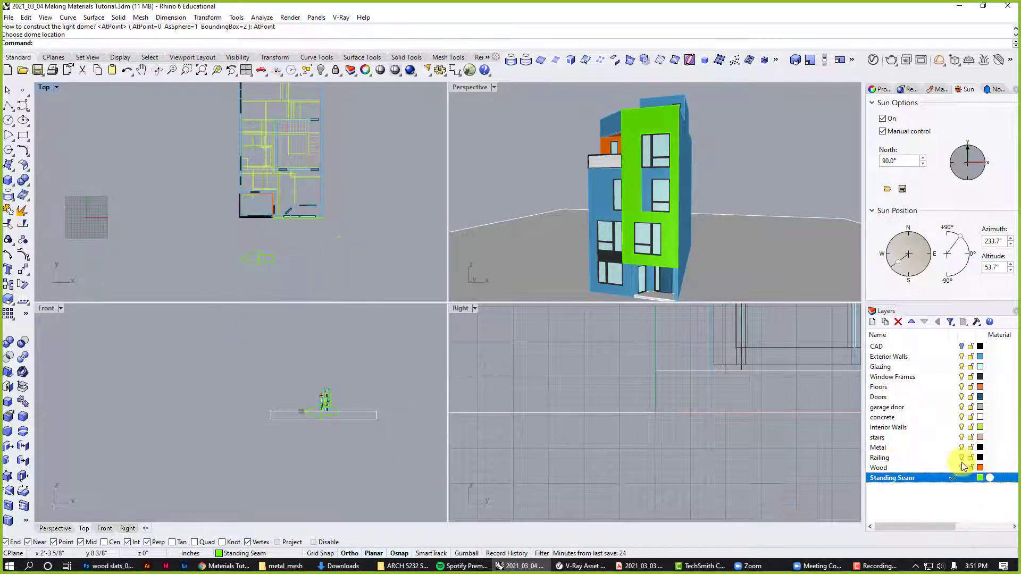
Create an orange layer named Lights and make it current.
{"action": "left_click", "coordinate": [871, 322]}
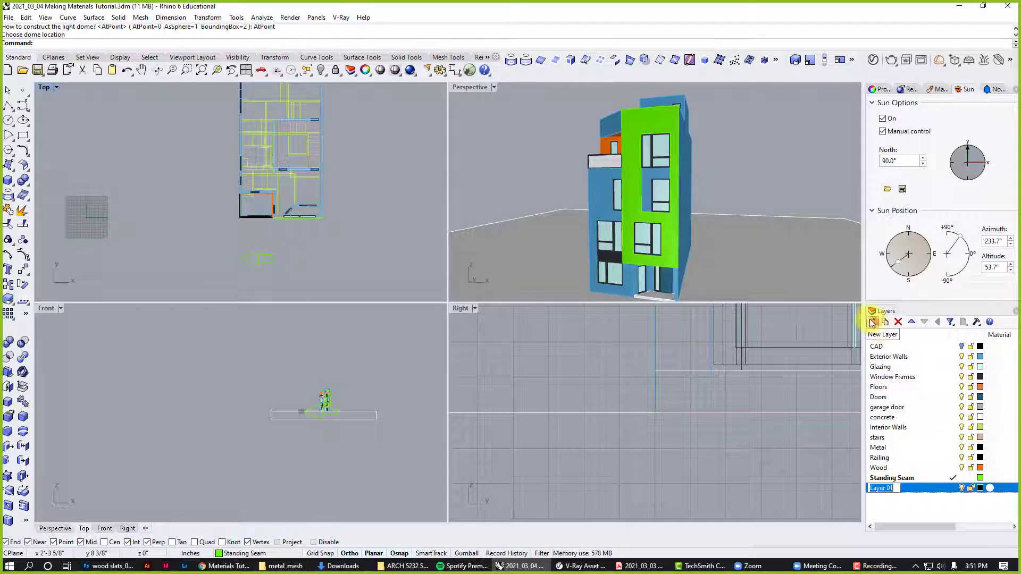
{"action": "type", "text": "Light"}
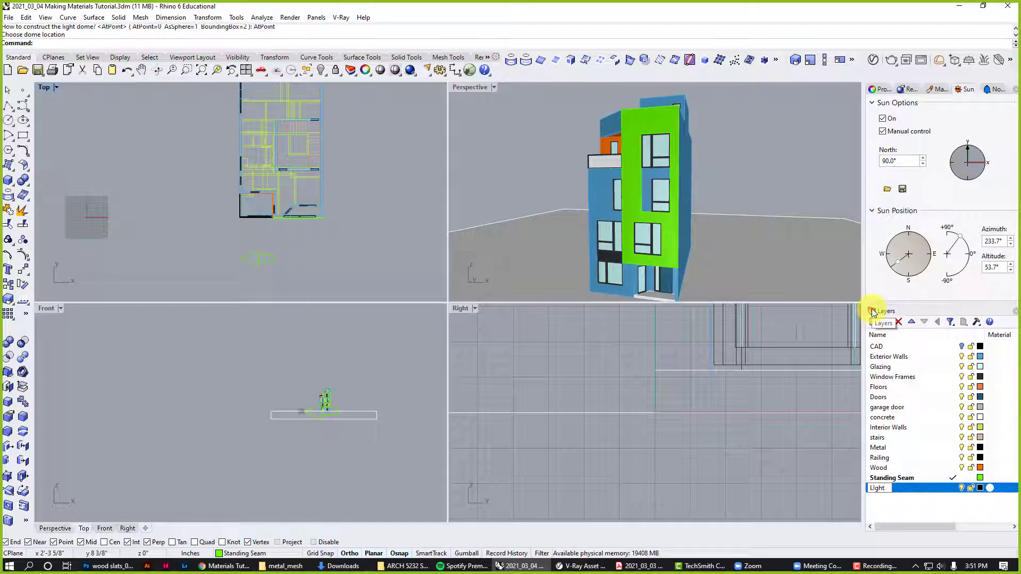
{"action": "type", "text": "s"}
{"action": "left_click", "coordinate": [913, 488]}
{"action": "left_click", "coordinate": [953, 488]}
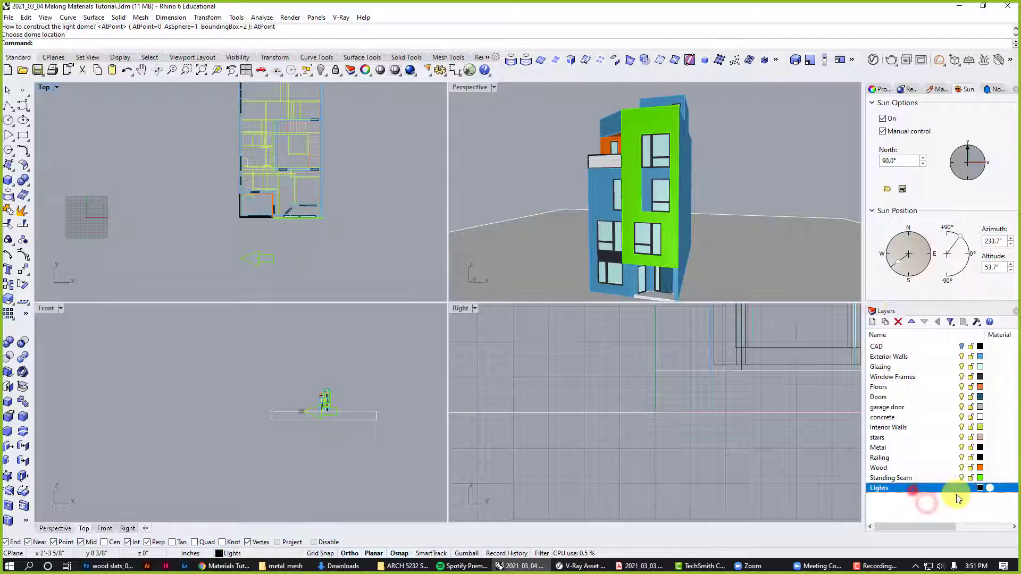
{"action": "left_click", "coordinate": [980, 488]}
{"action": "left_click", "coordinate": [396, 233]}
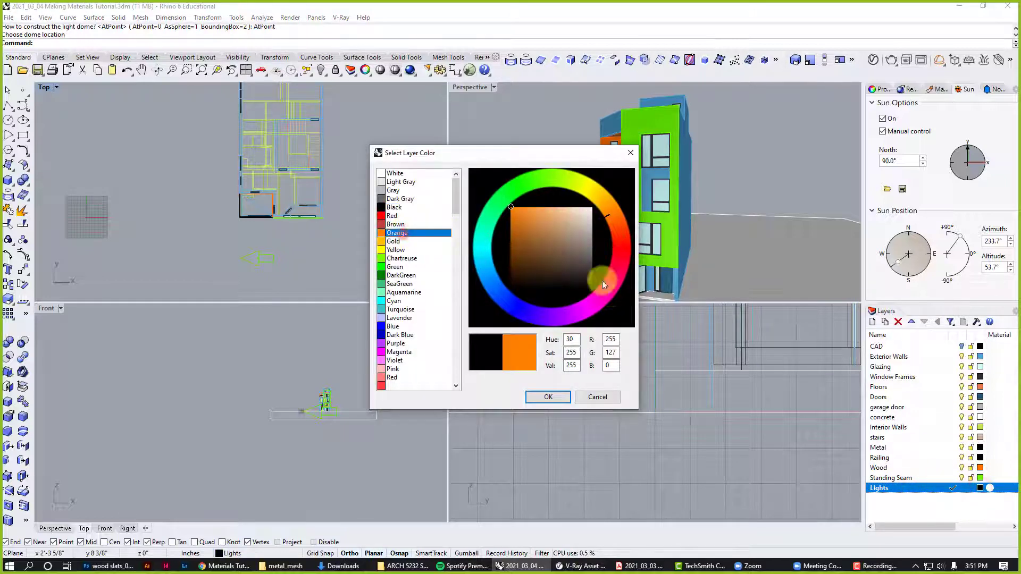
{"action": "left_click", "coordinate": [556, 397]}
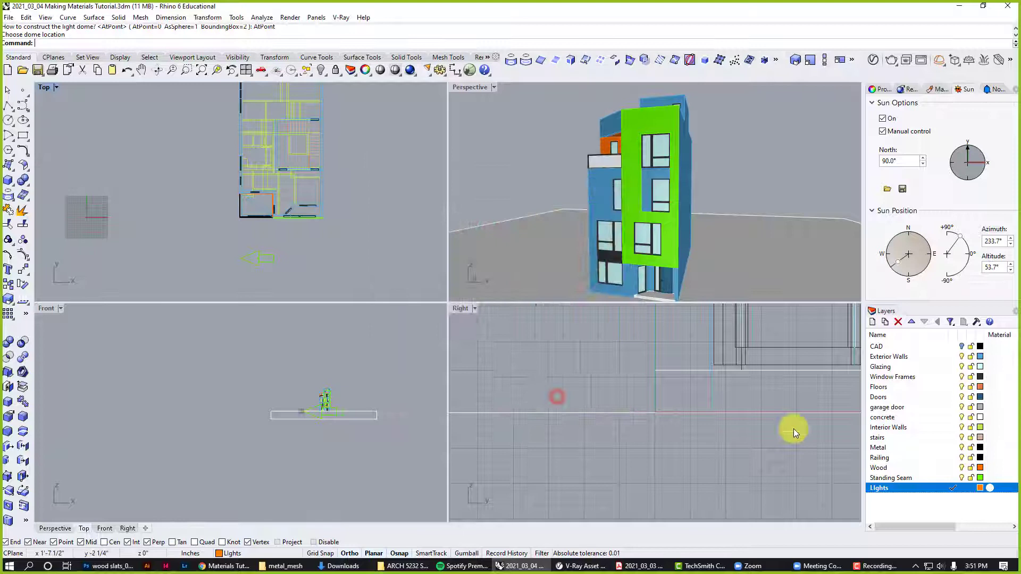
Select the directional light in the Top view and show its layer in object properties.
{"action": "left_click", "coordinate": [262, 259]}
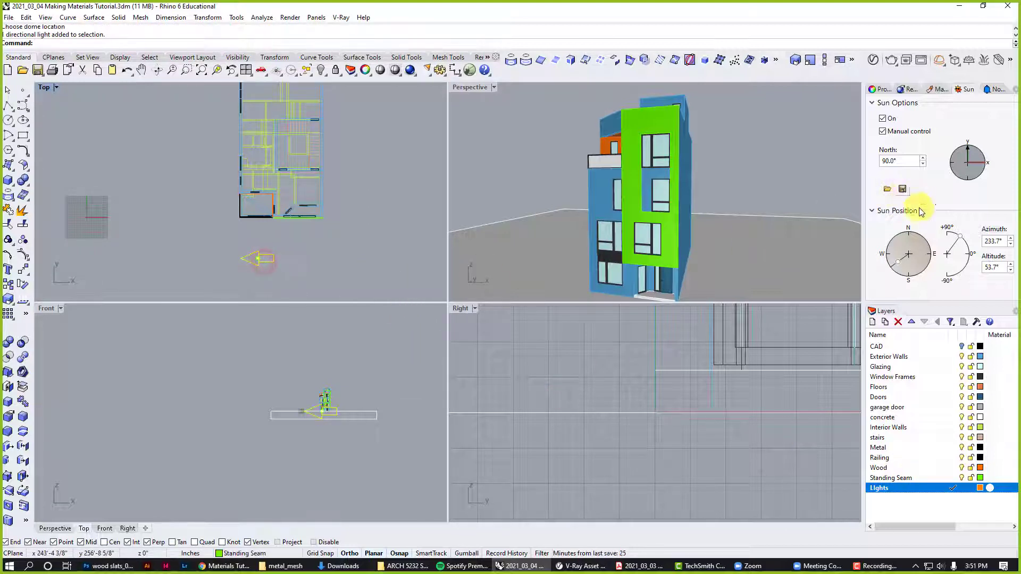
{"action": "left_click", "coordinate": [874, 90]}
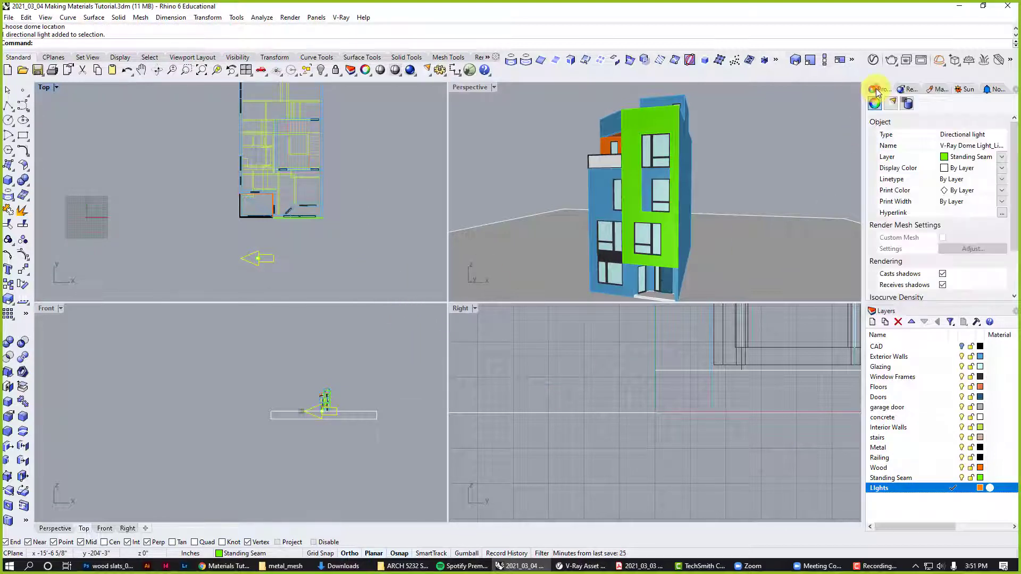
{"action": "left_click", "coordinate": [1002, 162]}
Move the directional light onto the Lights layer and show the sun settings.
{"action": "left_click", "coordinate": [963, 307]}
{"action": "left_click", "coordinate": [394, 263]}
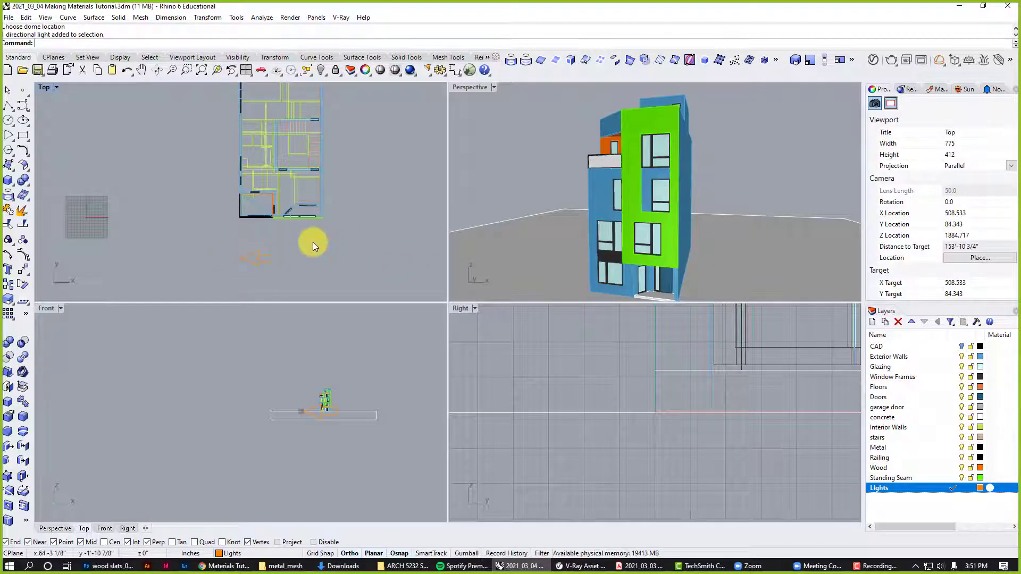
{"action": "right_click_drag", "start_coordinate": [313, 242], "coordinate": [344, 213]}
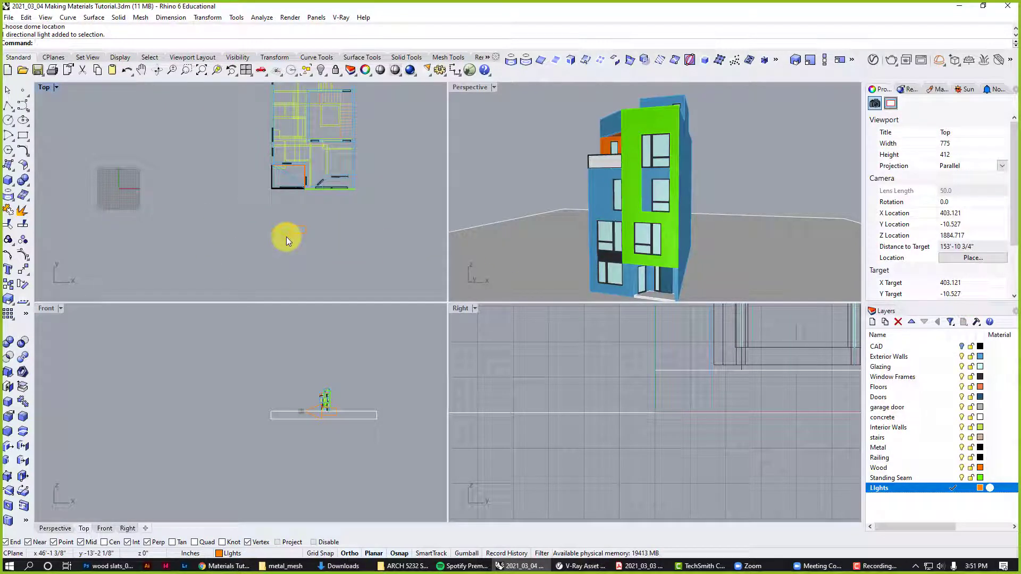
{"action": "left_click", "coordinate": [962, 92]}
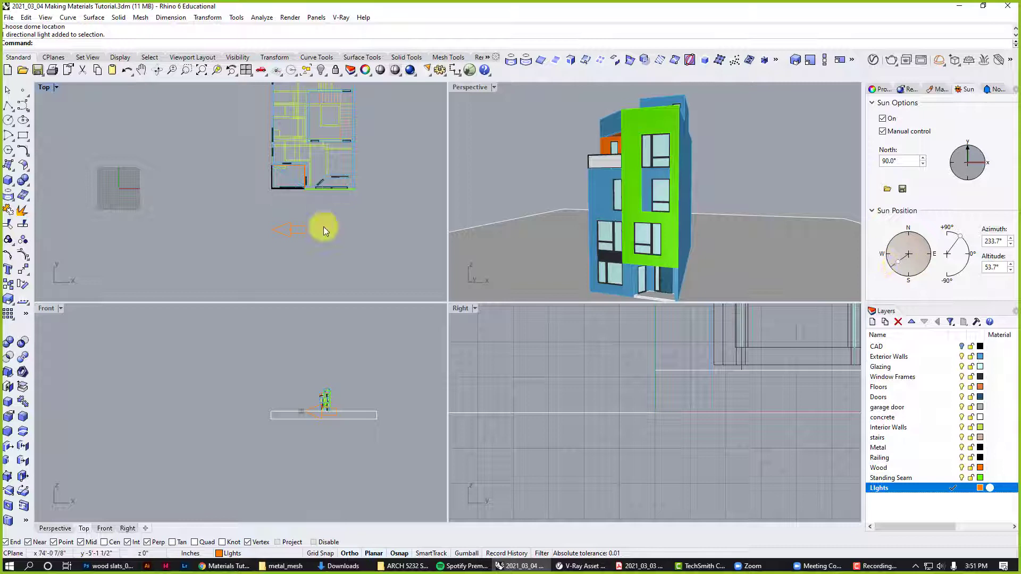
Rotate the directional light twice about its own position in Top view to a new direction.
{"action": "left_click", "coordinate": [289, 238]}
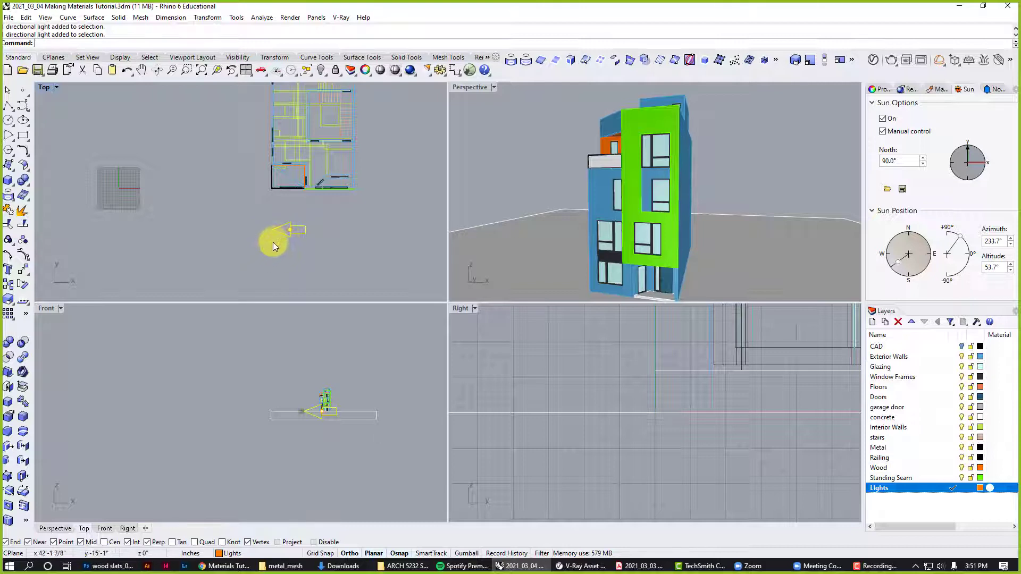
{"action": "key", "text": "Return"}
{"action": "left_click", "coordinate": [289, 229]}
{"action": "left_click", "coordinate": [224, 232]}
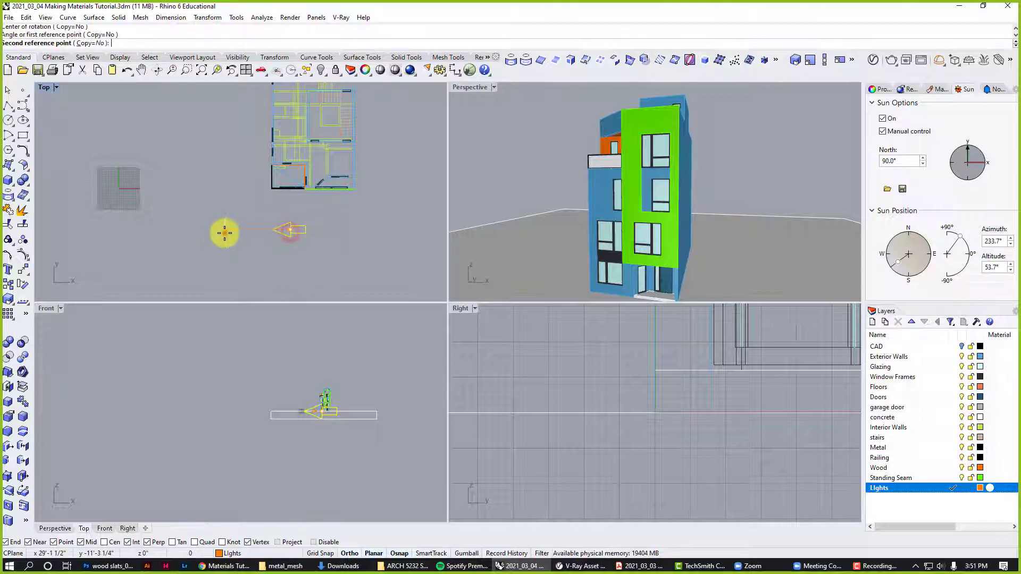
{"action": "left_click", "coordinate": [207, 259]}
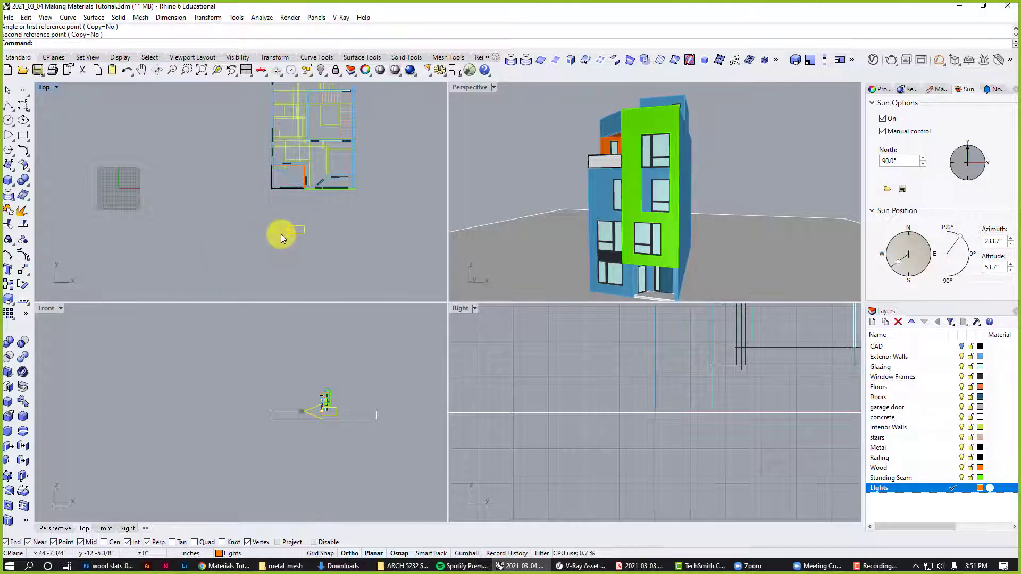
{"action": "key", "text": "Return"}
{"action": "left_click", "coordinate": [289, 229]}
{"action": "left_click", "coordinate": [212, 236]}
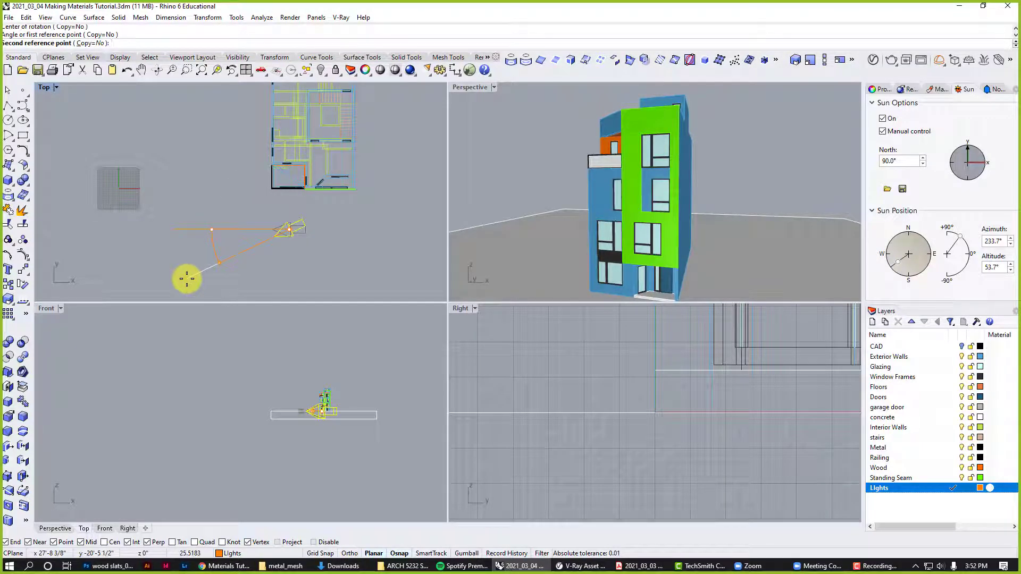
{"action": "left_click", "coordinate": [187, 279]}
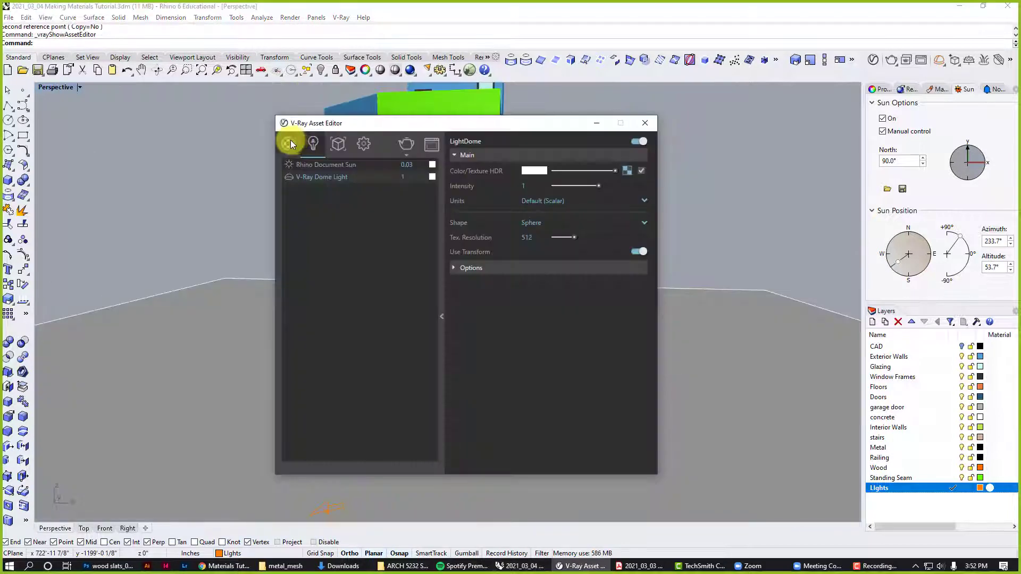
Add a new Generic material in the Materials list and name it Wood Slats.
{"action": "left_click", "coordinate": [288, 144]}
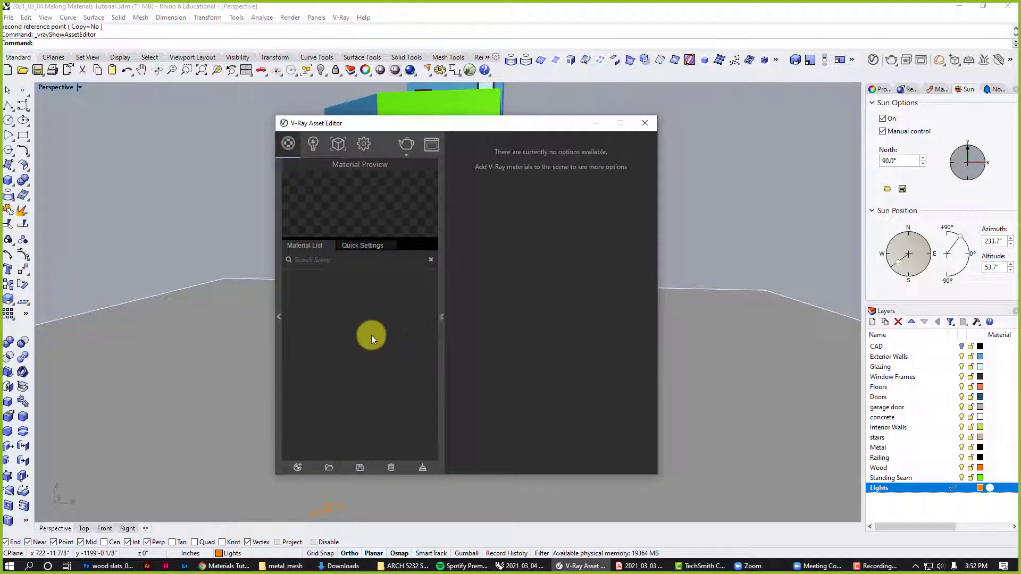
{"action": "left_click", "coordinate": [298, 466]}
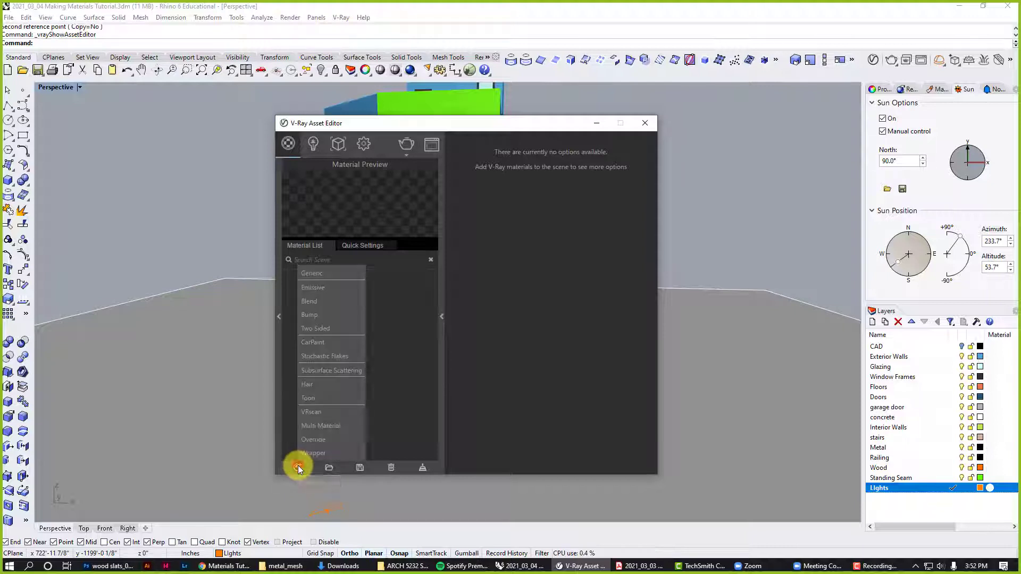
{"action": "left_click", "coordinate": [327, 272]}
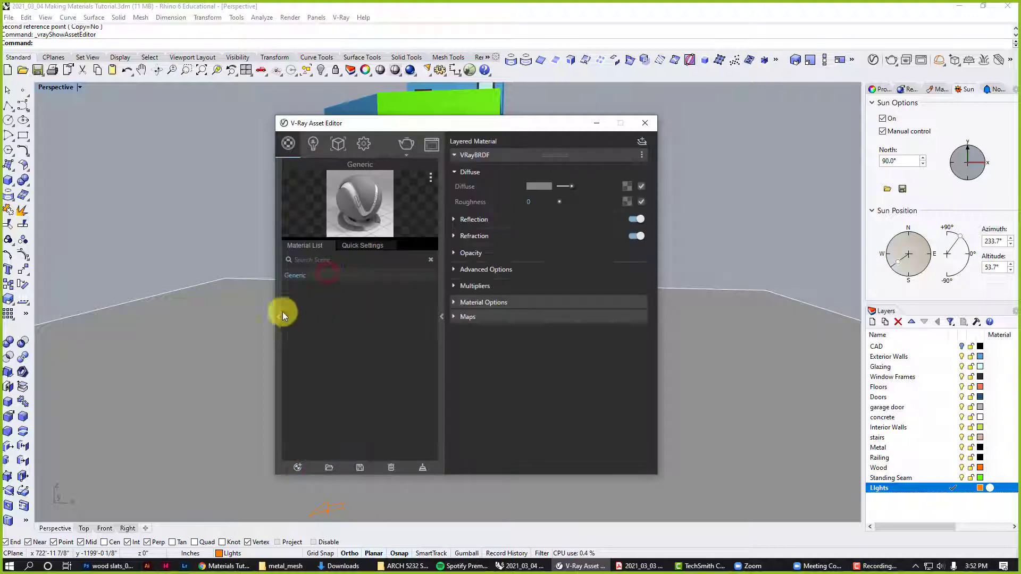
{"action": "double_click", "coordinate": [312, 274]}
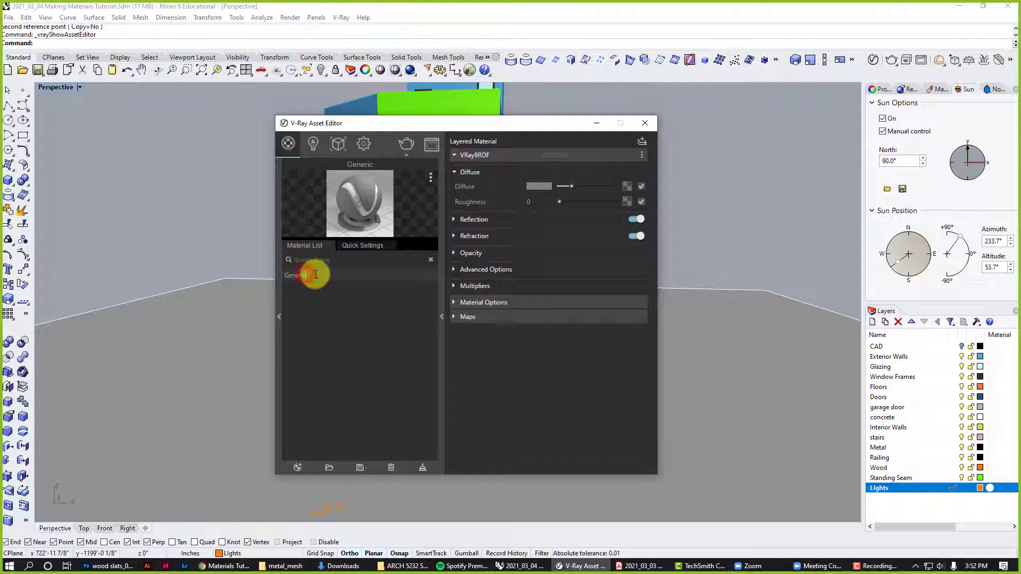
{"action": "type", "text": "Wood"}
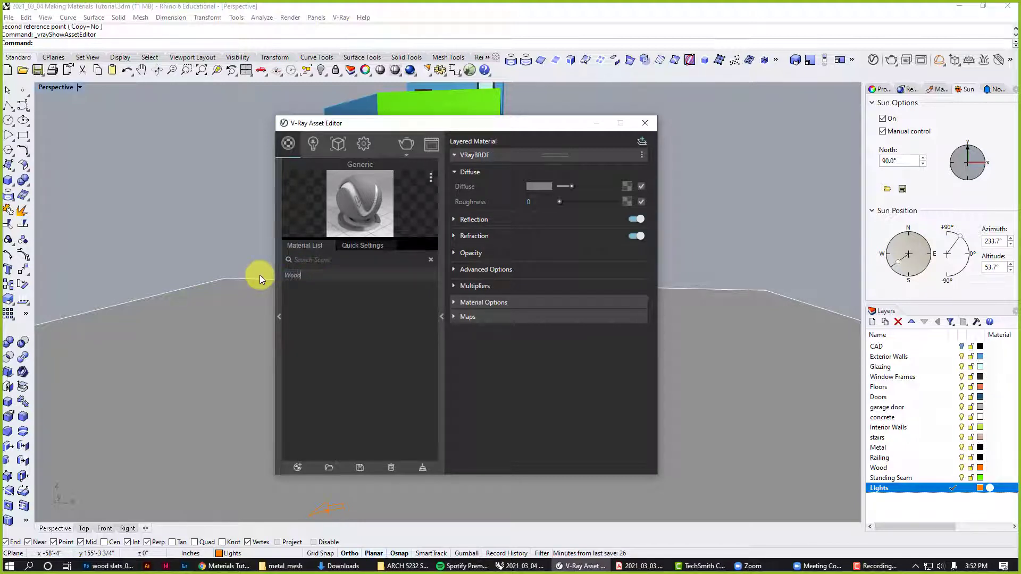
{"action": "type", "text": " Slats"}
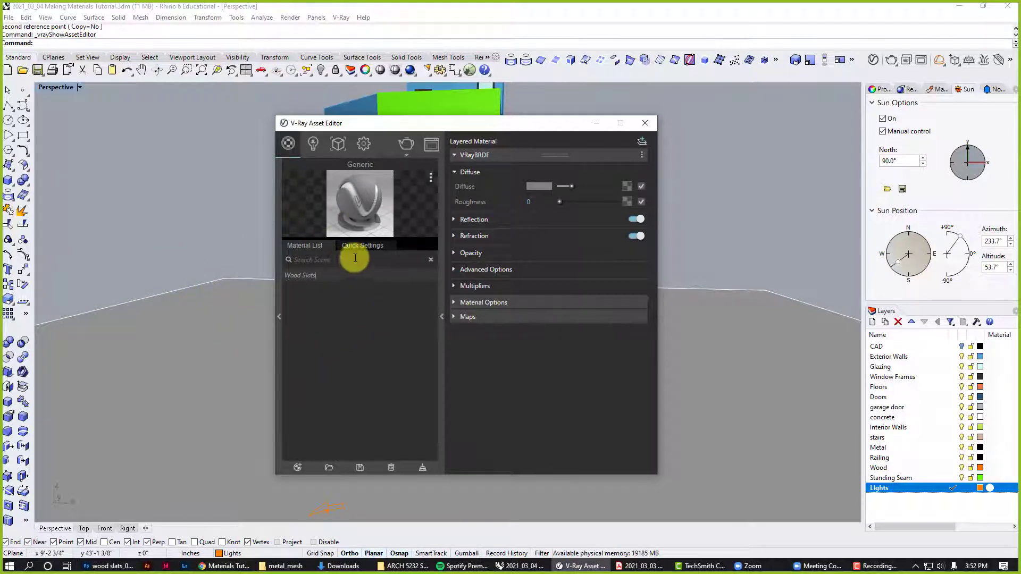
{"action": "left_click", "coordinate": [344, 303]}
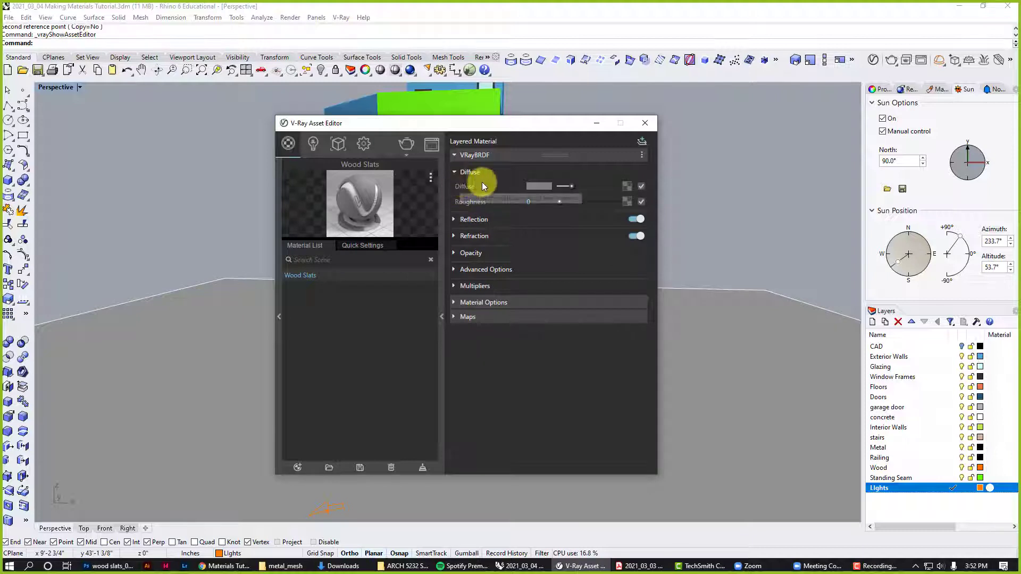
Set the Wood Slats diffuse colour to red (R 0.709, G 0.198, B 0.198).
{"action": "left_click", "coordinate": [542, 184]}
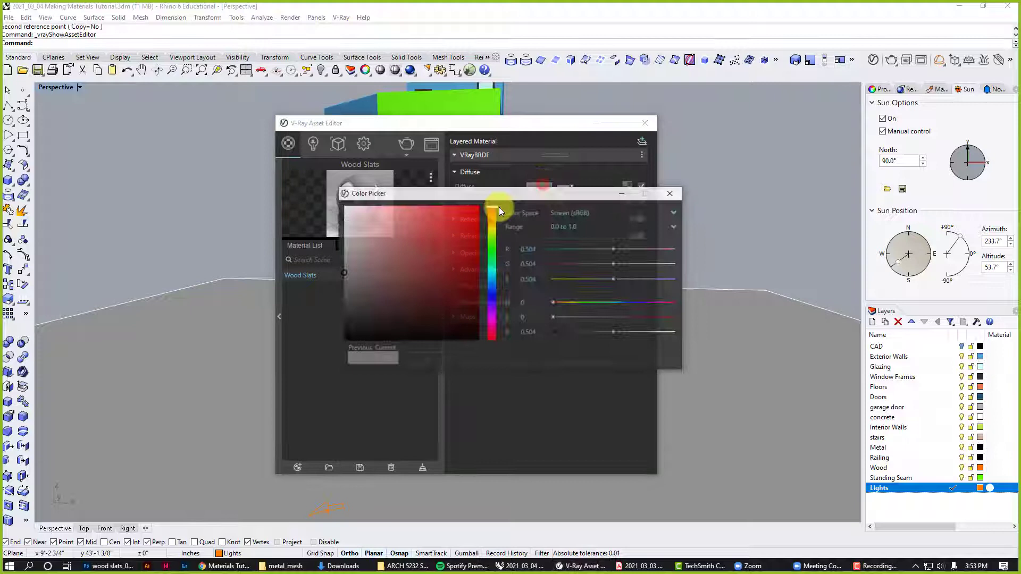
{"action": "left_click", "coordinate": [441, 245]}
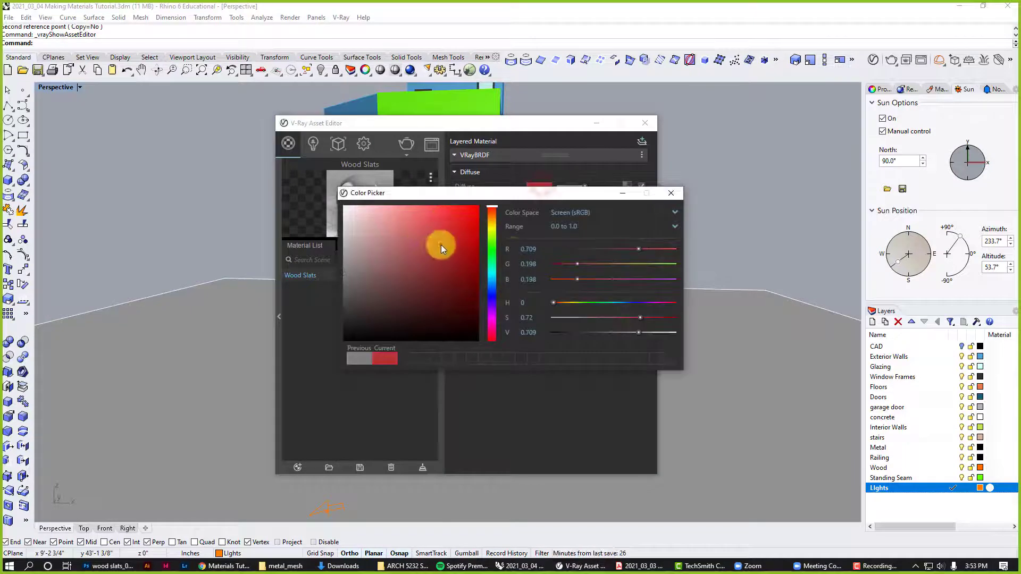
{"action": "left_click", "coordinate": [671, 194]}
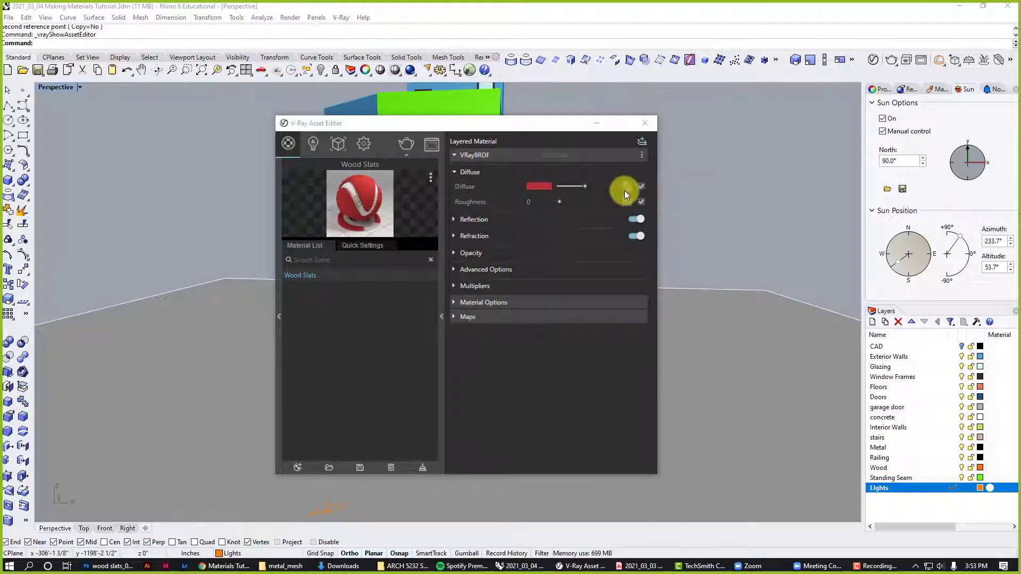
{"action": "mouse_move", "coordinate": [627, 186]}
Load wood slats_03 from E:\Teaching\ARCH 5232 Spring 2021 as the diffuse bitmap texture.
{"action": "left_click", "coordinate": [627, 186]}
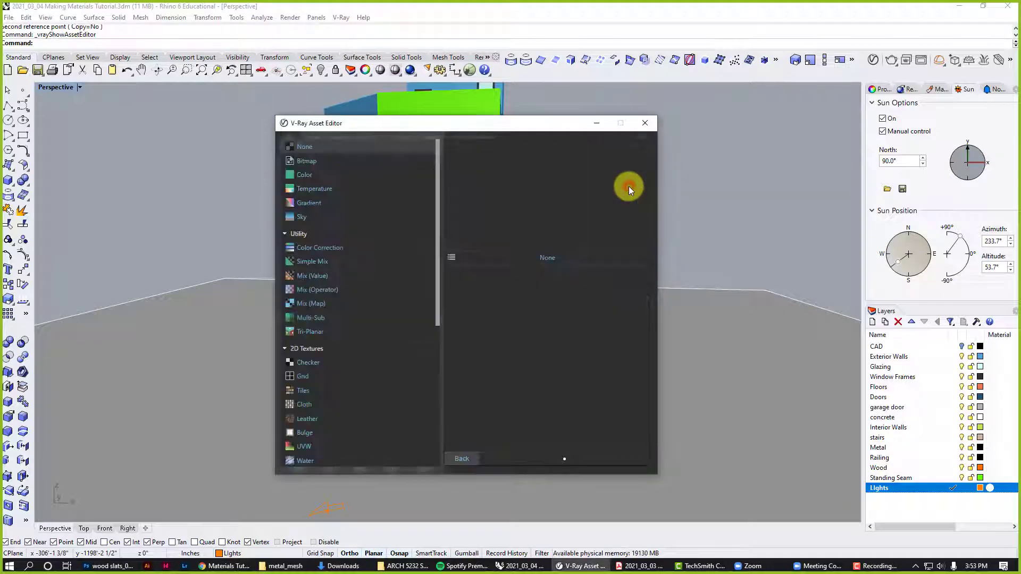
{"action": "left_click", "coordinate": [311, 161]}
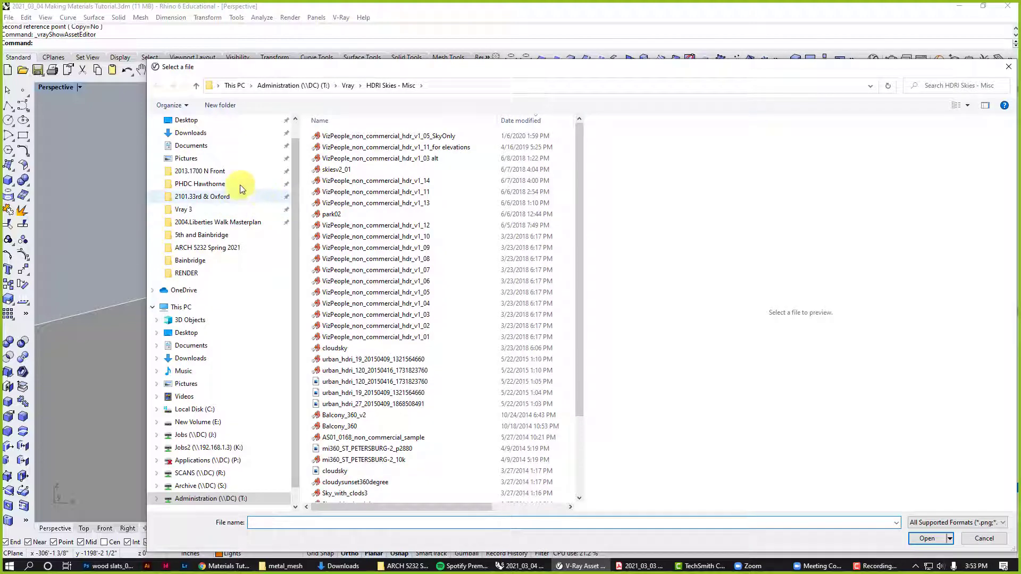
{"action": "scroll", "coordinate": [248, 455], "scroll_direction": "down", "scroll_amount": 1}
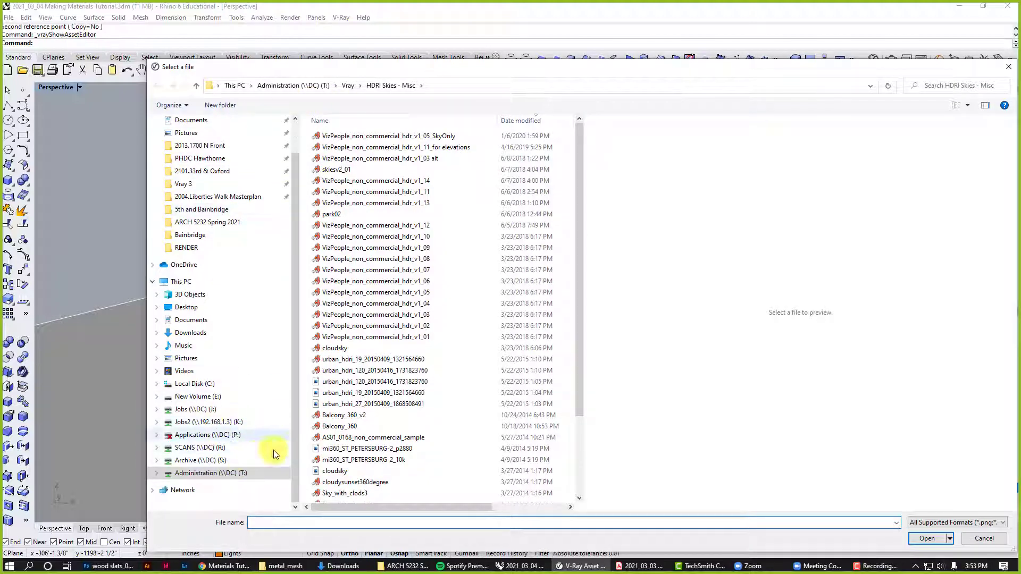
{"action": "left_click", "coordinate": [200, 396]}
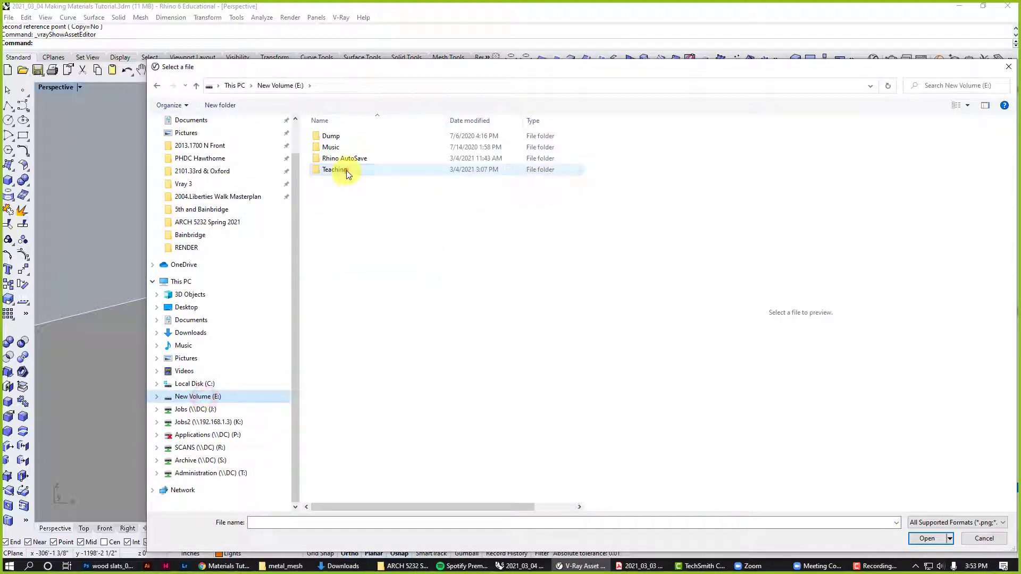
{"action": "double_click", "coordinate": [346, 170]}
{"action": "double_click", "coordinate": [375, 136]}
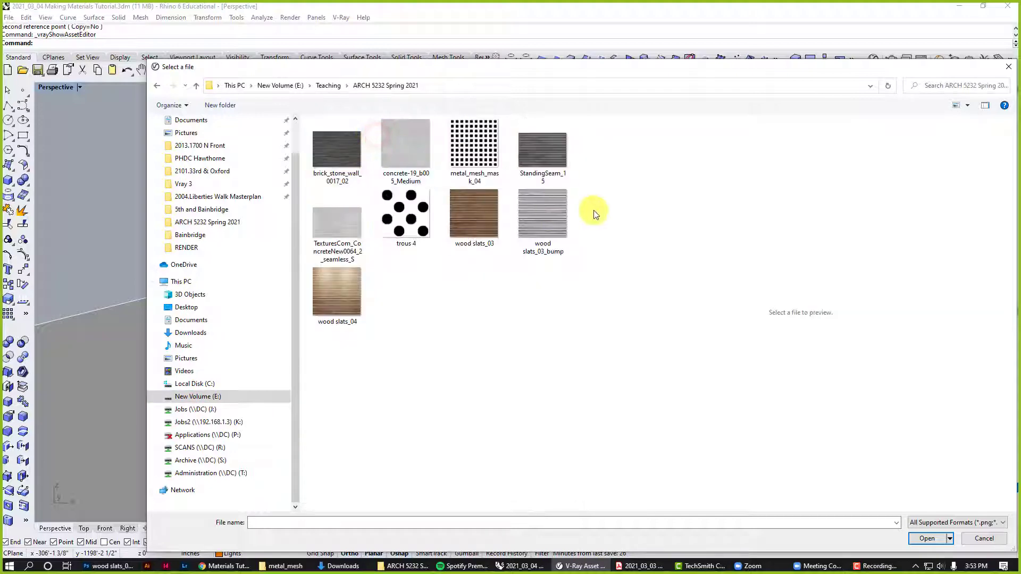
{"action": "left_click", "coordinate": [463, 221]}
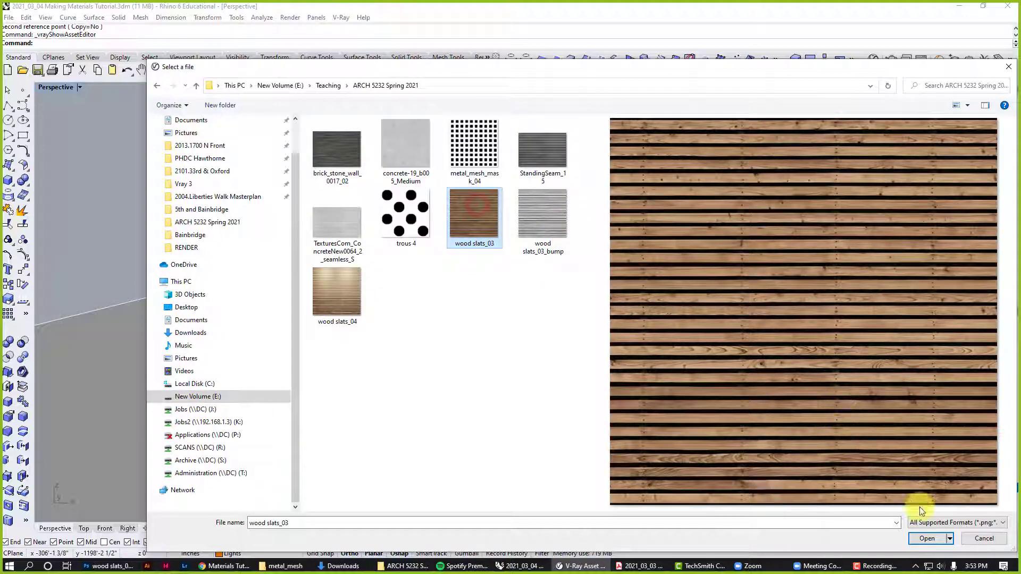
{"action": "left_click", "coordinate": [929, 538]}
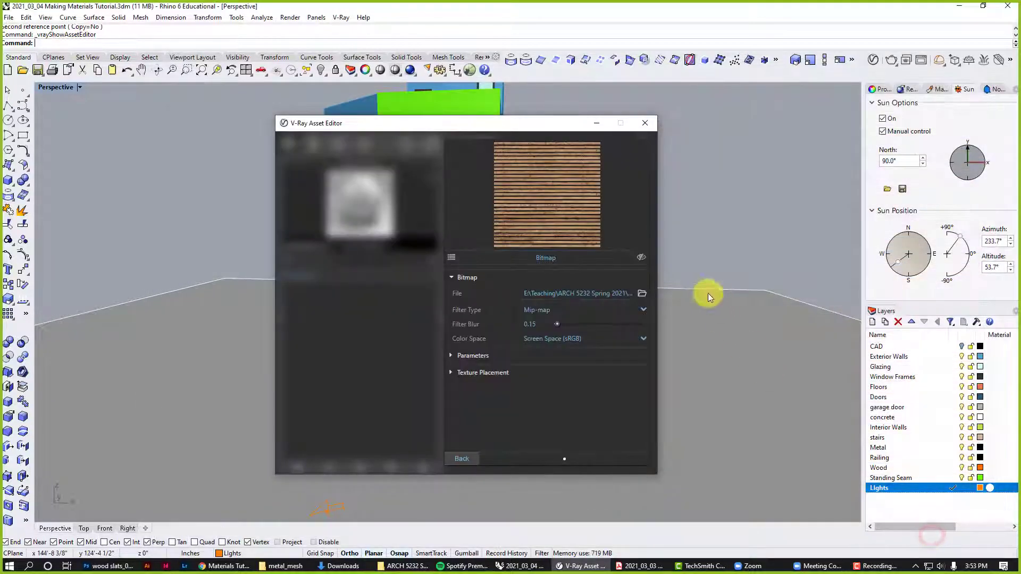
Return to the Wood Slats settings and switch its preview scene to Wall.
{"action": "left_click", "coordinate": [466, 458]}
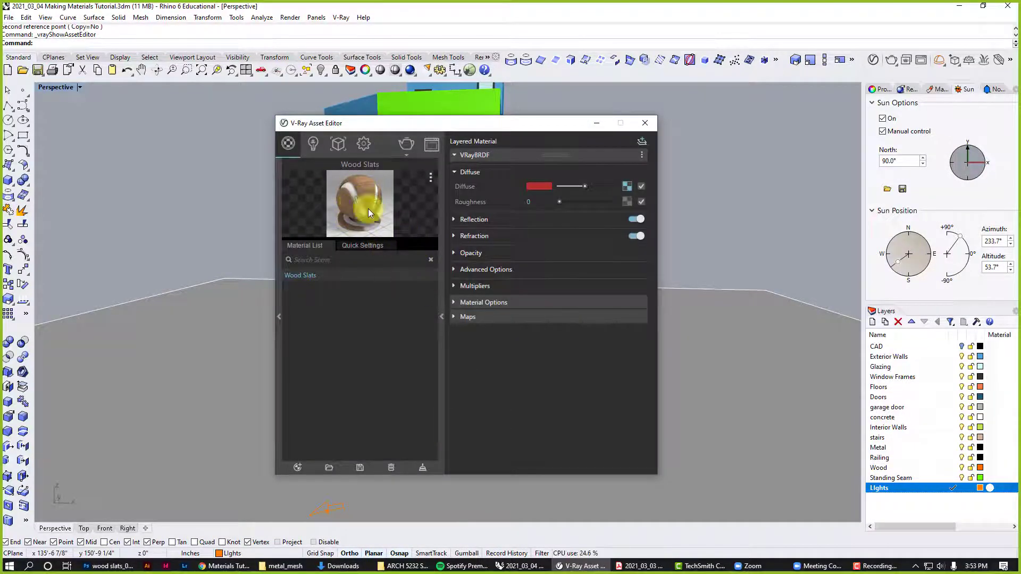
{"action": "left_click", "coordinate": [430, 176]}
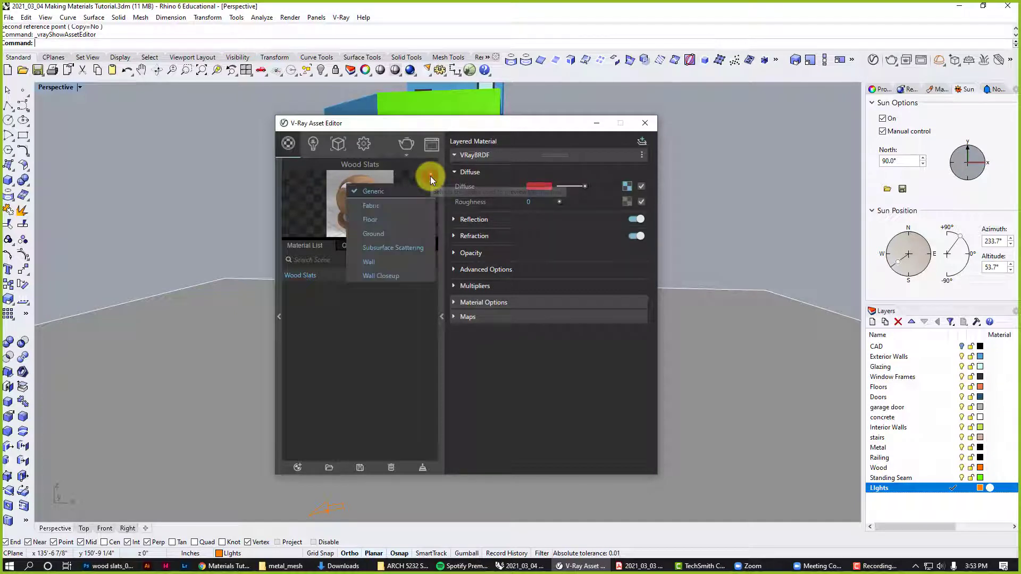
{"action": "left_click", "coordinate": [403, 263]}
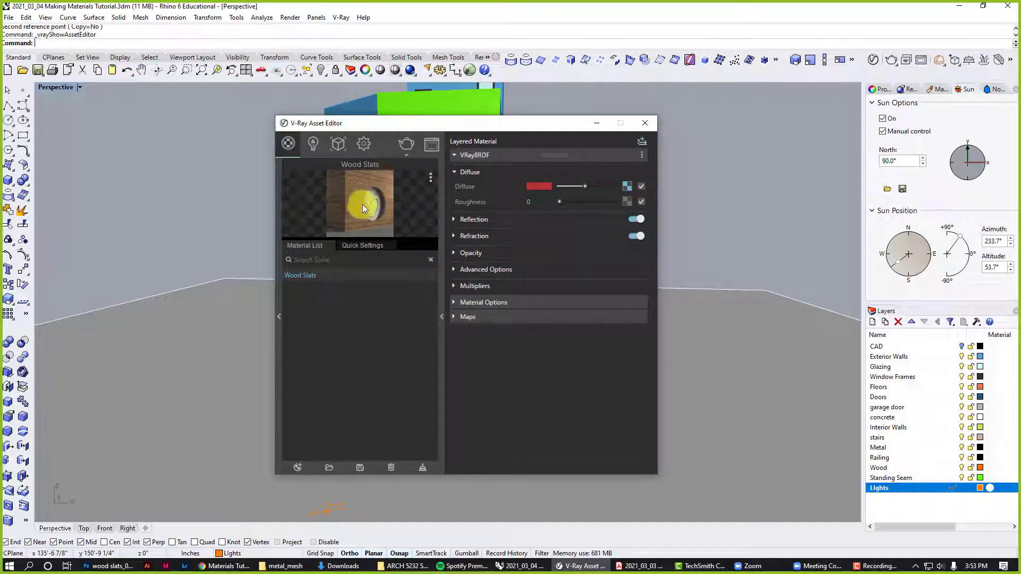
{"action": "left_click", "coordinate": [430, 176]}
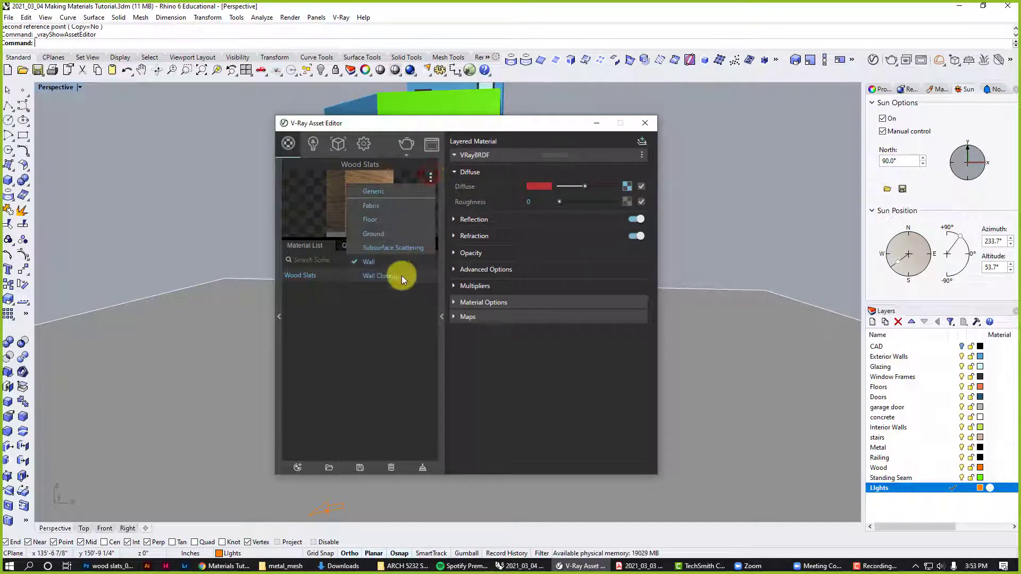
{"action": "left_click", "coordinate": [401, 275]}
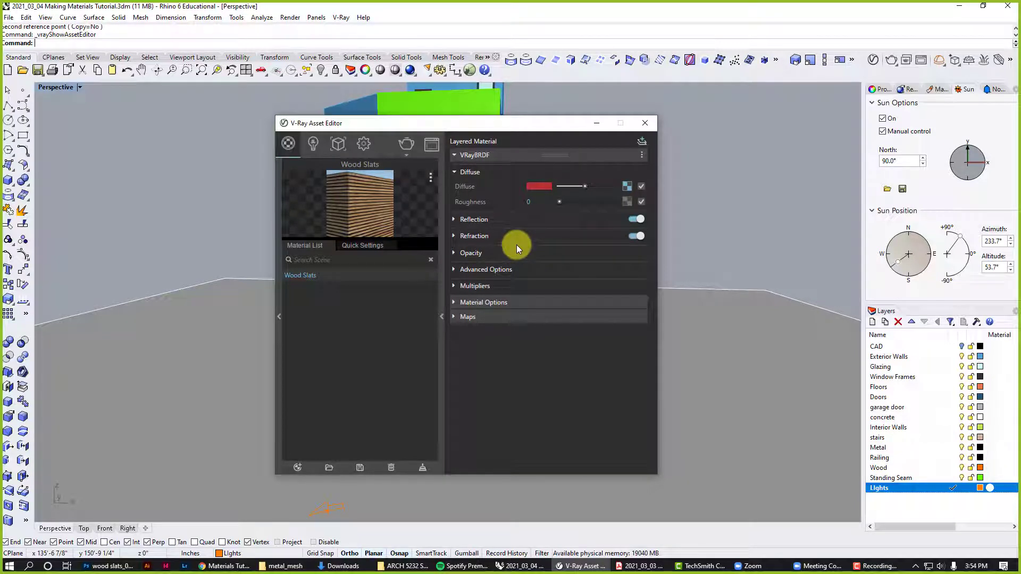
Expand Reflection and adjust the Wood Slats reflection colour slider to light grey.
{"action": "left_click", "coordinate": [454, 218]}
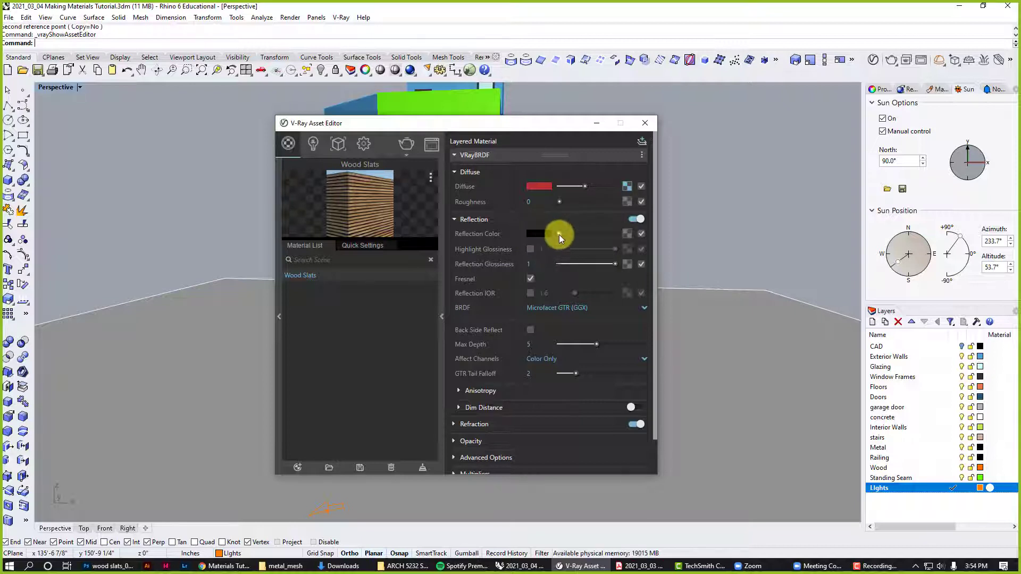
{"action": "left_click_drag", "start_coordinate": [559, 235], "coordinate": [617, 234]}
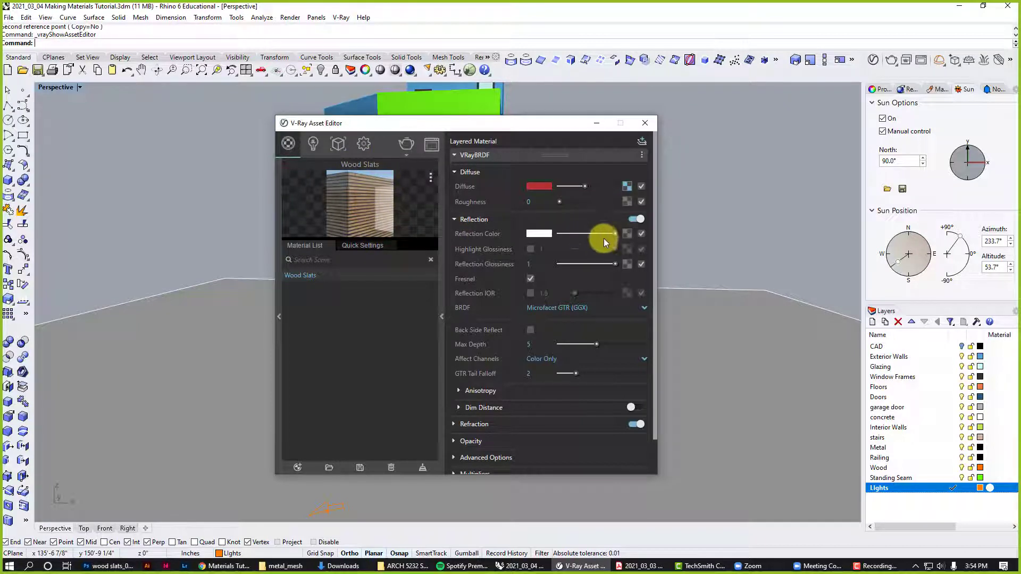
{"action": "left_click_drag", "start_coordinate": [616, 234], "coordinate": [602, 235]}
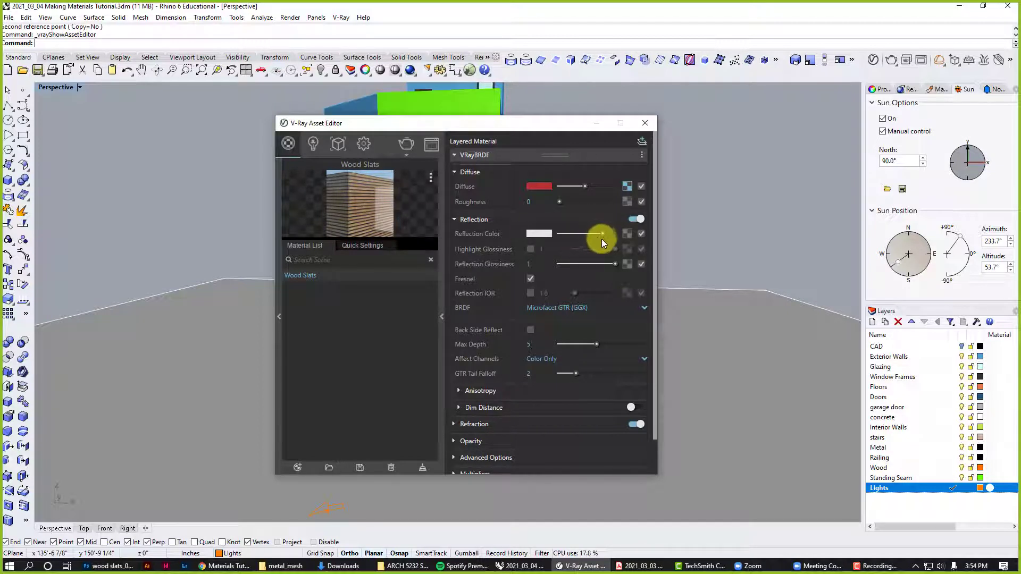
{"action": "mouse_move", "coordinate": [602, 235]}
{"action": "left_mouse_down"}
{"action": "mouse_move", "coordinate": [558, 237]}
{"action": "mouse_move", "coordinate": [621, 233]}
{"action": "mouse_move", "coordinate": [585, 237]}
{"action": "mouse_move", "coordinate": [603, 235]}
{"action": "left_mouse_up"}
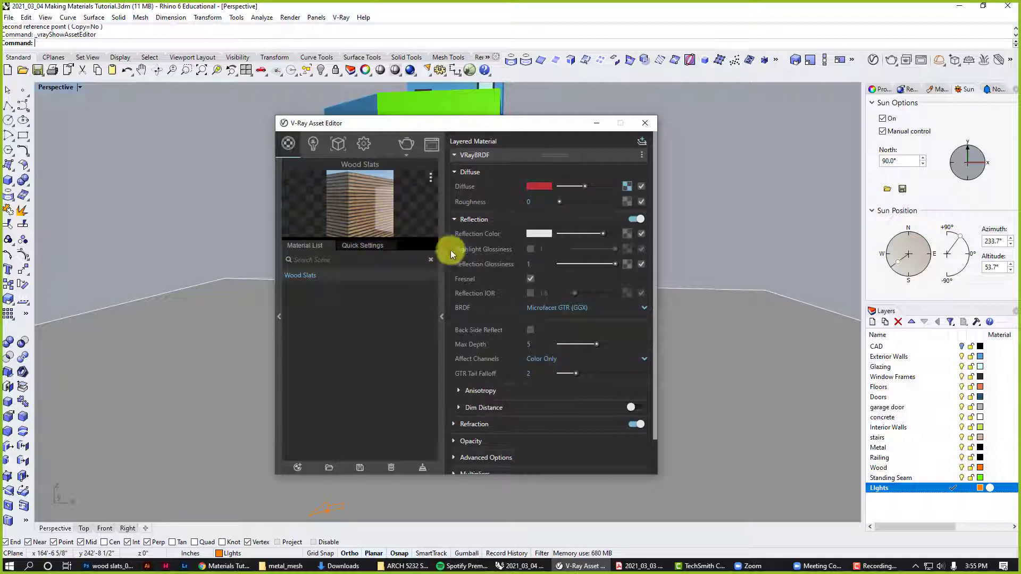
Set the Wood Slats reflection glossiness to .65 and scroll down to the Maps section.
{"action": "left_click", "coordinate": [529, 264]}
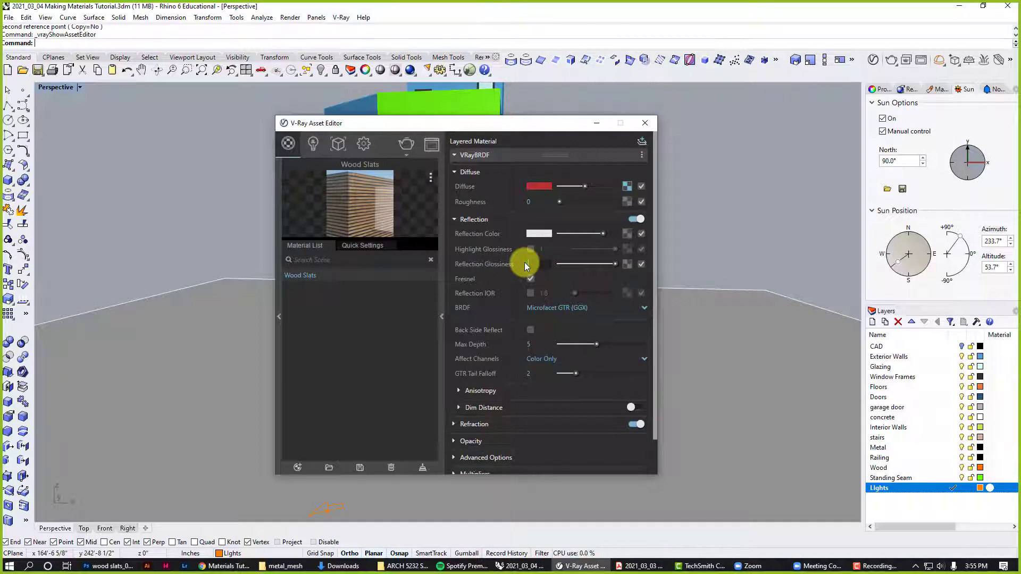
{"action": "type", "text": ".65"}
{"action": "left_click", "coordinate": [590, 276]}
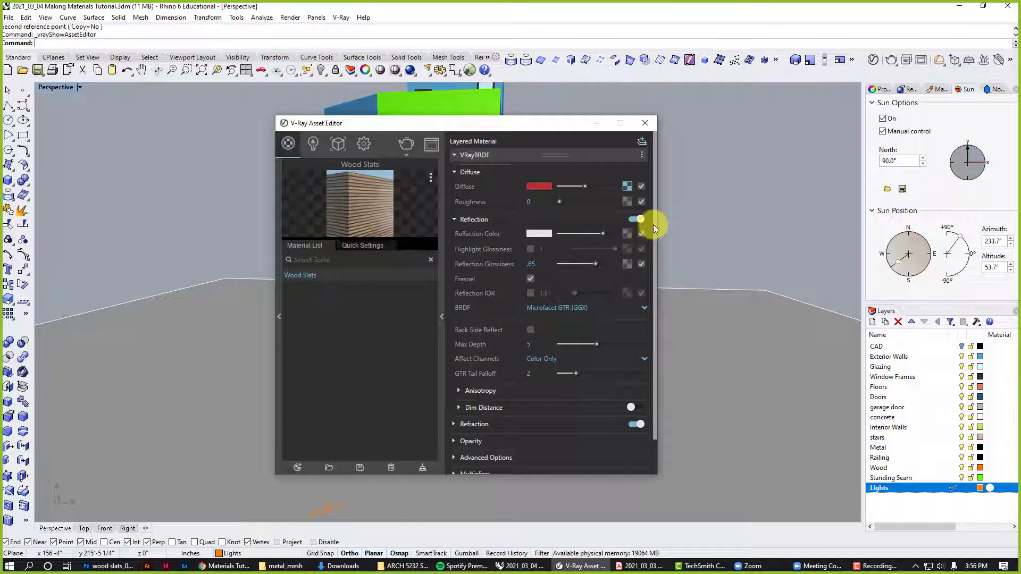
{"action": "left_click_drag", "start_coordinate": [653, 224], "coordinate": [652, 280]}
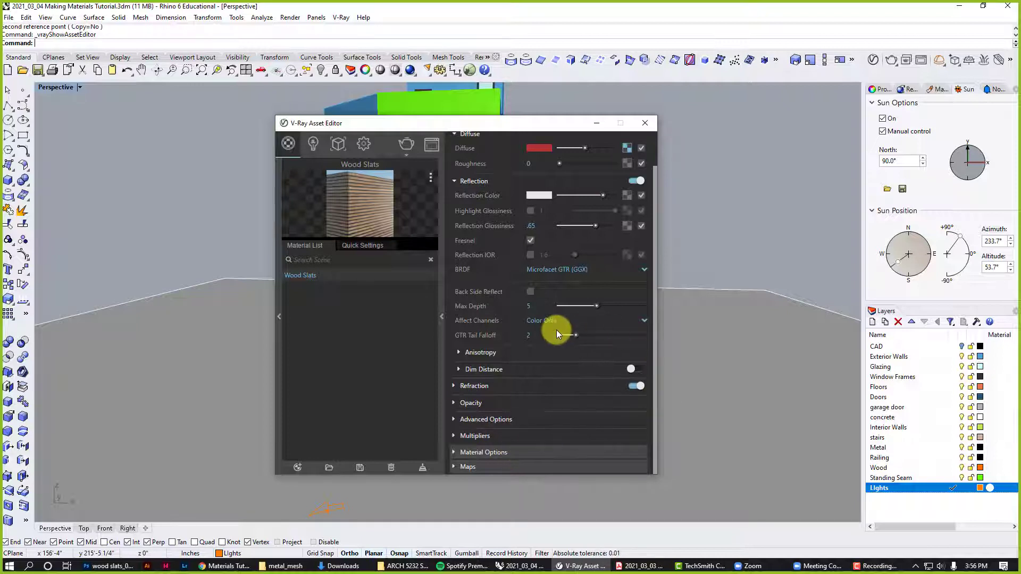
Expand Maps and switch on Bump/Normal Mapping for the Wood Slats material.
{"action": "left_click", "coordinate": [453, 466]}
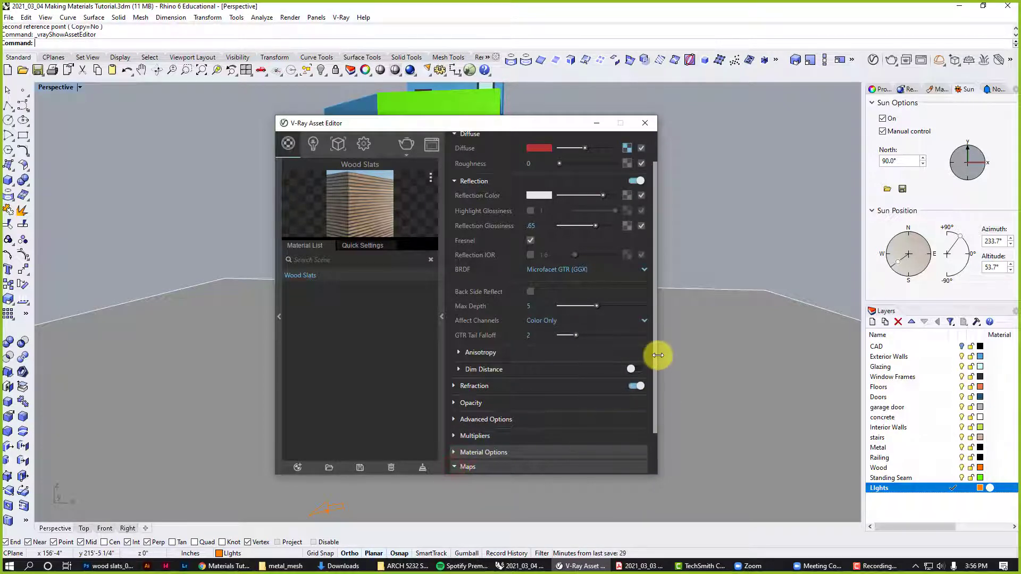
{"action": "scroll", "coordinate": [652, 404], "scroll_direction": "down", "scroll_amount": 2}
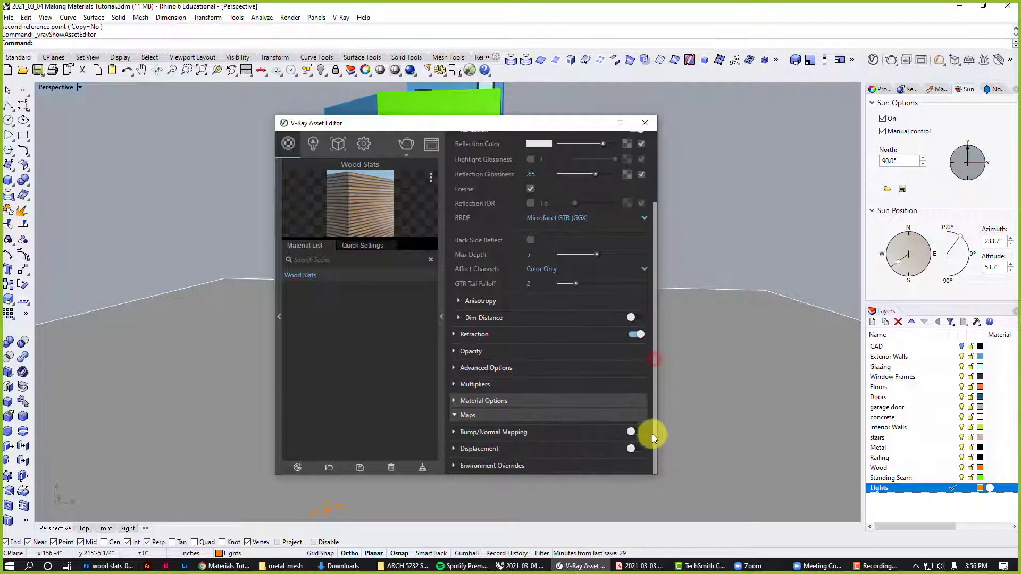
{"action": "left_click", "coordinate": [453, 431]}
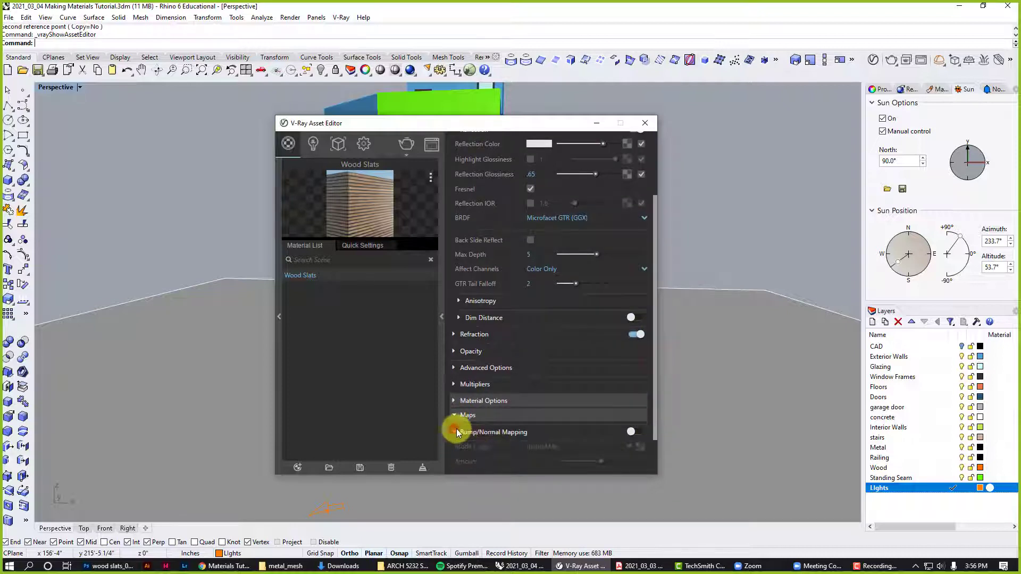
{"action": "left_click", "coordinate": [633, 432]}
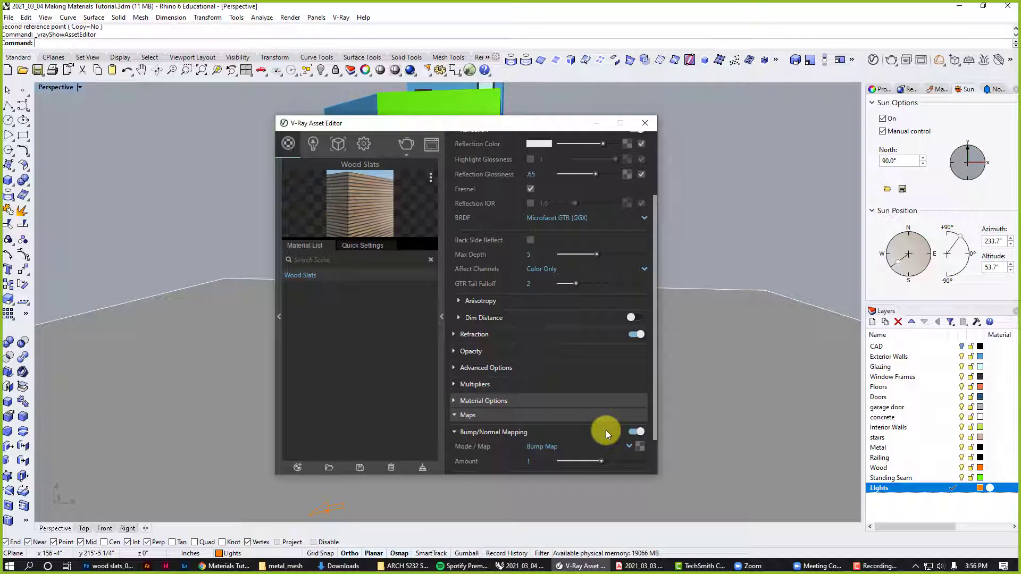
Load the wood slats_03_bump image as the bitmap bump map.
{"action": "left_click", "coordinate": [639, 446]}
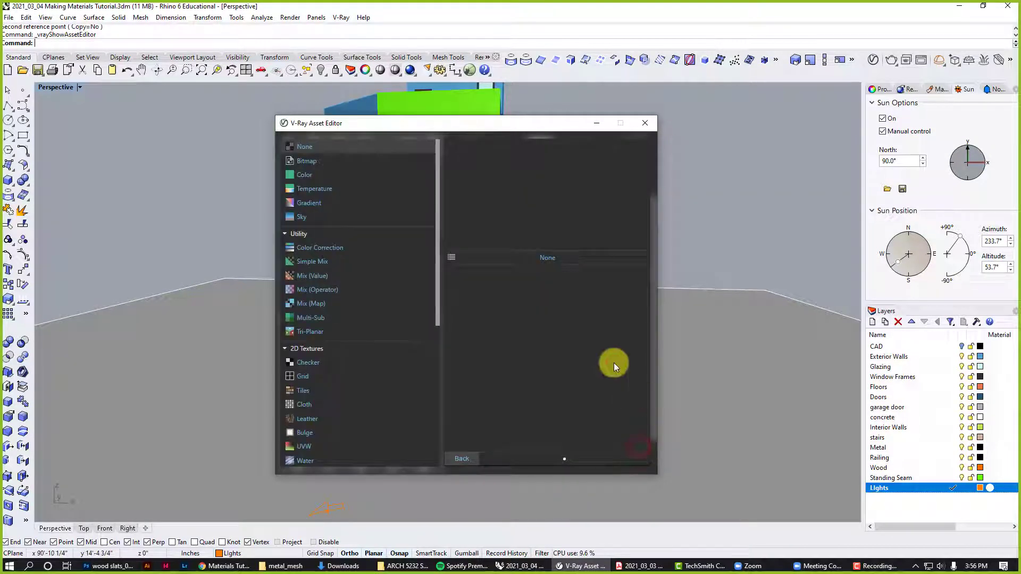
{"action": "left_click", "coordinate": [337, 162]}
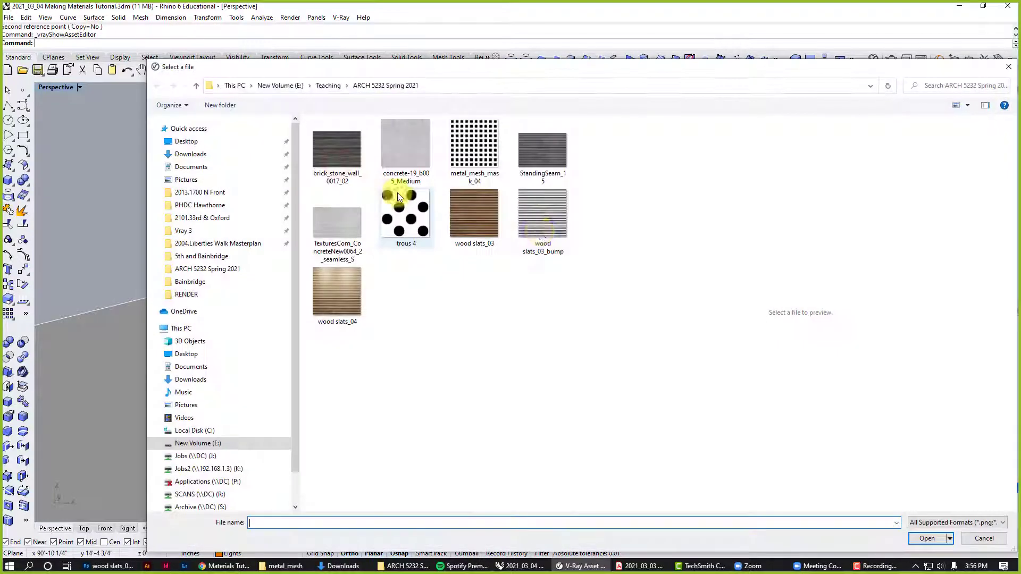
{"action": "left_click", "coordinate": [544, 208]}
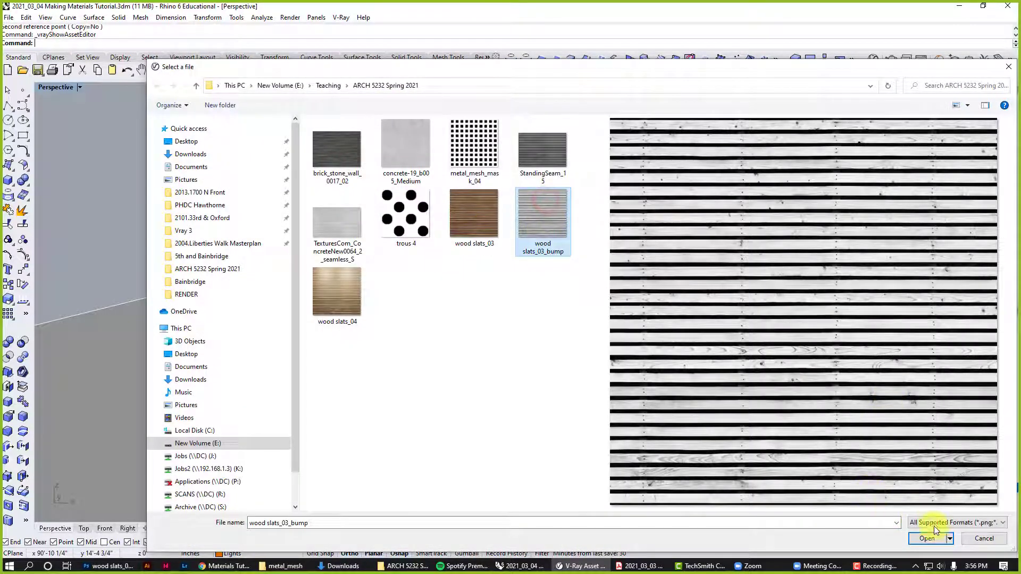
{"action": "left_click", "coordinate": [927, 539]}
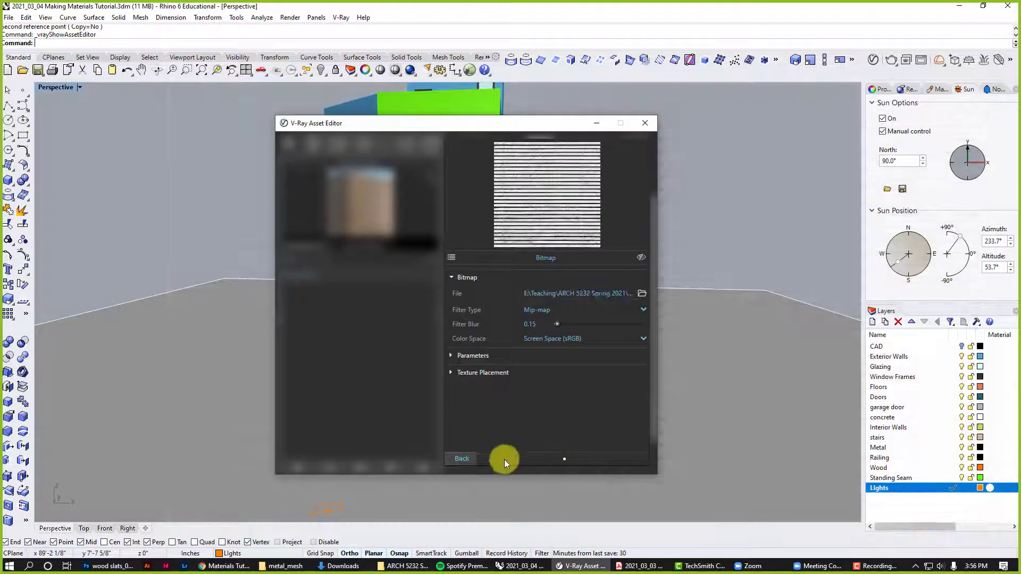
{"action": "left_click", "coordinate": [469, 457]}
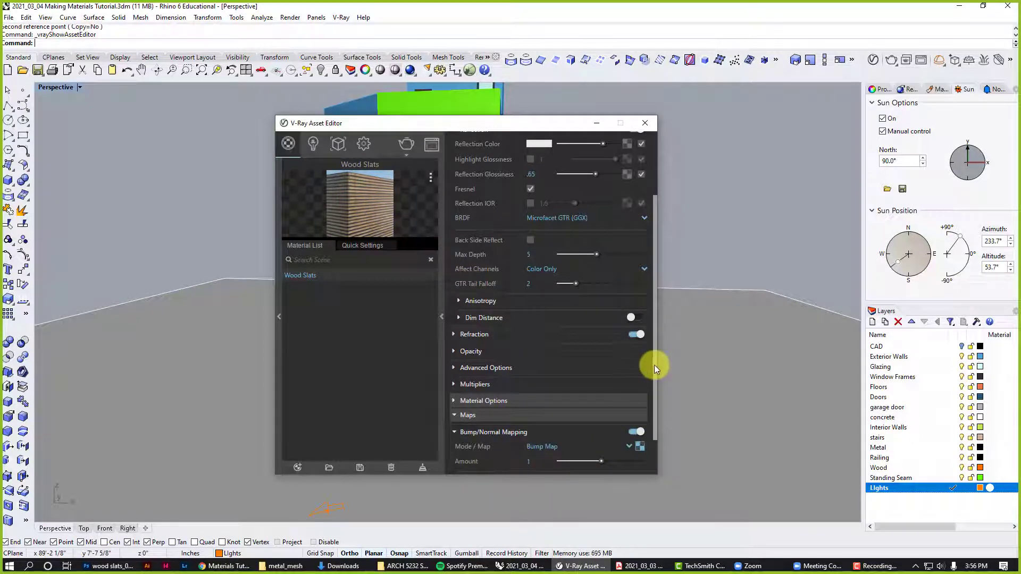
{"action": "left_click_drag", "start_coordinate": [654, 365], "coordinate": [651, 429]}
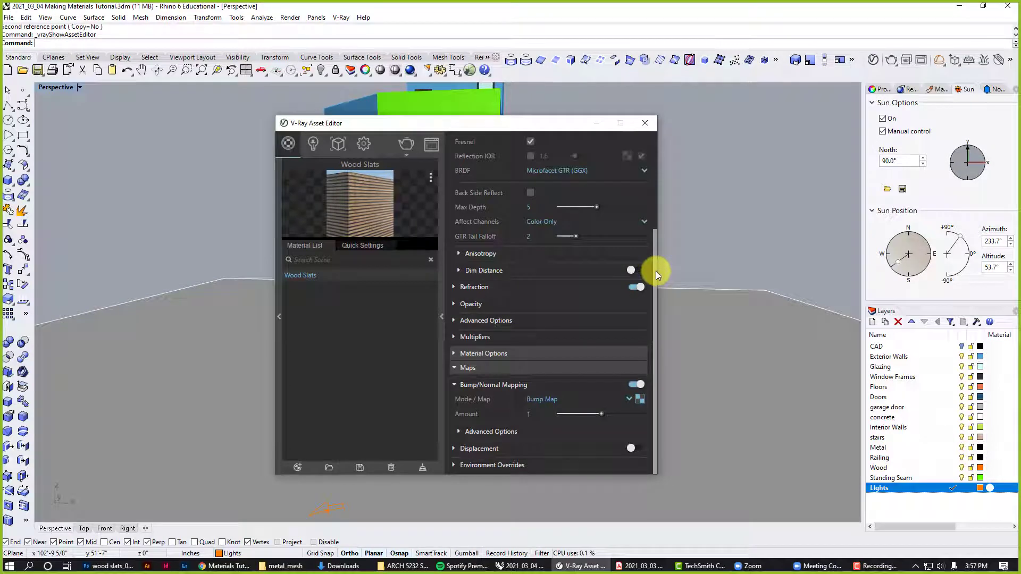
{"action": "left_click_drag", "start_coordinate": [656, 270], "coordinate": [659, 257]}
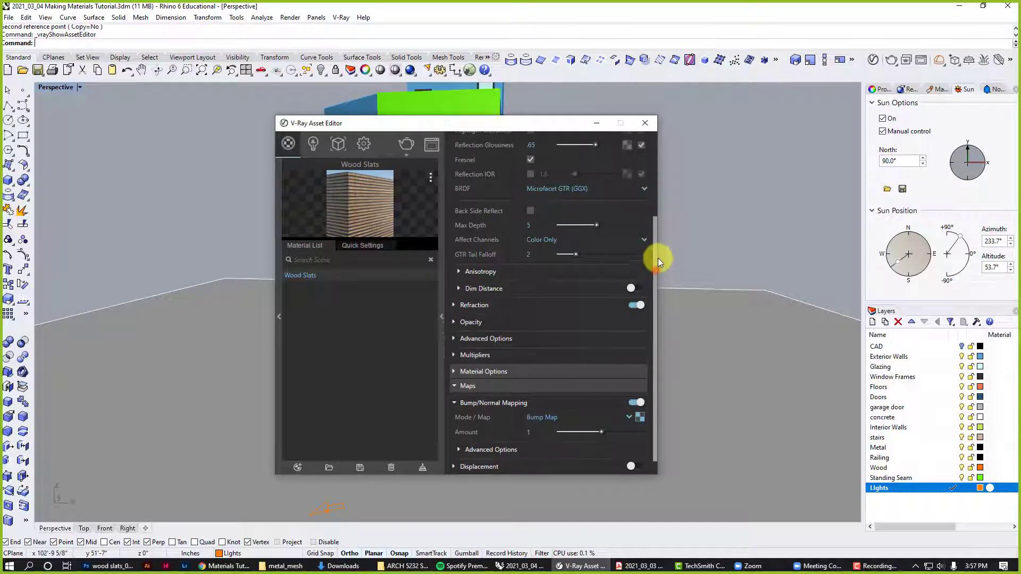
Minimize the Asset Editor, orbit to the balcony side, and select the Wood layer.
{"action": "left_click", "coordinate": [598, 123]}
{"action": "scroll", "coordinate": [479, 234], "scroll_direction": "down", "scroll_amount": 5}
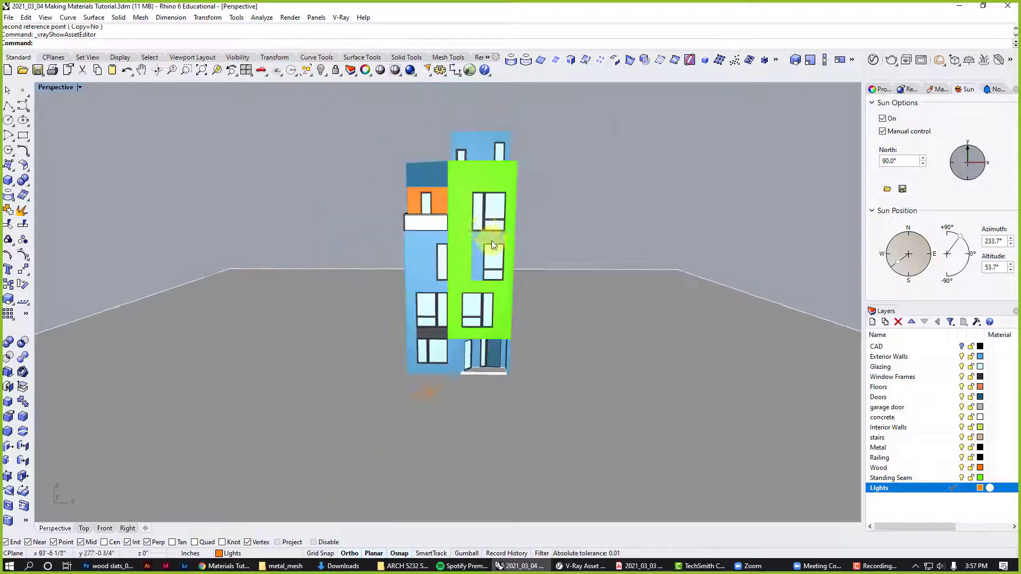
{"action": "scroll", "coordinate": [491, 240], "scroll_direction": "up", "scroll_amount": 5}
{"action": "right_click_drag", "start_coordinate": [462, 228], "coordinate": [486, 198]}
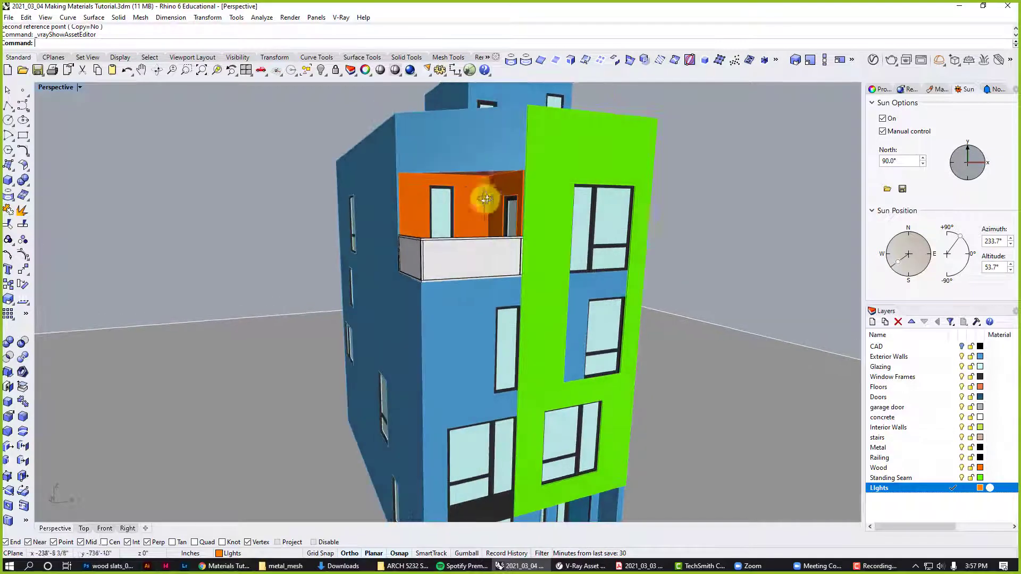
{"action": "scroll", "coordinate": [484, 191], "scroll_direction": "up", "scroll_amount": 2}
{"action": "scroll", "coordinate": [474, 237], "scroll_direction": "down", "scroll_amount": 4}
{"action": "scroll", "coordinate": [474, 227], "scroll_direction": "up", "scroll_amount": 3}
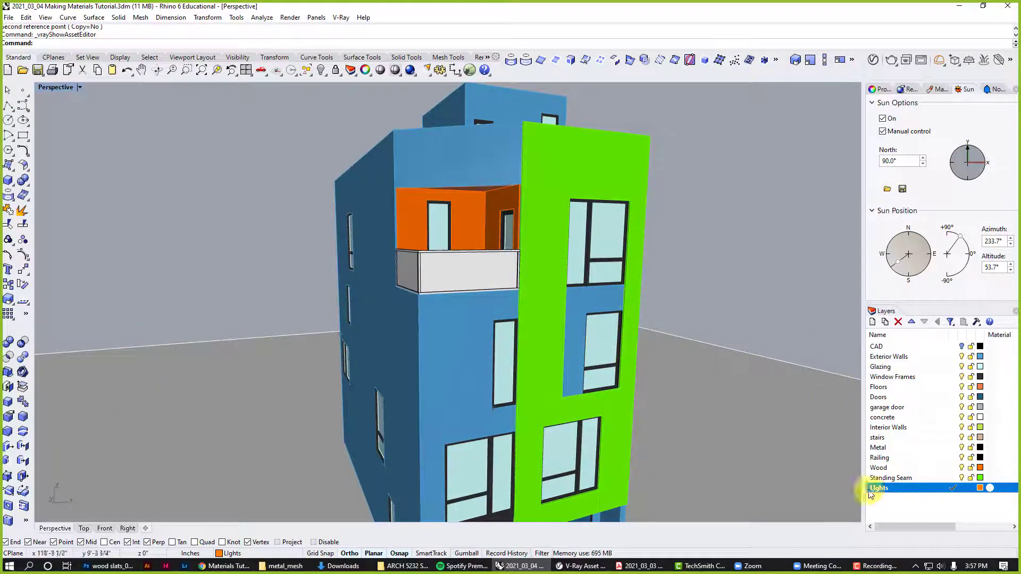
{"action": "left_click", "coordinate": [911, 467]}
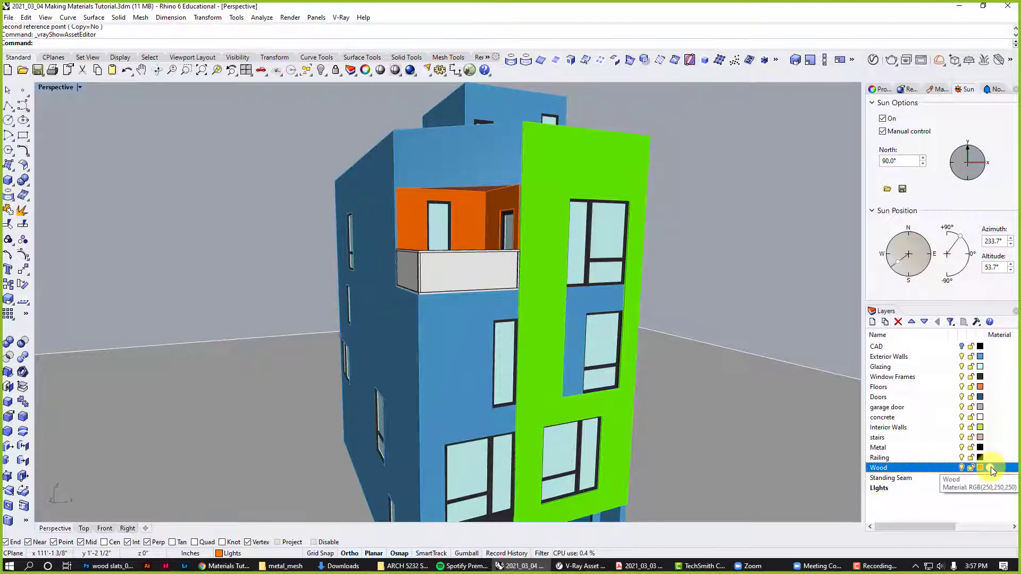
Set the Wood layer's material to the V-Ray for Rhino material /Wood Slats.
{"action": "left_click", "coordinate": [991, 466]}
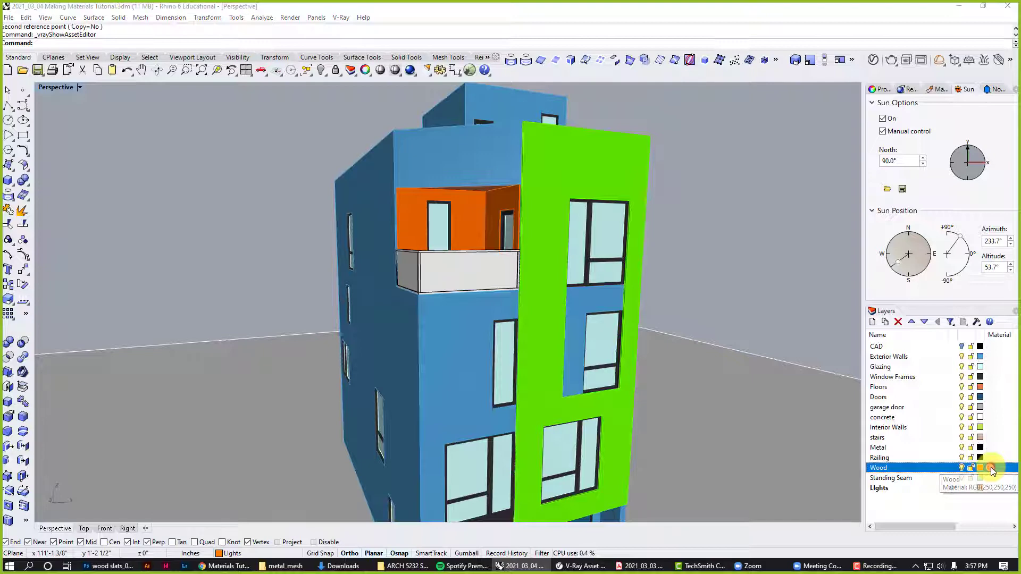
{"action": "left_click", "coordinate": [732, 153]}
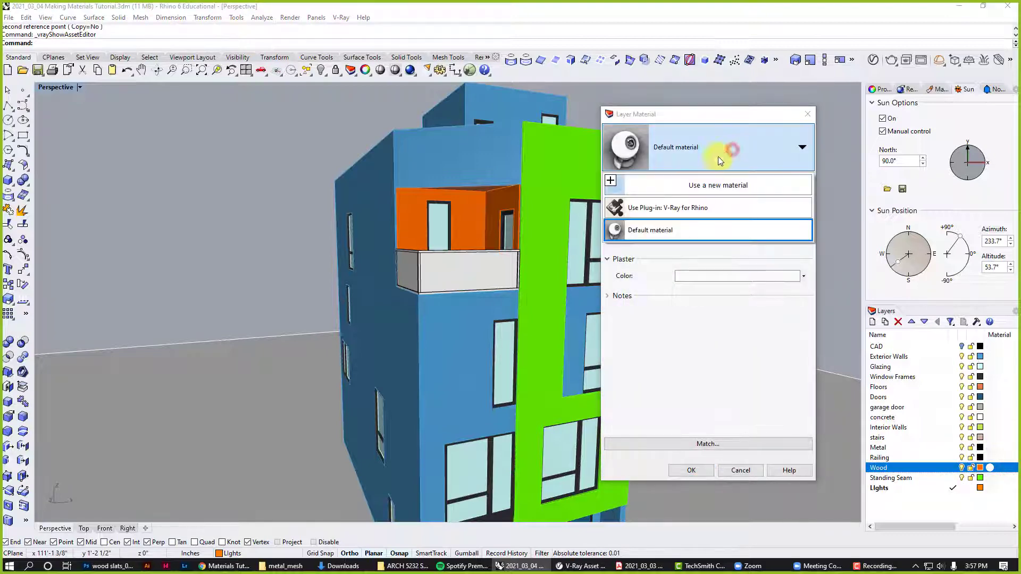
{"action": "left_click", "coordinate": [691, 210]}
{"action": "left_click", "coordinate": [708, 168]}
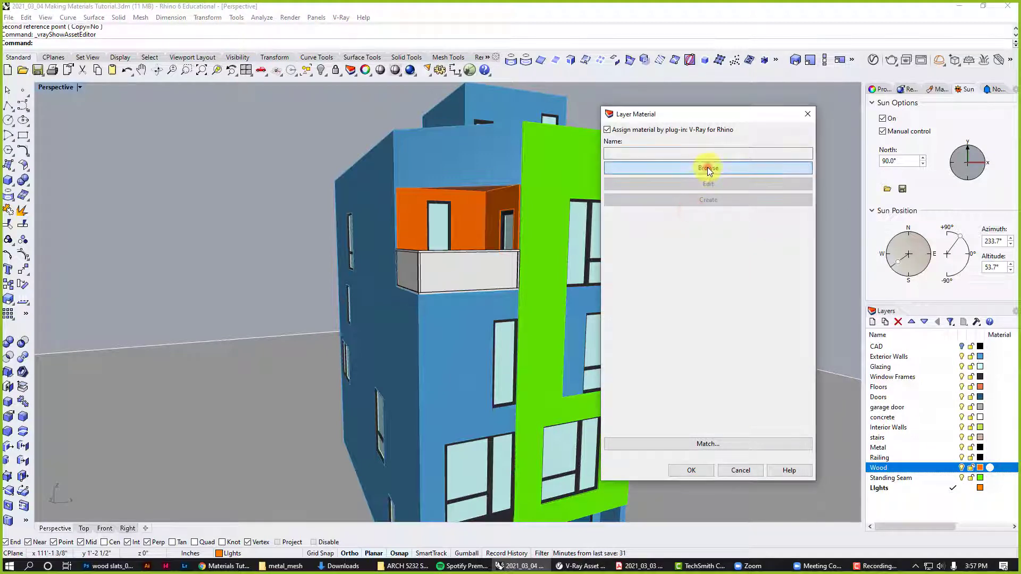
{"action": "left_click", "coordinate": [577, 279]}
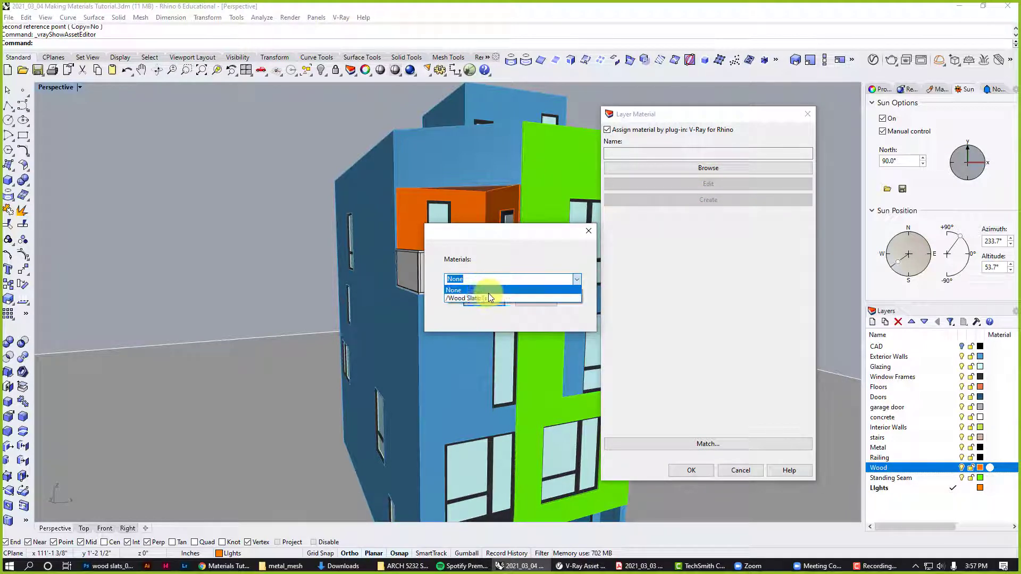
{"action": "left_click", "coordinate": [468, 298]}
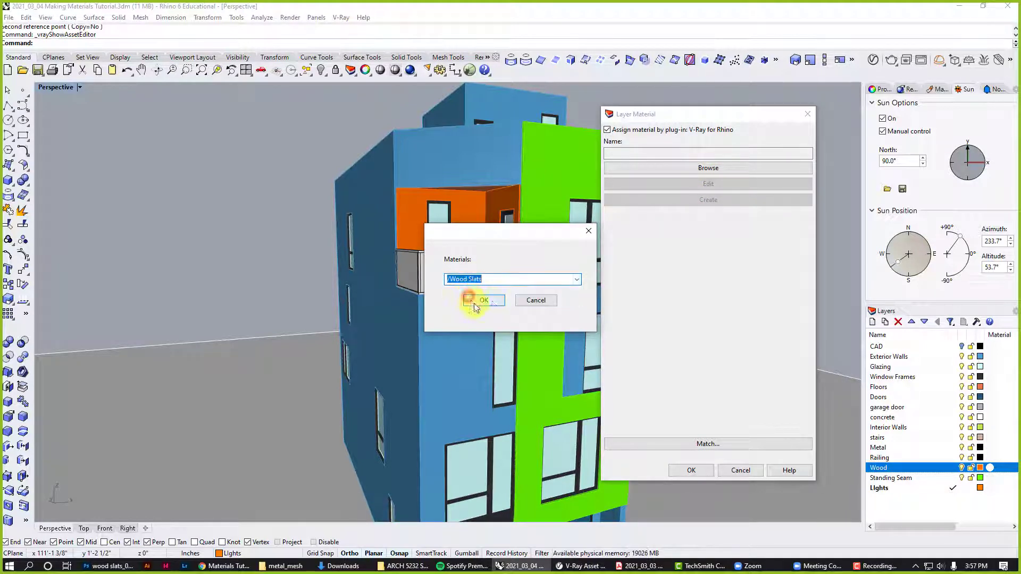
{"action": "left_click", "coordinate": [485, 300]}
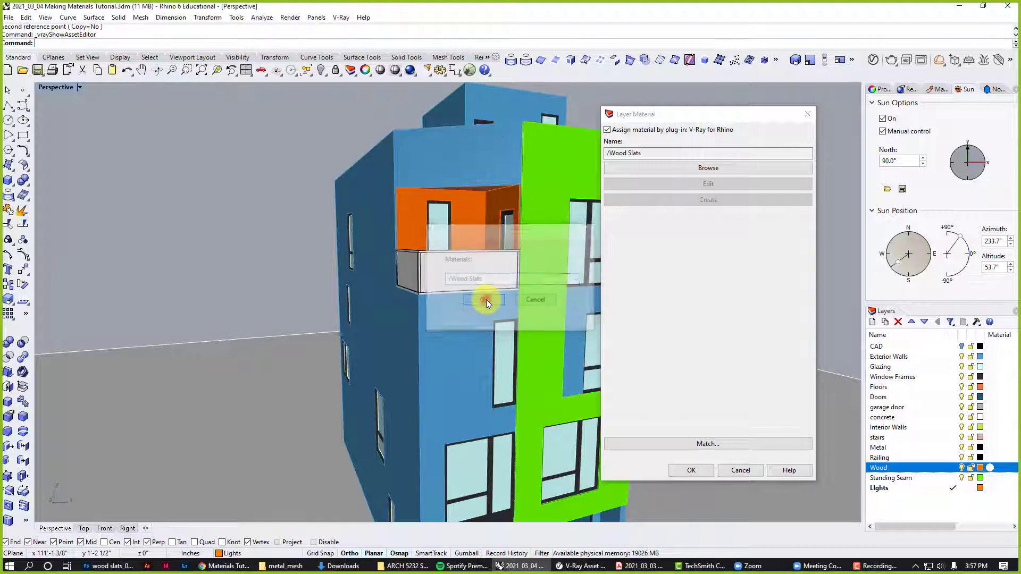
{"action": "left_click", "coordinate": [704, 471]}
{"action": "scroll", "coordinate": [477, 300], "scroll_direction": "down", "scroll_amount": 5}
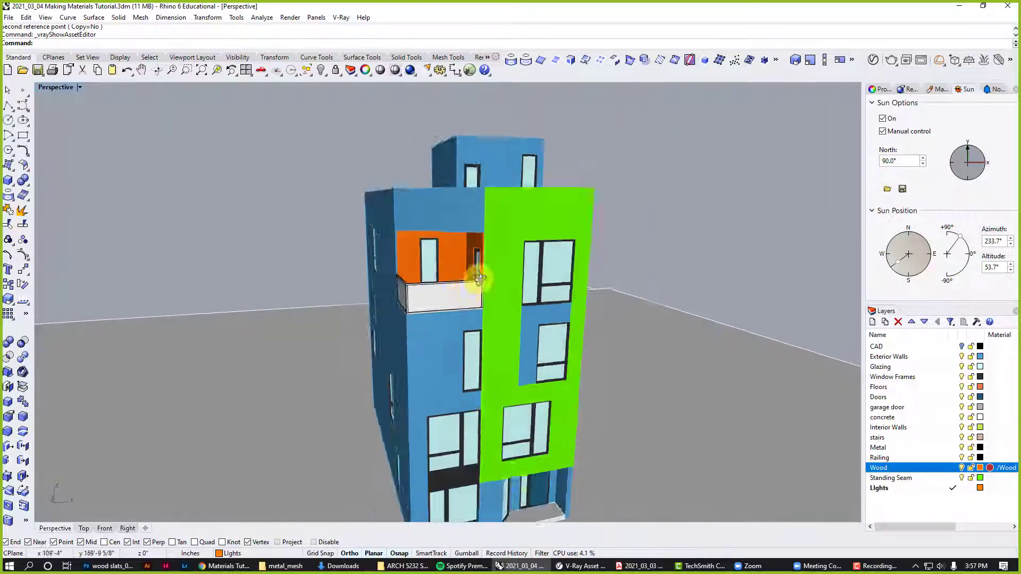
{"action": "key", "text": "ctrl+alt+s"}
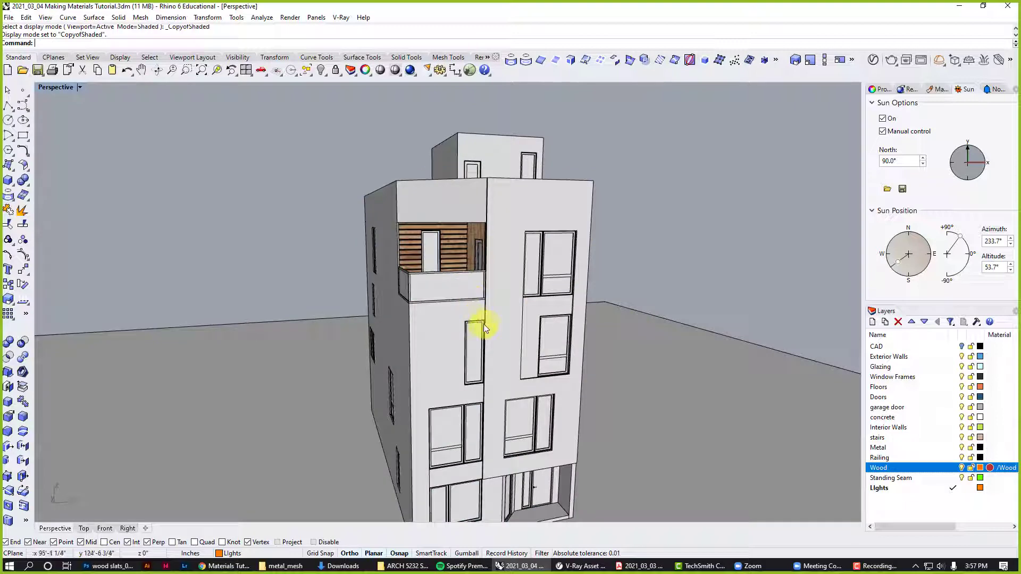
{"action": "right_click_drag", "start_coordinate": [482, 344], "coordinate": [507, 403]}
{"action": "scroll", "coordinate": [435, 246], "scroll_direction": "up", "scroll_amount": 3}
{"action": "scroll", "coordinate": [478, 230], "scroll_direction": "up", "scroll_amount": 5}
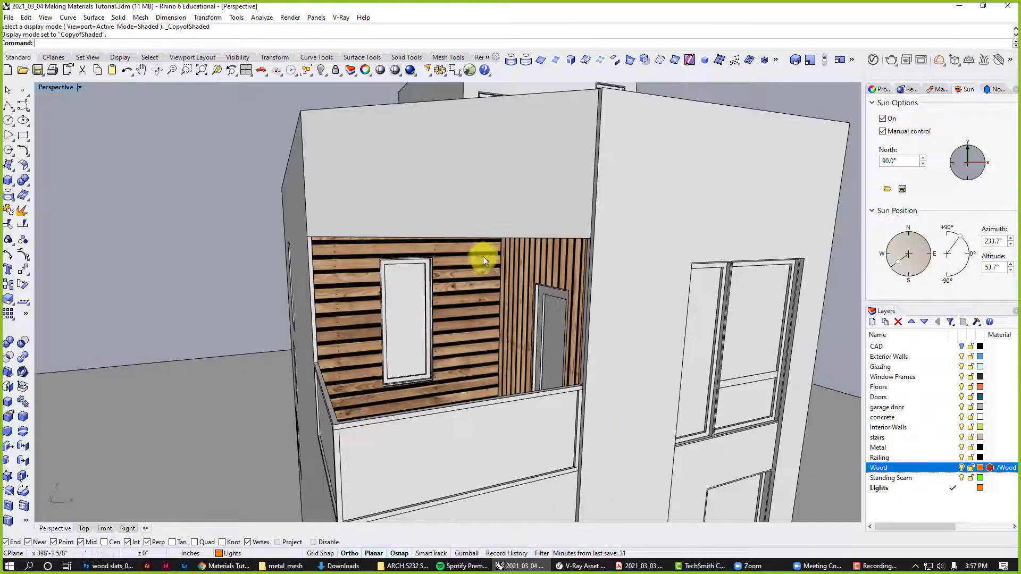
{"action": "scroll", "coordinate": [484, 213], "scroll_direction": "up", "scroll_amount": 3}
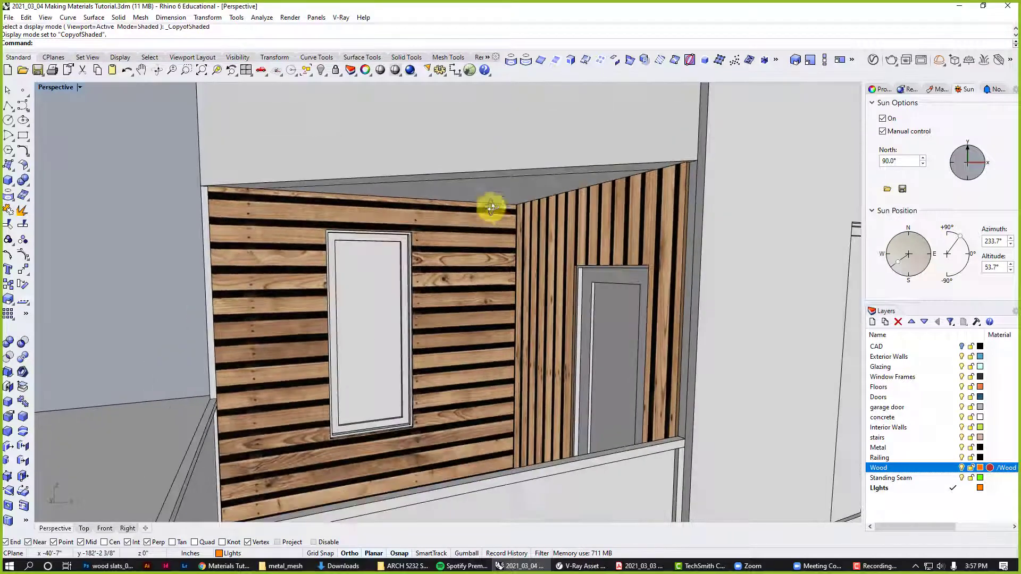
{"action": "scroll", "coordinate": [489, 207], "scroll_direction": "down", "scroll_amount": 4}
{"action": "scroll", "coordinate": [512, 303], "scroll_direction": "up", "scroll_amount": 4}
{"action": "scroll", "coordinate": [475, 251], "scroll_direction": "down", "scroll_amount": 5}
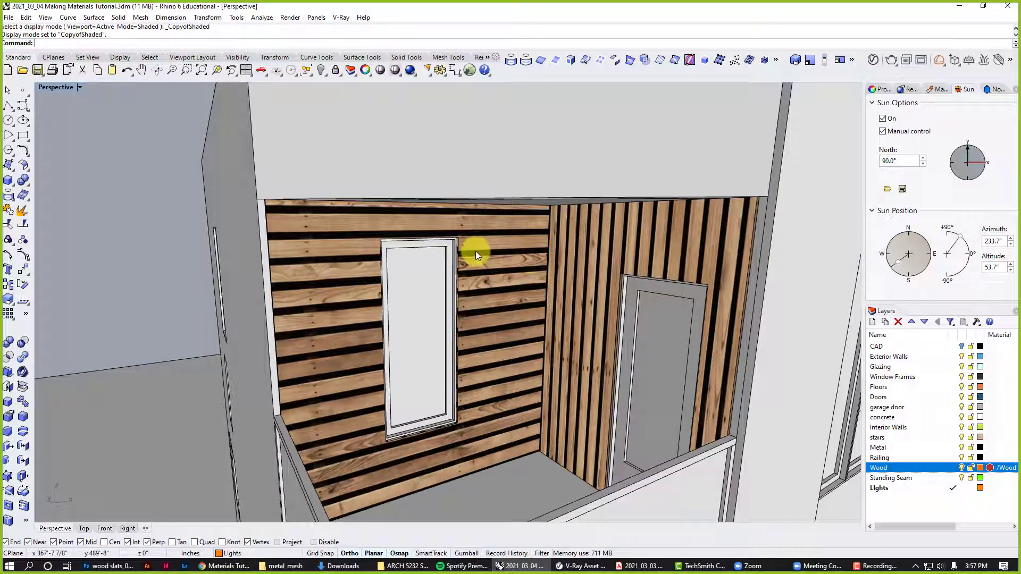
{"action": "scroll", "coordinate": [490, 306], "scroll_direction": "up", "scroll_amount": 2}
{"action": "right_click_drag", "start_coordinate": [489, 307], "coordinate": [467, 417]}
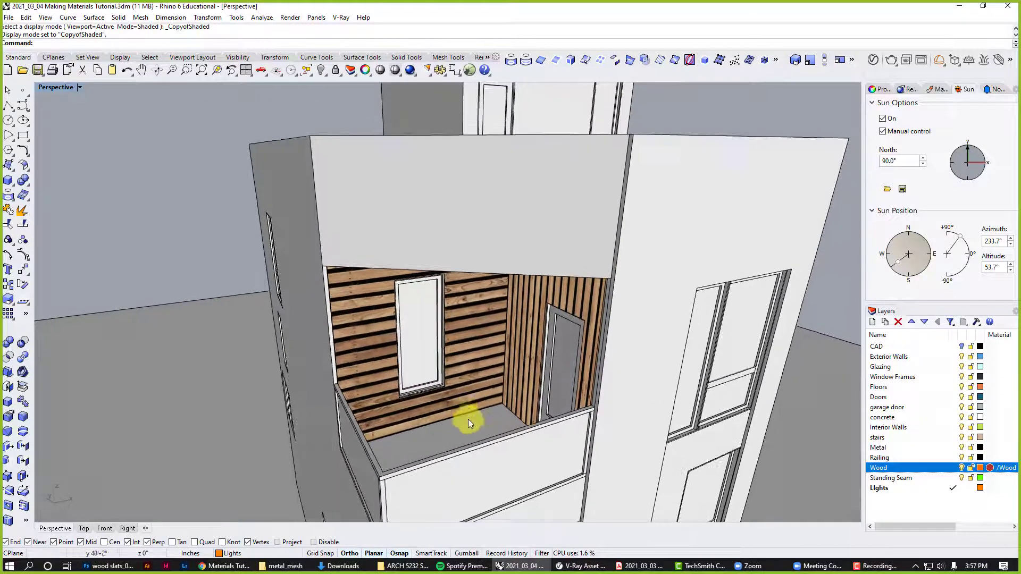
{"action": "scroll", "coordinate": [470, 412], "scroll_direction": "up", "scroll_amount": 5}
{"action": "scroll", "coordinate": [464, 324], "scroll_direction": "down", "scroll_amount": 5}
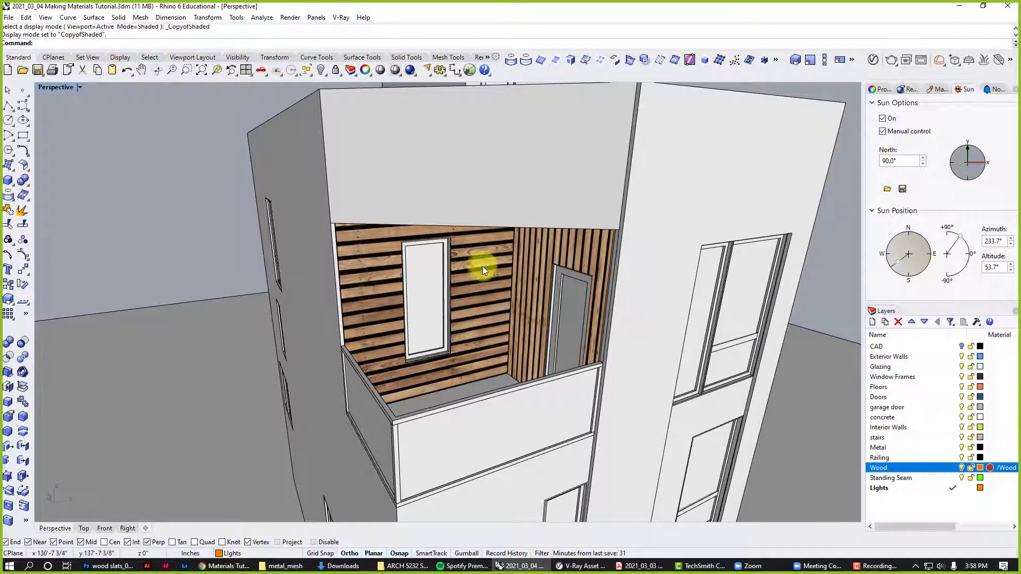
Select the window wall and start Apply Box Mapping from its Texture Mapping properties.
{"action": "left_click", "coordinate": [483, 263]}
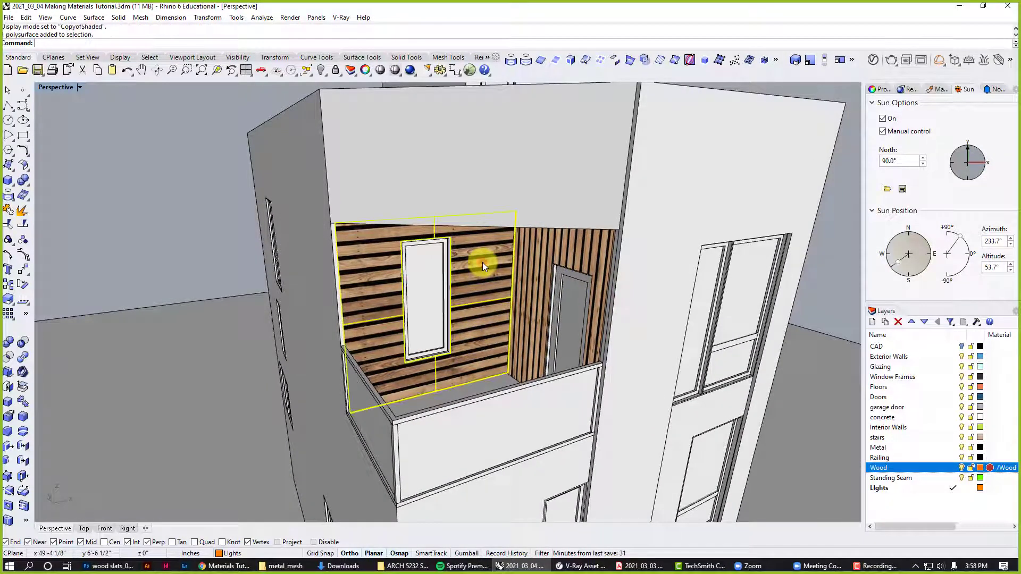
{"action": "left_click", "coordinate": [881, 89]}
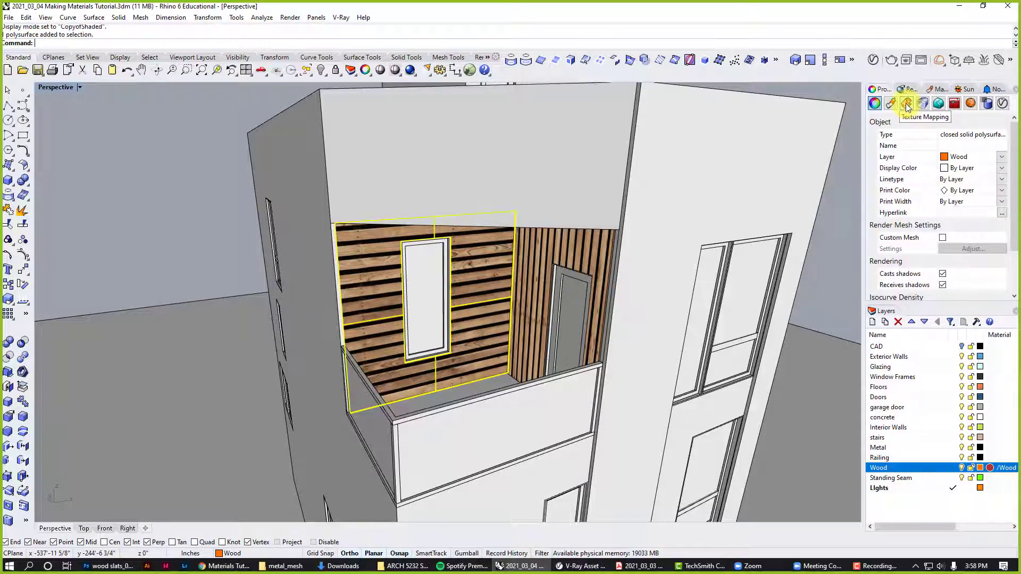
{"action": "left_click", "coordinate": [907, 105]}
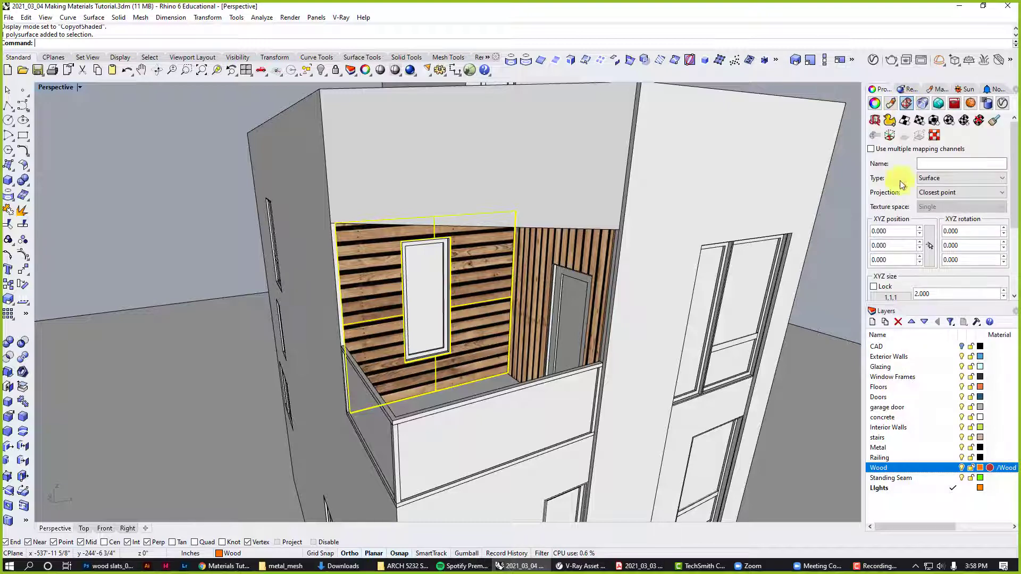
{"action": "left_click", "coordinate": [934, 121]}
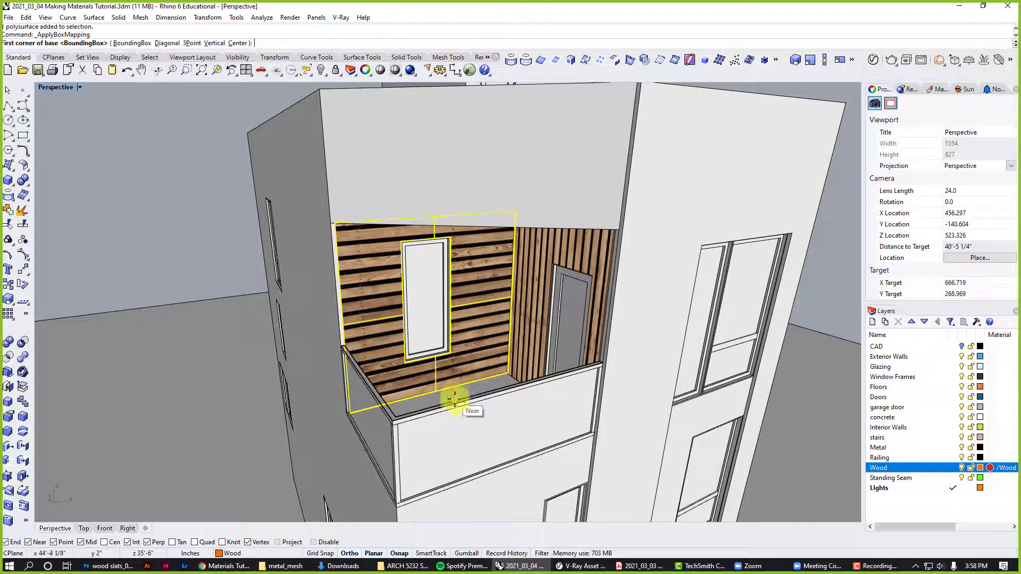
Place the capped mapping box at the wall's bottom edge, 10' long, wide and high.
{"action": "scroll", "coordinate": [415, 404], "scroll_direction": "down", "scroll_amount": 5}
{"action": "right_click_drag", "start_coordinate": [421, 433], "coordinate": [392, 406]}
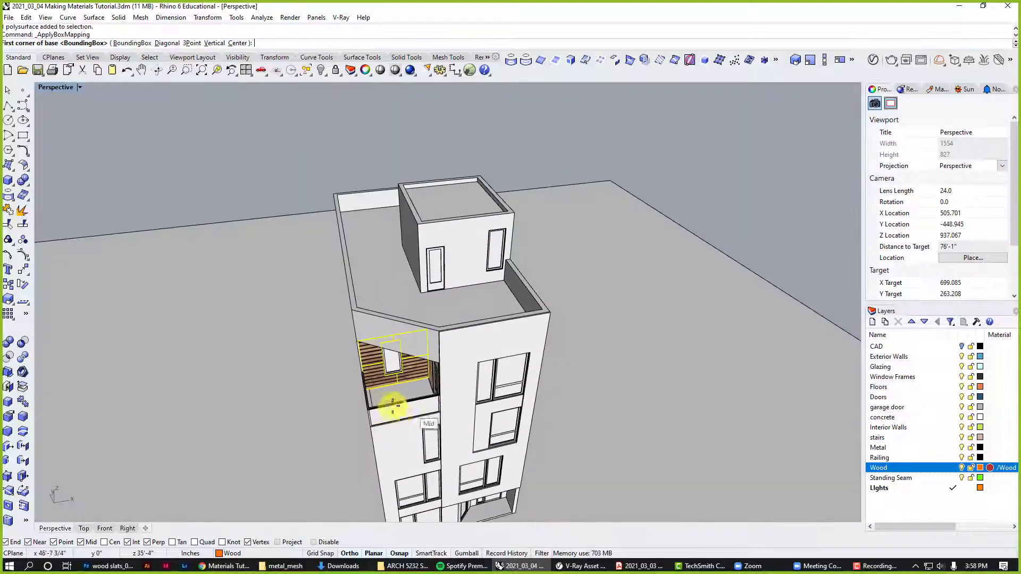
{"action": "scroll", "coordinate": [436, 352], "scroll_direction": "up", "scroll_amount": 5}
{"action": "scroll", "coordinate": [436, 351], "scroll_direction": "up", "scroll_amount": 4}
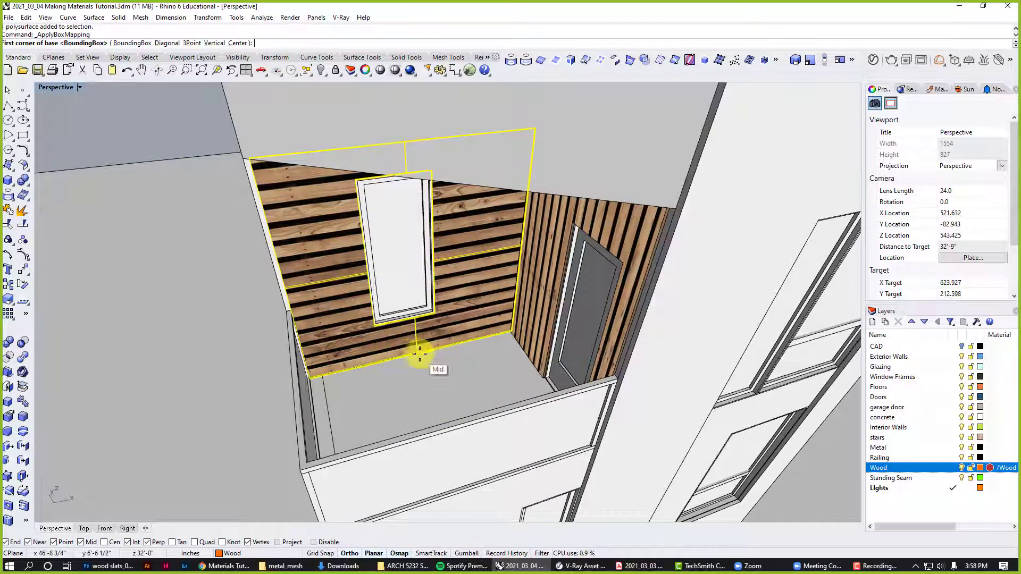
{"action": "right_click_drag", "start_coordinate": [450, 373], "coordinate": [472, 381]}
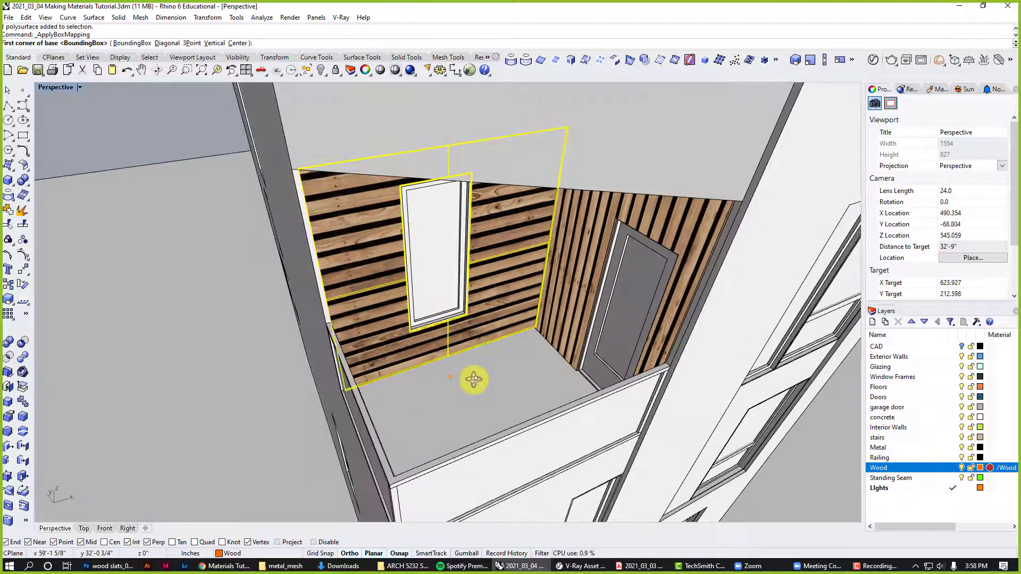
{"action": "left_click", "coordinate": [499, 347]}
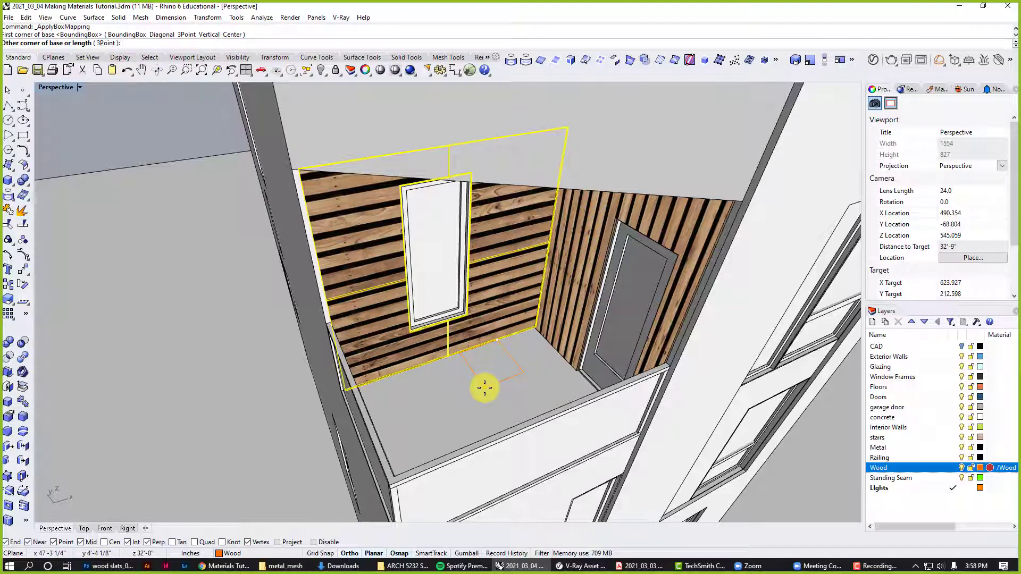
{"action": "type", "text": "10'"}
{"action": "key", "text": "Return"}
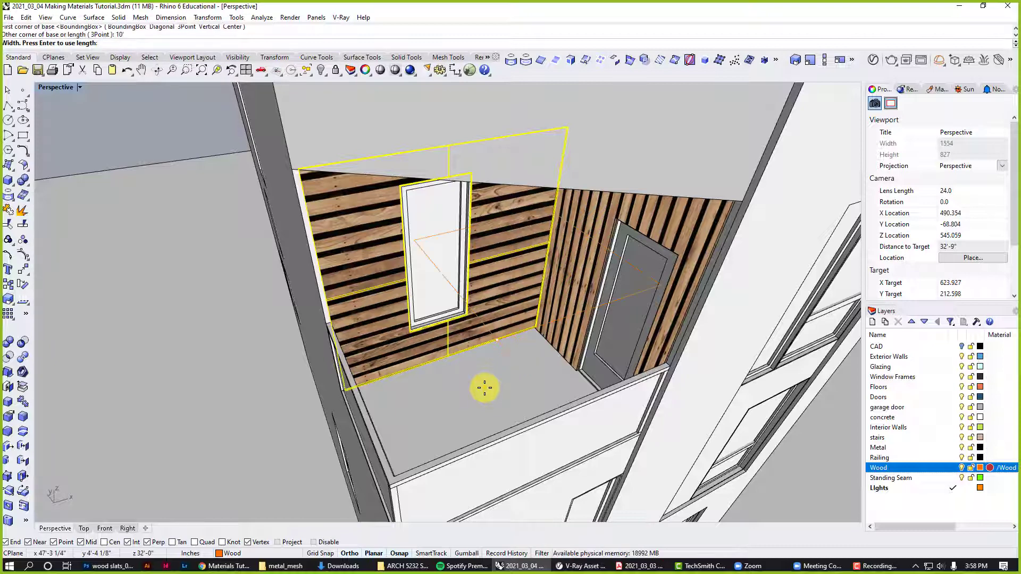
{"action": "key", "text": "Return"}
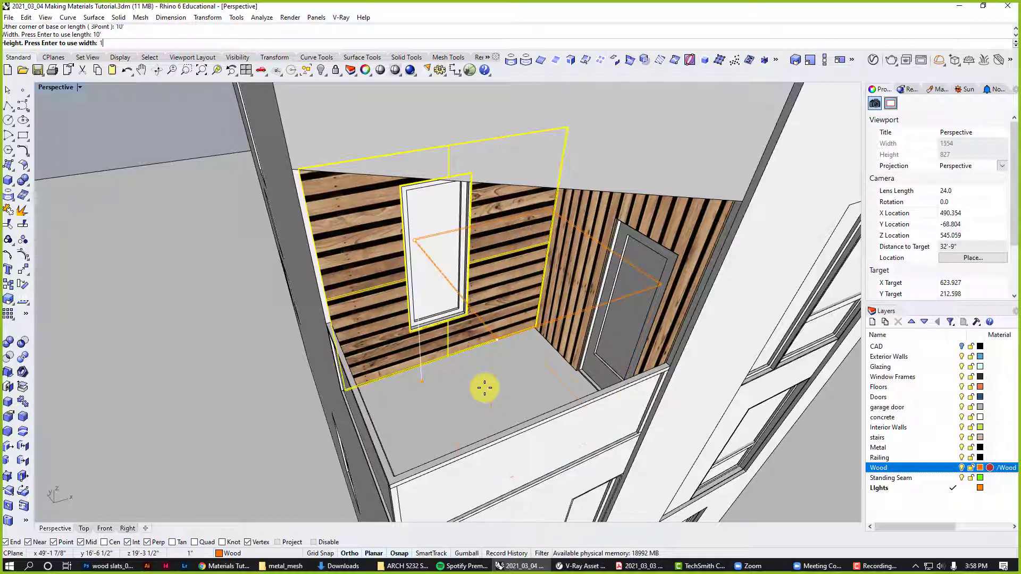
{"action": "key", "text": "Return"}
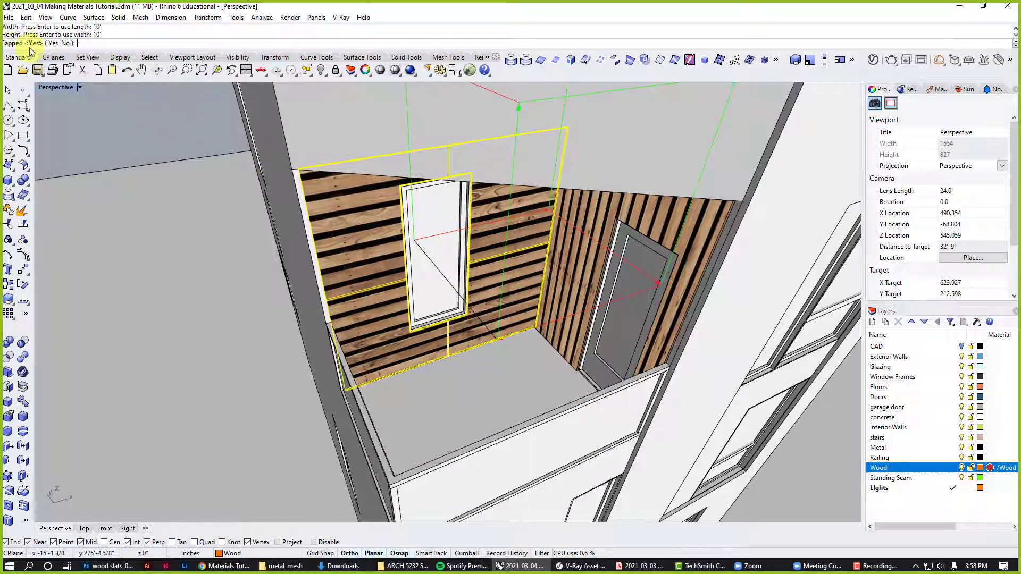
{"action": "key", "text": "Return"}
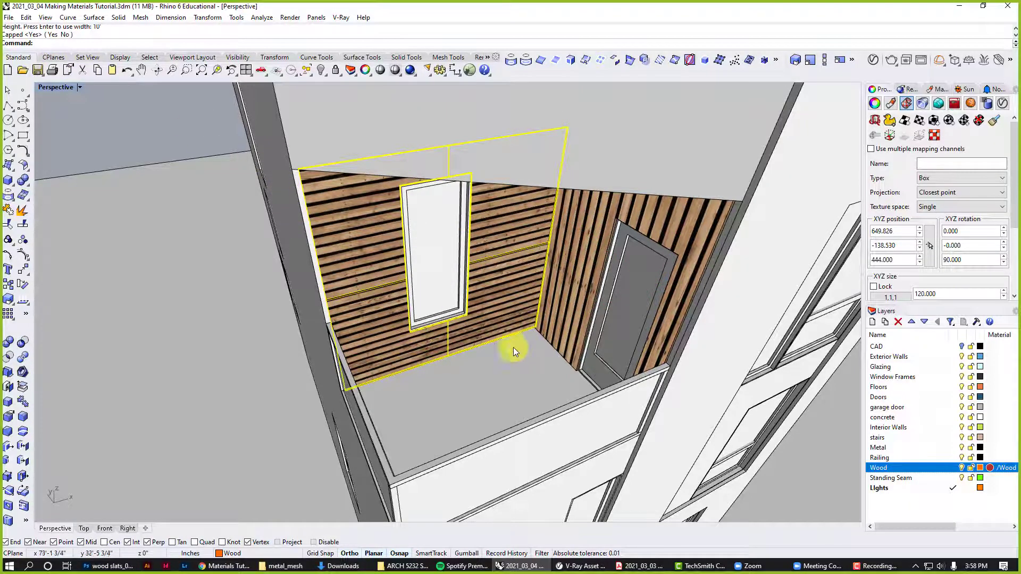
Orbit around the newly mapped slatted wall, then start the Distance command.
{"action": "right_click_drag", "start_coordinate": [512, 346], "coordinate": [458, 293]}
{"action": "scroll", "coordinate": [448, 233], "scroll_direction": "up", "scroll_amount": 4}
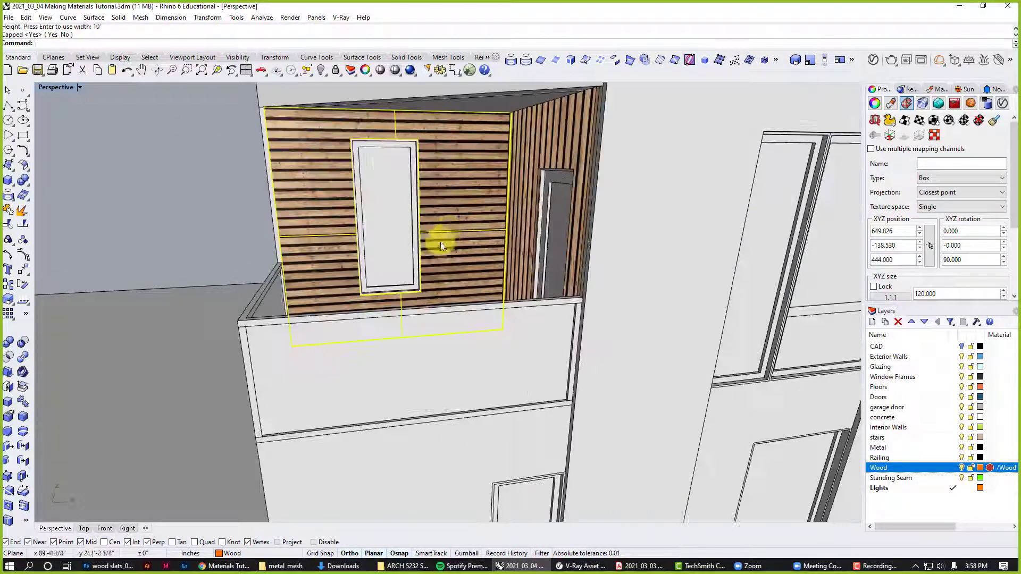
{"action": "scroll", "coordinate": [441, 246], "scroll_direction": "down", "scroll_amount": 3}
{"action": "right_click_drag", "start_coordinate": [399, 267], "coordinate": [392, 361]}
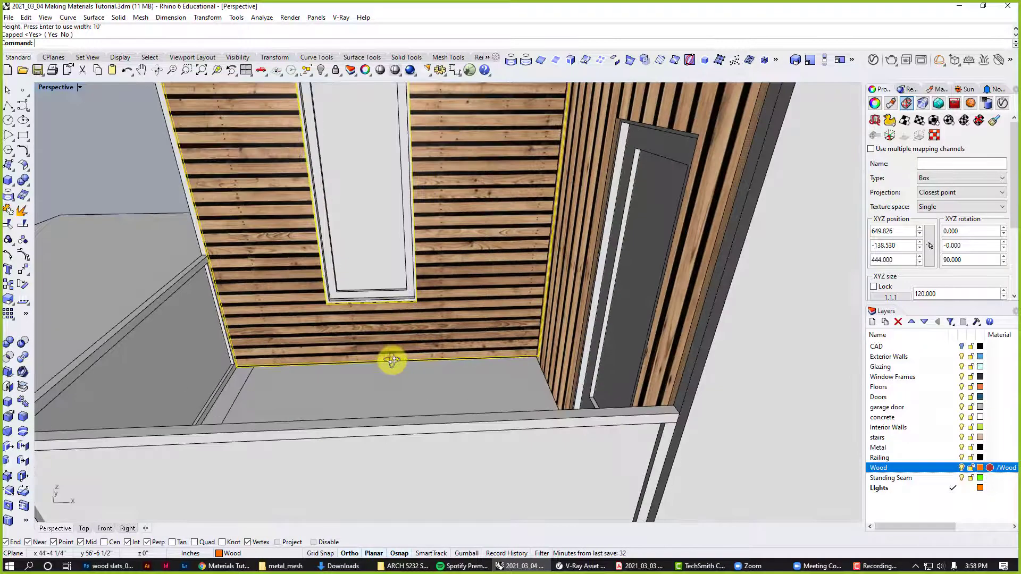
{"action": "scroll", "coordinate": [257, 375], "scroll_direction": "up", "scroll_amount": 3}
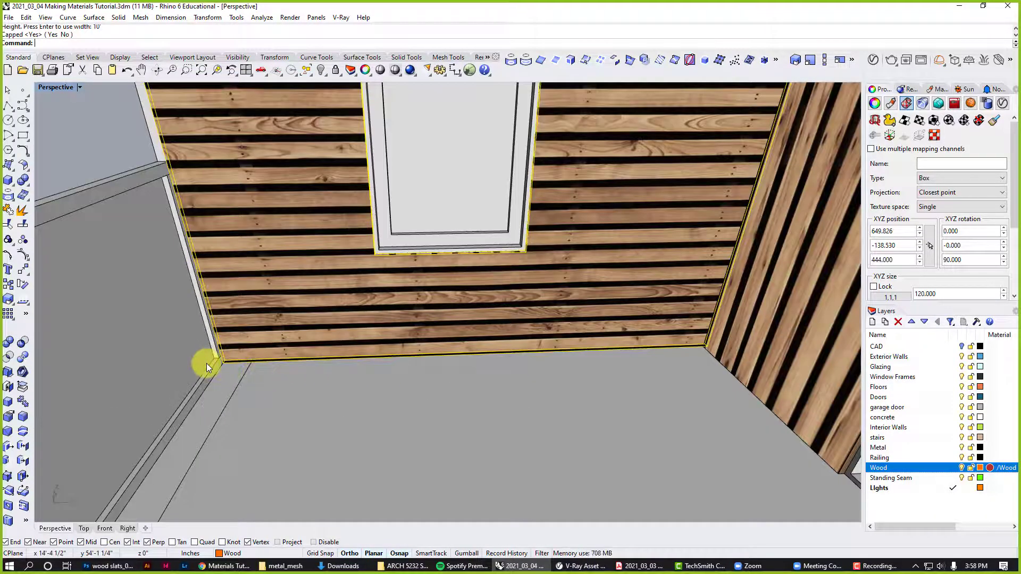
{"action": "type", "text": "d"}
{"action": "key", "text": "Return"}
Measure between two points at the slatted wall's bottom corner, reading 2 7/8".
{"action": "left_click", "coordinate": [221, 371]}
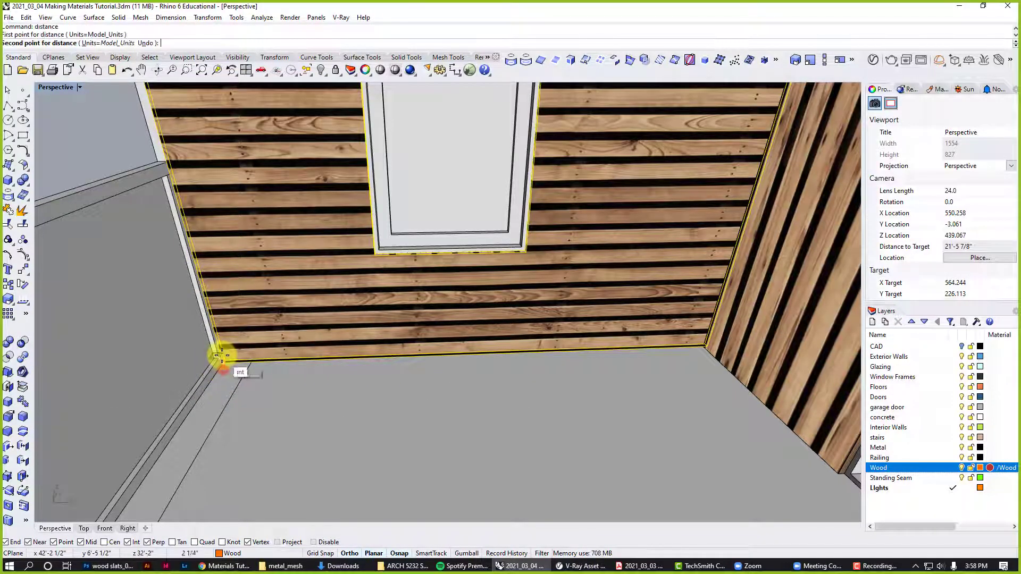
{"action": "scroll", "coordinate": [218, 359], "scroll_direction": "up", "scroll_amount": 2}
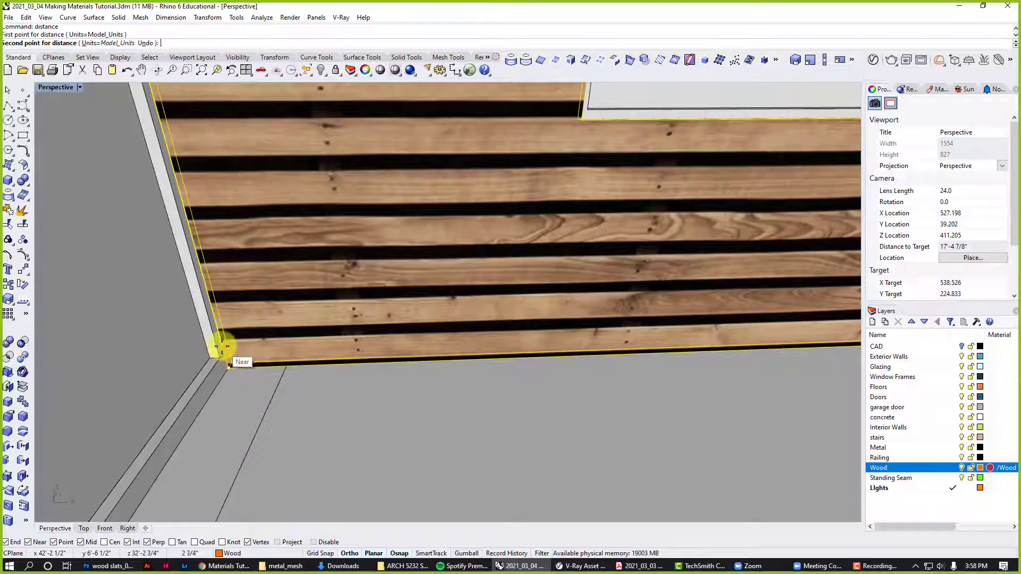
{"action": "left_click", "coordinate": [209, 304]}
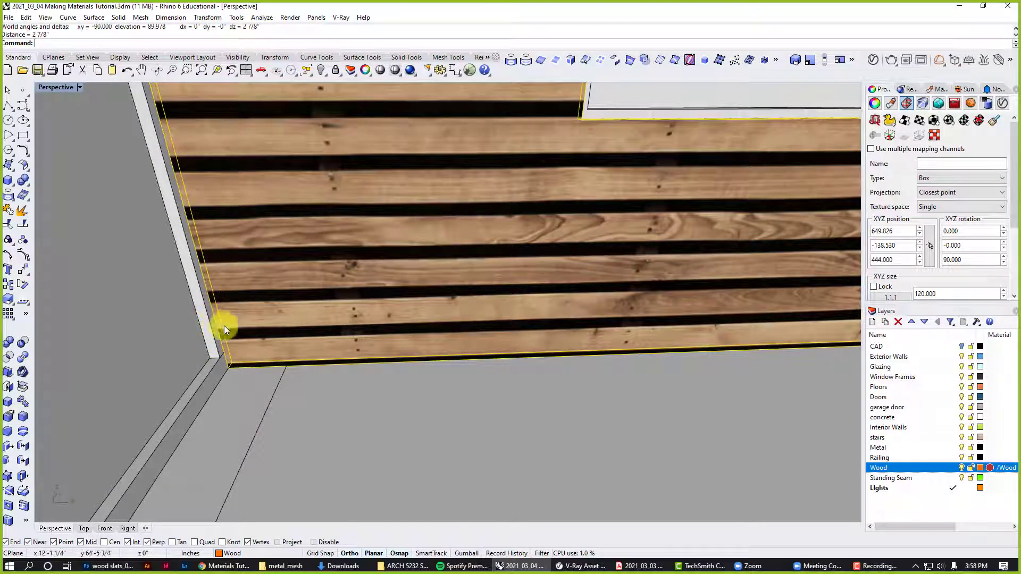
{"action": "scroll", "coordinate": [405, 395], "scroll_direction": "down", "scroll_amount": 10}
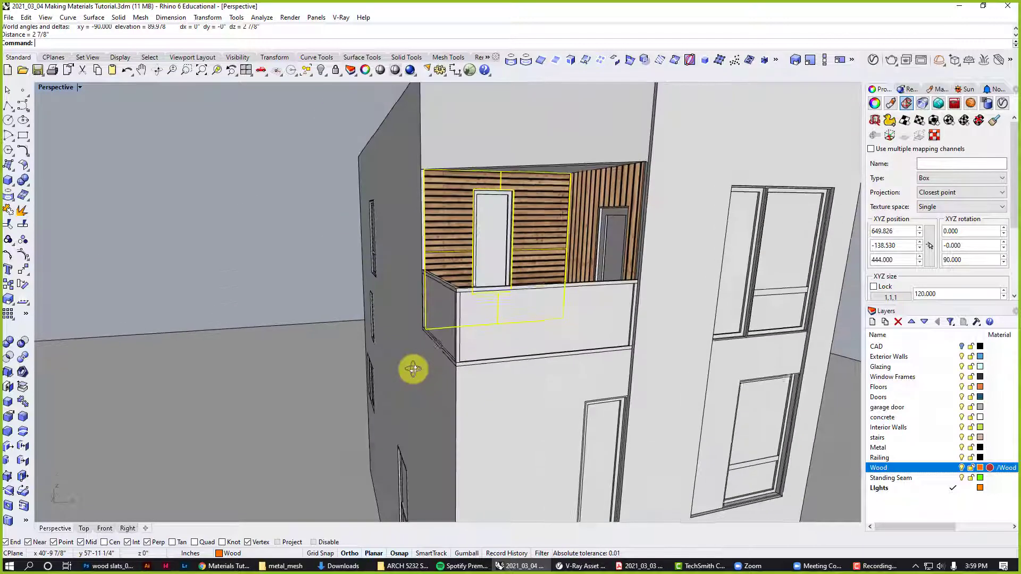
{"action": "scroll", "coordinate": [413, 369], "scroll_direction": "up", "scroll_amount": 10}
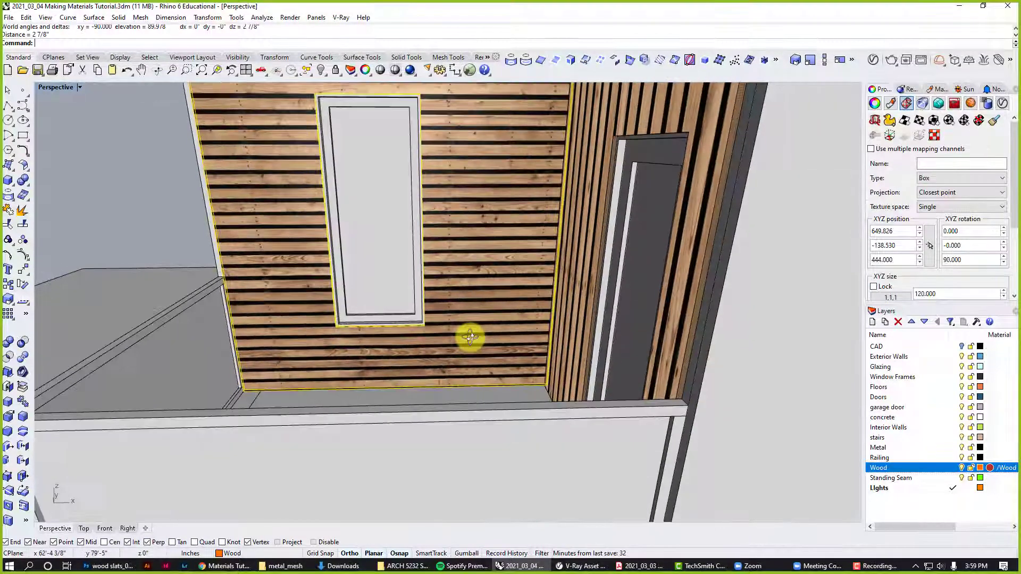
{"action": "scroll", "coordinate": [470, 337], "scroll_direction": "down", "scroll_amount": 10}
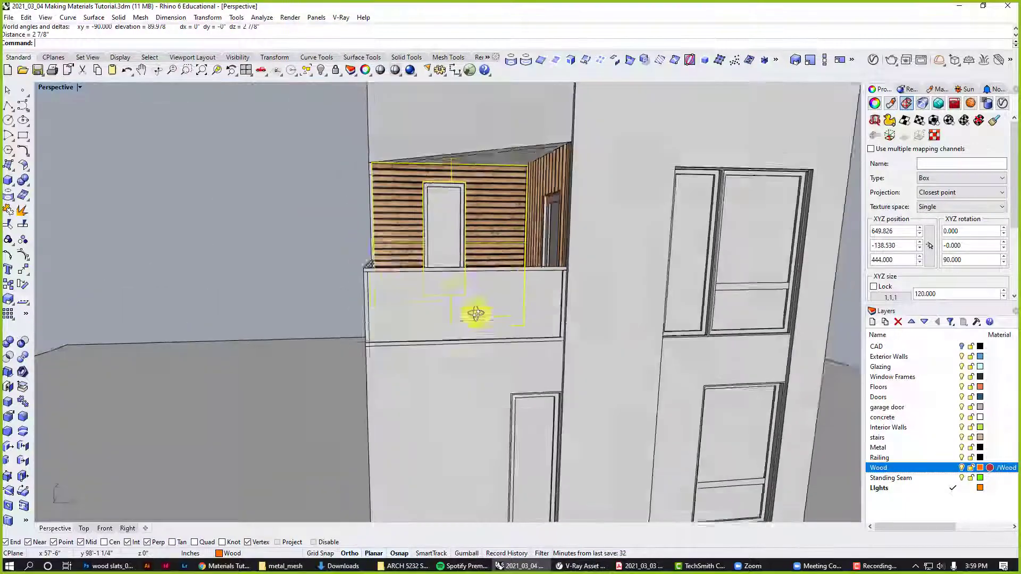
{"action": "scroll", "coordinate": [461, 311], "scroll_direction": "up", "scroll_amount": 10}
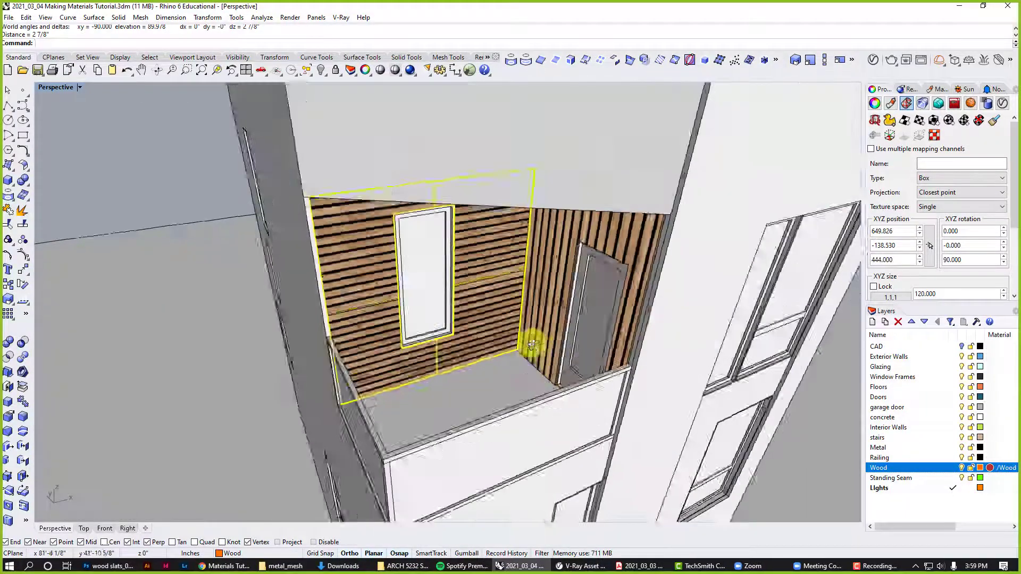
{"action": "scroll", "coordinate": [542, 277], "scroll_direction": "down", "scroll_amount": 8}
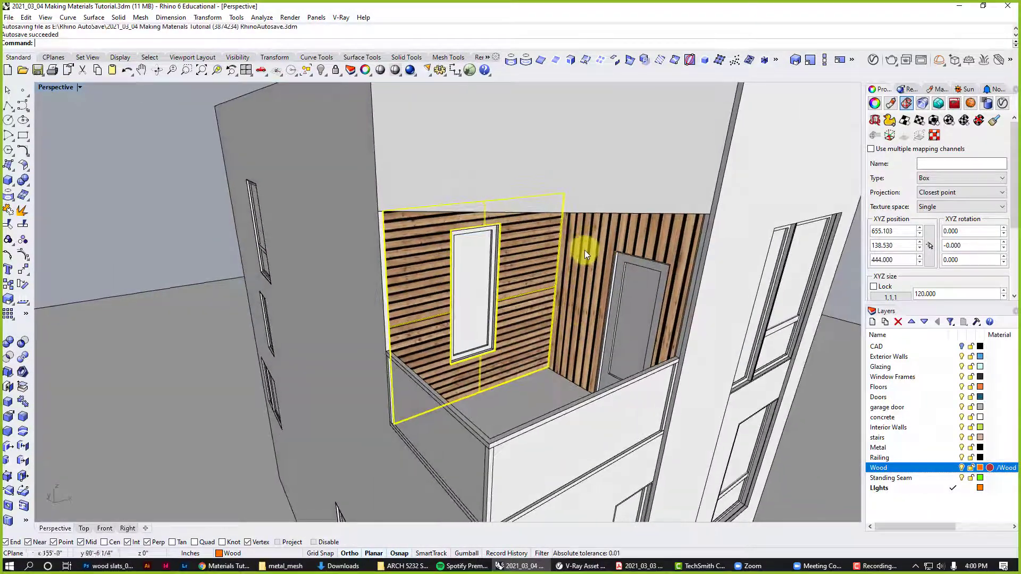
Match the right wall's texture mapping to the left window wall's box mapping.
{"action": "scroll", "coordinate": [585, 250], "scroll_direction": "up", "scroll_amount": 10}
{"action": "left_click", "coordinate": [593, 157]}
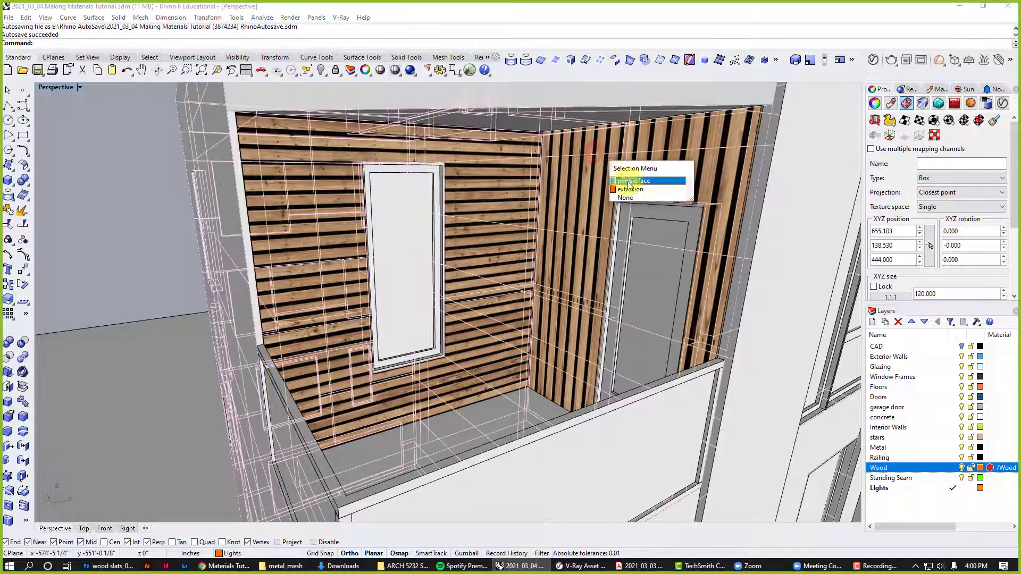
{"action": "left_click", "coordinate": [630, 189]}
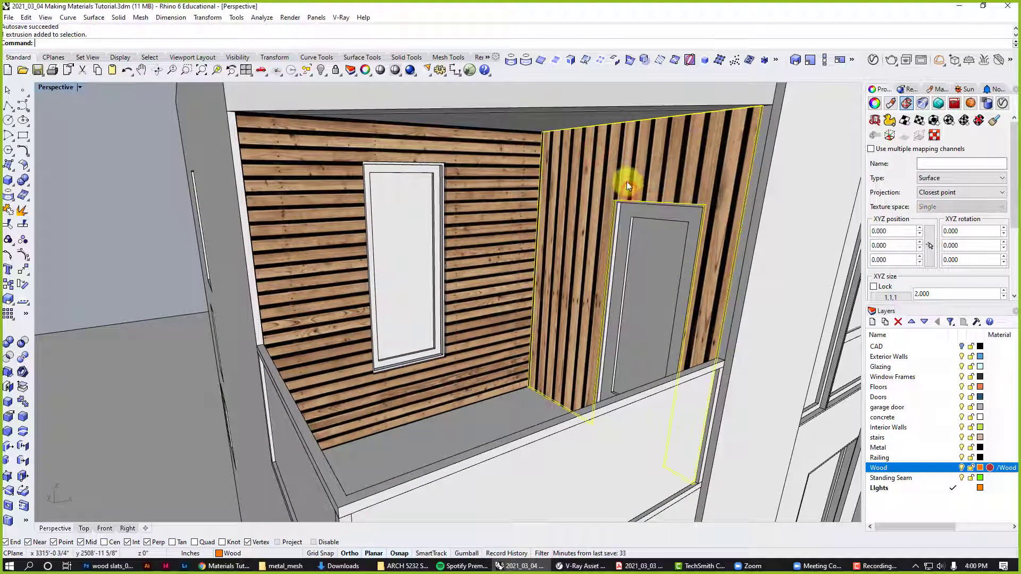
{"action": "left_click", "coordinate": [994, 121]}
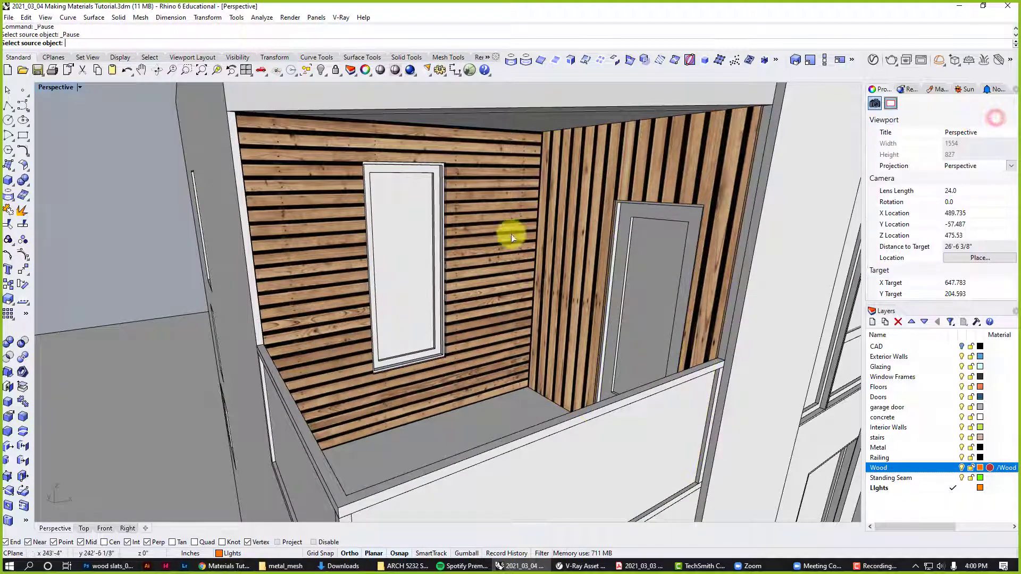
{"action": "left_click", "coordinate": [503, 221]}
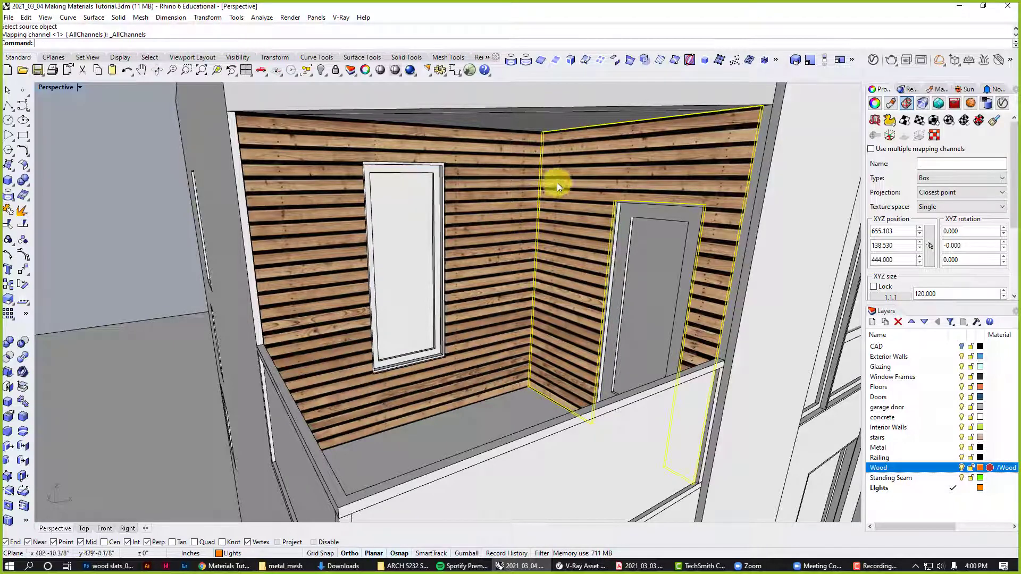
{"action": "scroll", "coordinate": [541, 162], "scroll_direction": "down", "scroll_amount": 3}
{"action": "key", "text": "Escape"}
Orbit and zoom to check both balcony walls now show horizontal slats.
{"action": "scroll", "coordinate": [578, 149], "scroll_direction": "down", "scroll_amount": 5}
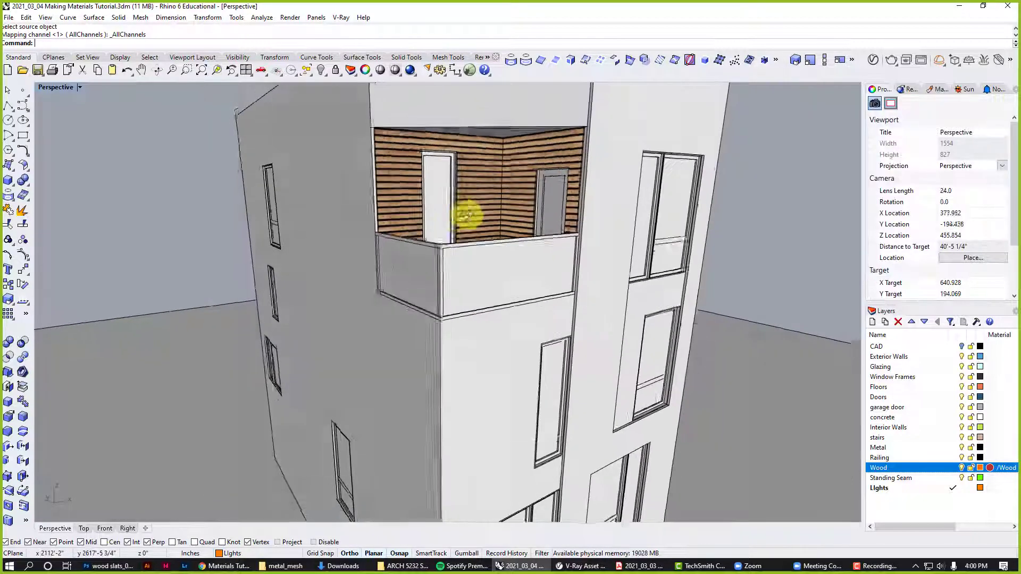
{"action": "scroll", "coordinate": [476, 136], "scroll_direction": "down", "scroll_amount": 5}
{"action": "right_click_drag", "start_coordinate": [455, 193], "coordinate": [346, 198]}
{"action": "scroll", "coordinate": [372, 225], "scroll_direction": "up", "scroll_amount": 5}
{"action": "right_click_drag", "start_coordinate": [447, 257], "coordinate": [444, 296]}
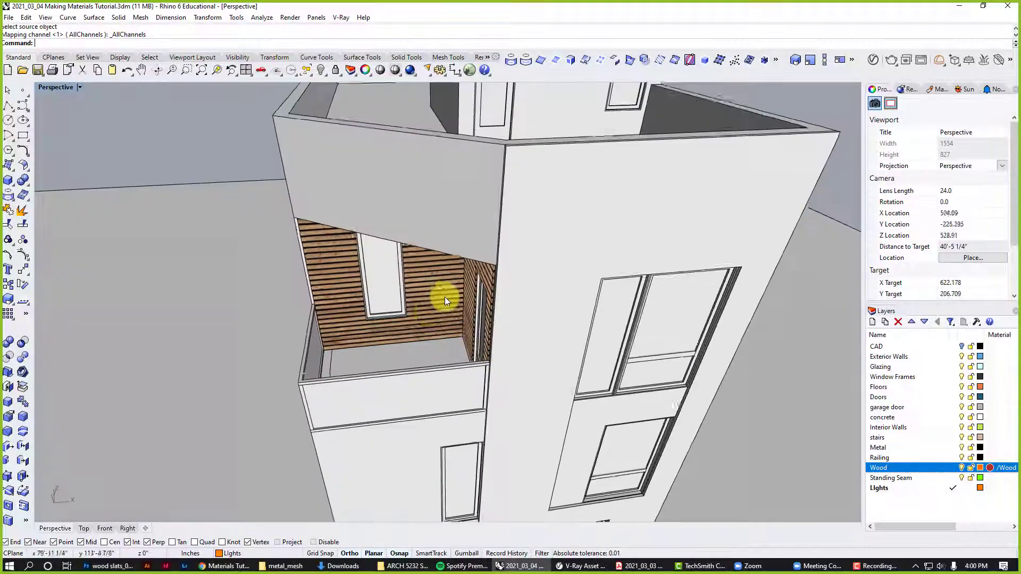
{"action": "scroll", "coordinate": [438, 350], "scroll_direction": "up", "scroll_amount": 3}
{"action": "scroll", "coordinate": [438, 349], "scroll_direction": "down", "scroll_amount": 2}
Select the left balcony wall polysurface and display its box mapping gizmo.
{"action": "left_click", "coordinate": [461, 307]}
{"action": "left_click", "coordinate": [474, 330]}
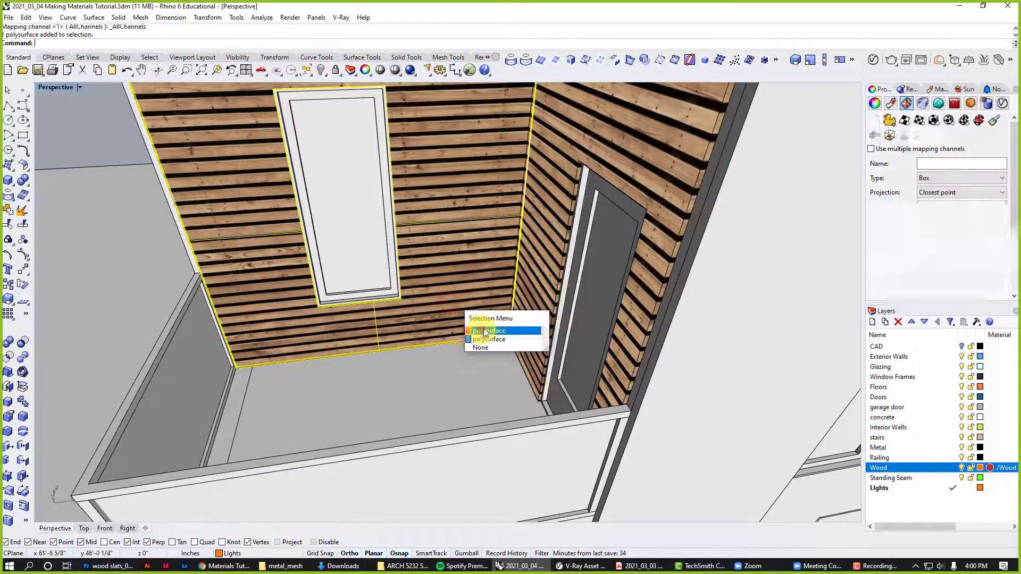
{"action": "right_click_drag", "start_coordinate": [474, 330], "coordinate": [472, 274]}
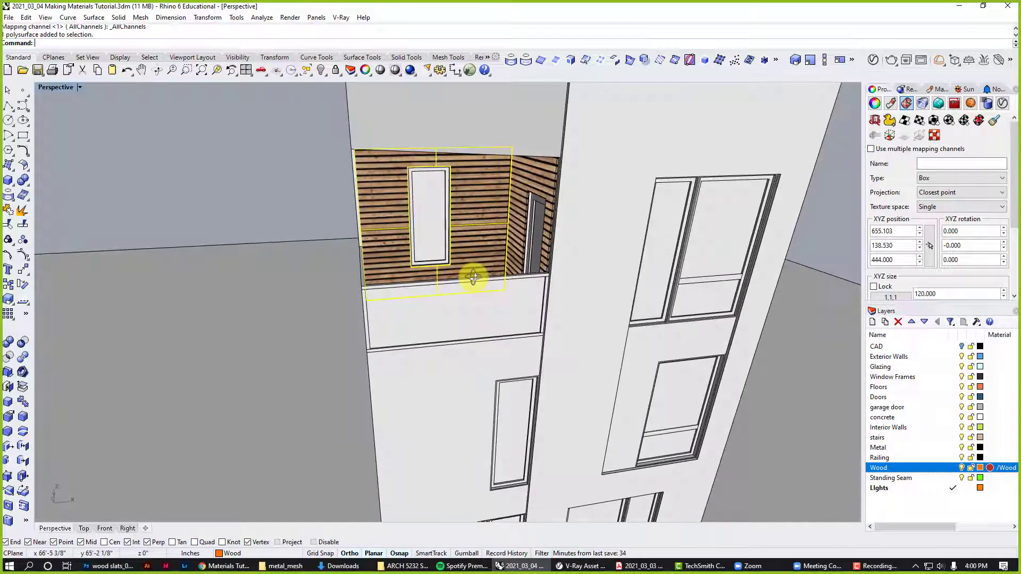
{"action": "left_click", "coordinate": [892, 137]}
Move the mapping box to the left of the building.
{"action": "right_click_drag", "start_coordinate": [529, 250], "coordinate": [566, 178]}
{"action": "scroll", "coordinate": [551, 255], "scroll_direction": "up", "scroll_amount": 5}
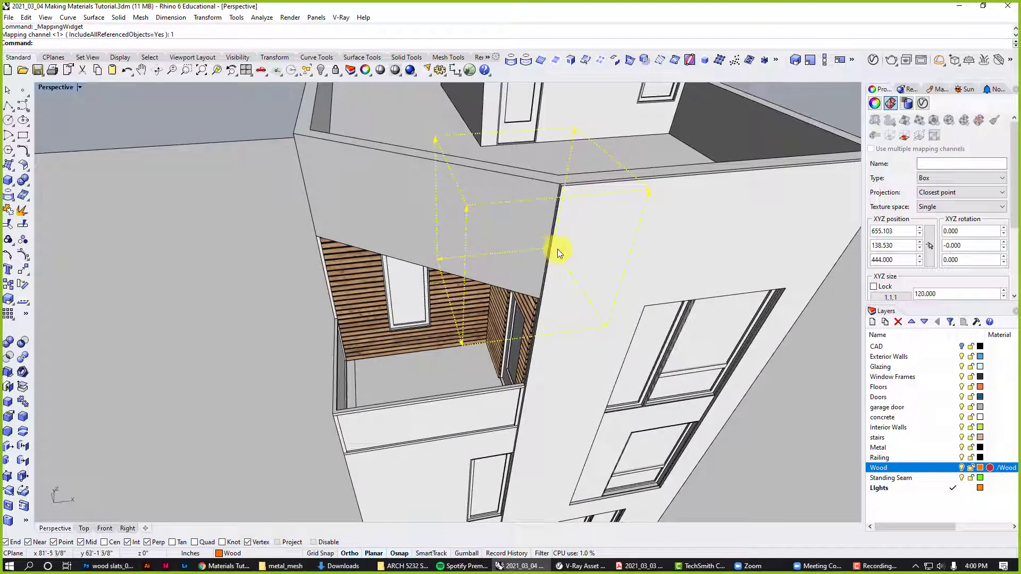
{"action": "left_click_drag", "start_coordinate": [456, 365], "coordinate": [149, 387]}
{"action": "scroll", "coordinate": [375, 319], "scroll_direction": "down", "scroll_amount": 5}
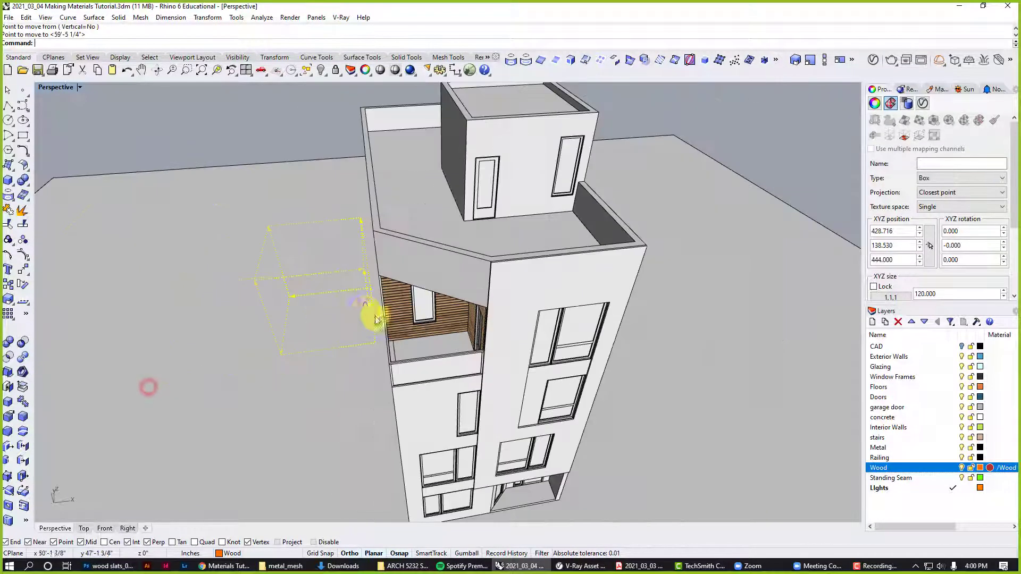
{"action": "scroll", "coordinate": [376, 319], "scroll_direction": "up", "scroll_amount": 8}
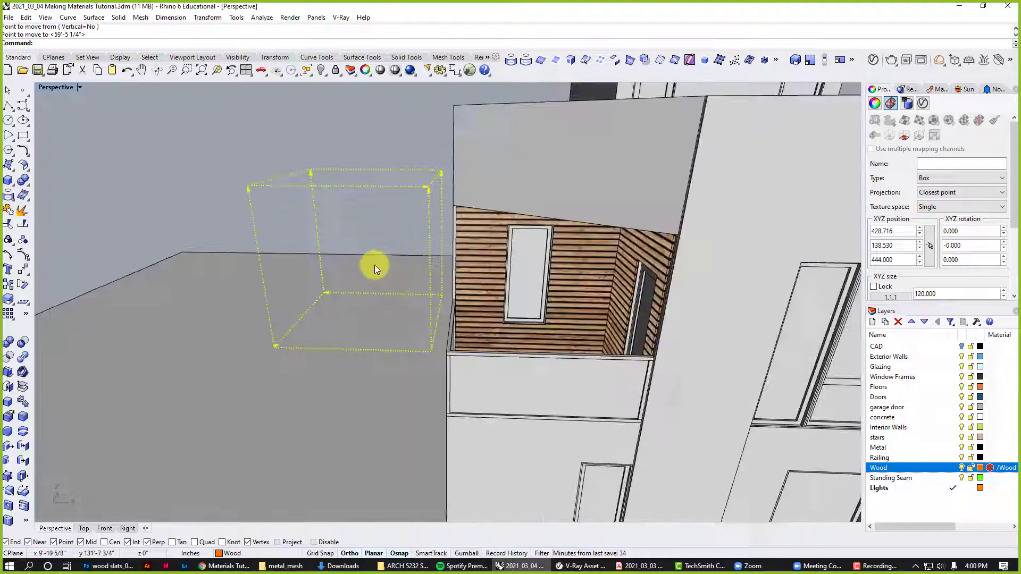
{"action": "right_click_drag", "start_coordinate": [374, 264], "coordinate": [427, 229]}
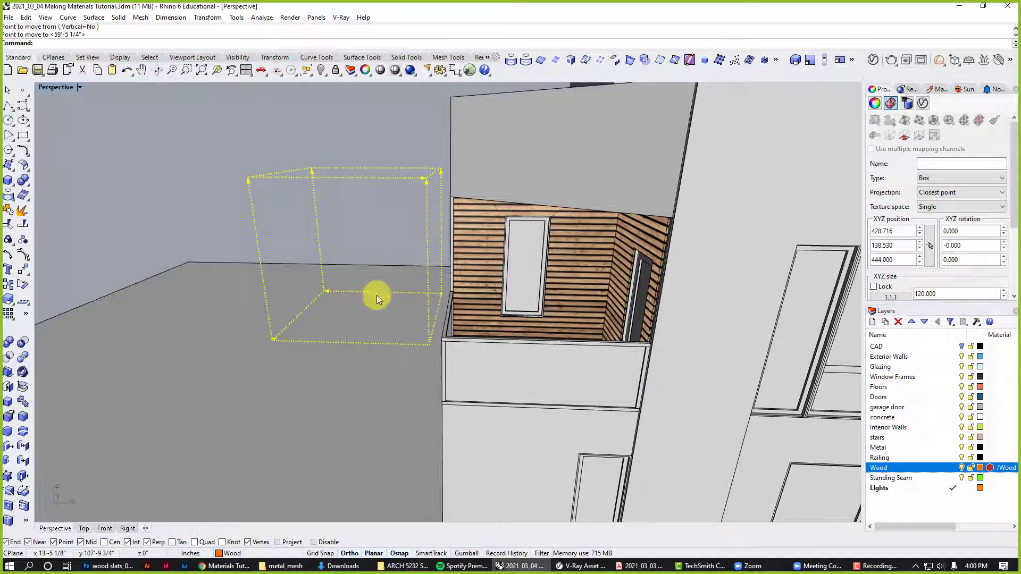
{"action": "right_click_drag", "start_coordinate": [377, 294], "coordinate": [387, 272]}
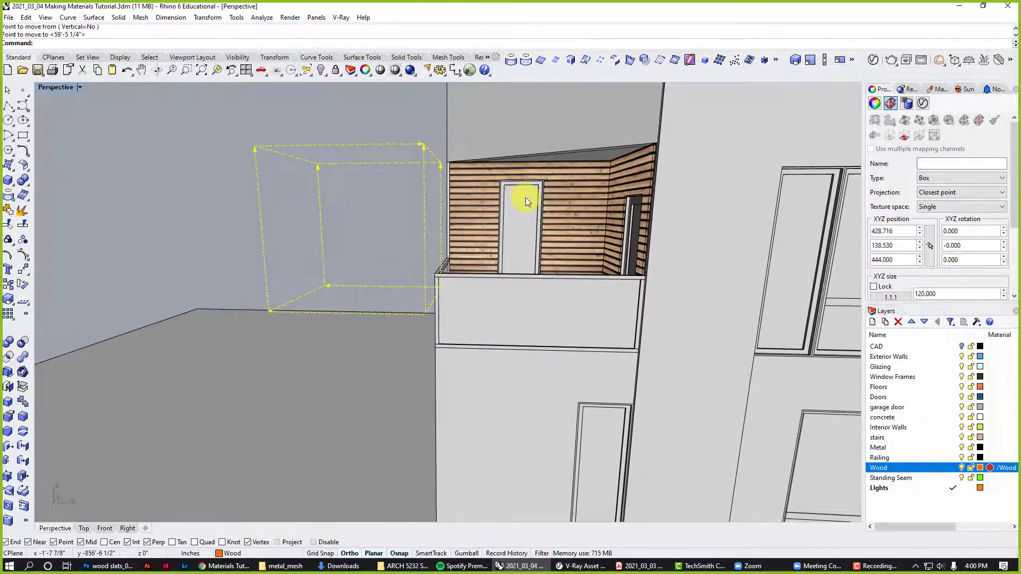
{"action": "right_click_drag", "start_coordinate": [529, 222], "coordinate": [688, 187]}
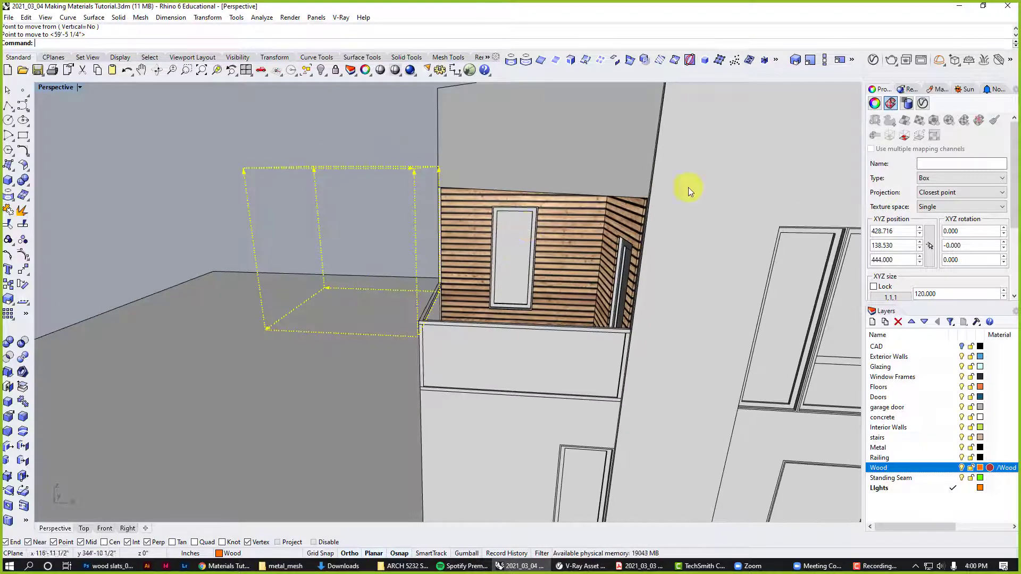
Scale the mapping box in one direction to 8' using its bottom and top corners.
{"action": "left_click", "coordinate": [824, 60]}
{"action": "left_click", "coordinate": [266, 328]}
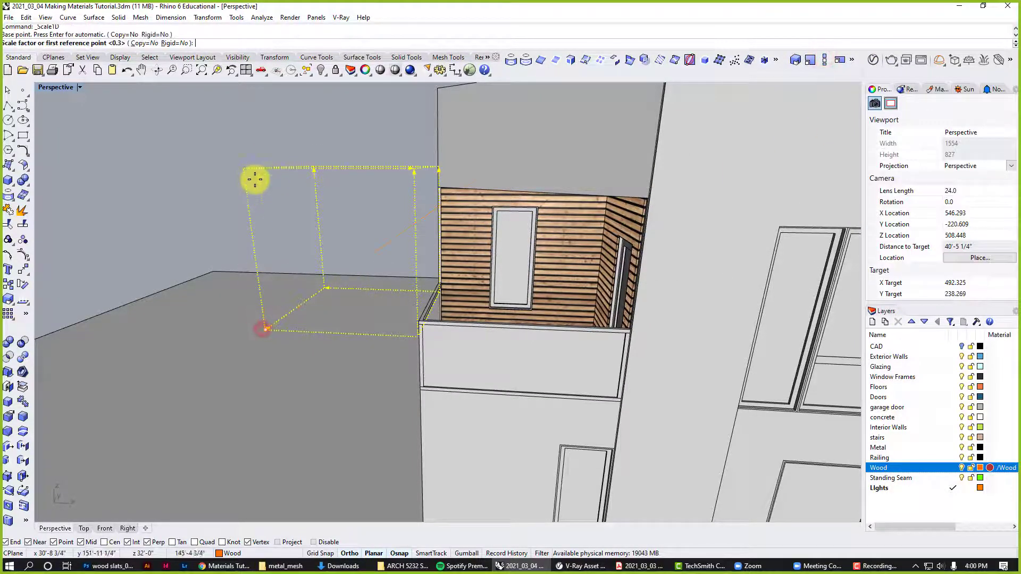
{"action": "left_click", "coordinate": [241, 170]}
{"action": "type", "text": "8"}
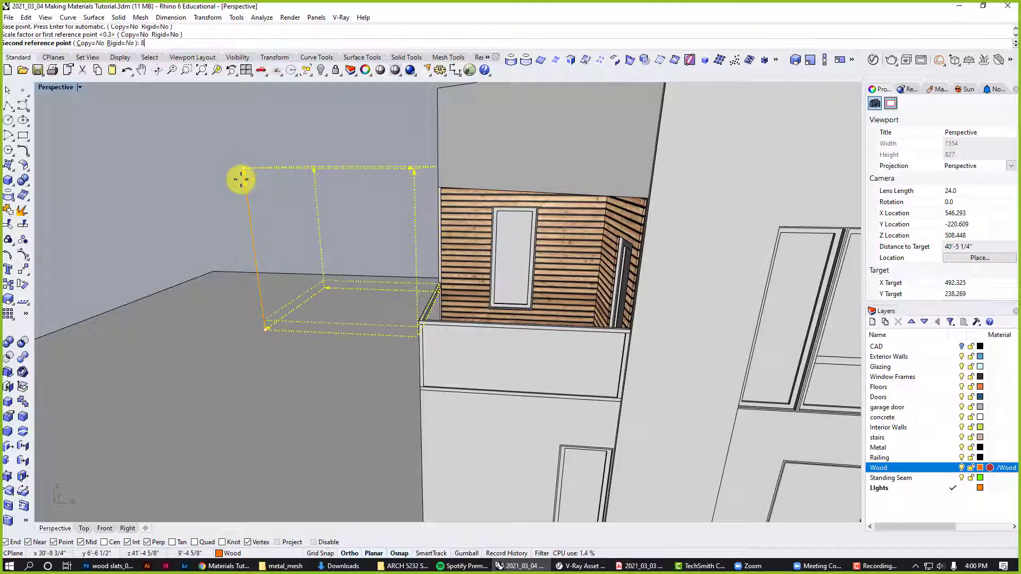
{"action": "type", "text": "'"}
{"action": "key", "text": "Return"}
{"action": "right_click_drag", "start_coordinate": [424, 230], "coordinate": [538, 207]}
{"action": "scroll", "coordinate": [590, 228], "scroll_direction": "up", "scroll_amount": 3}
{"action": "key", "text": "Escape"}
Match the right wall's mapping to the left wall polysurface's mapping.
{"action": "left_click", "coordinate": [633, 130]}
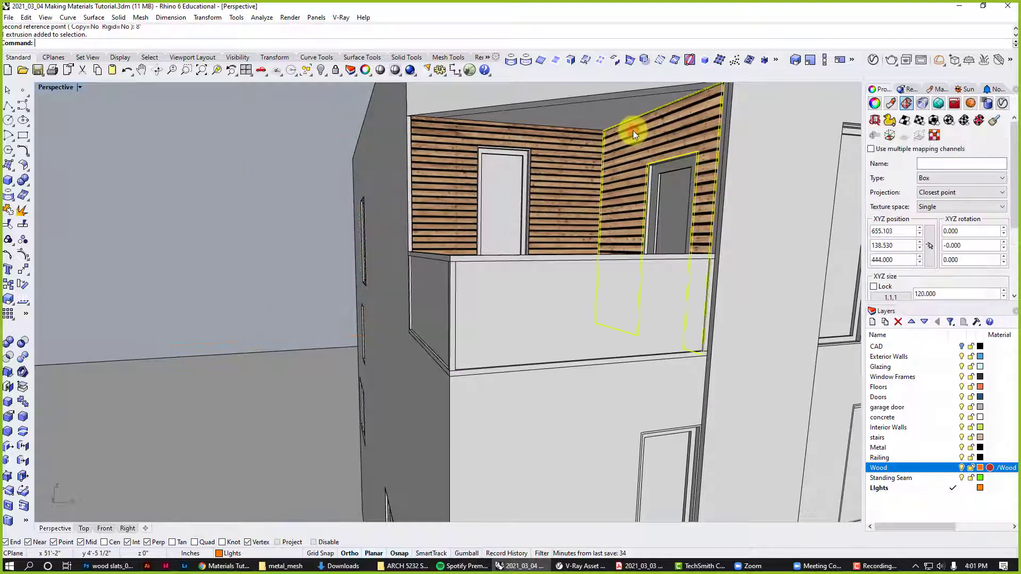
{"action": "left_click", "coordinate": [994, 120]}
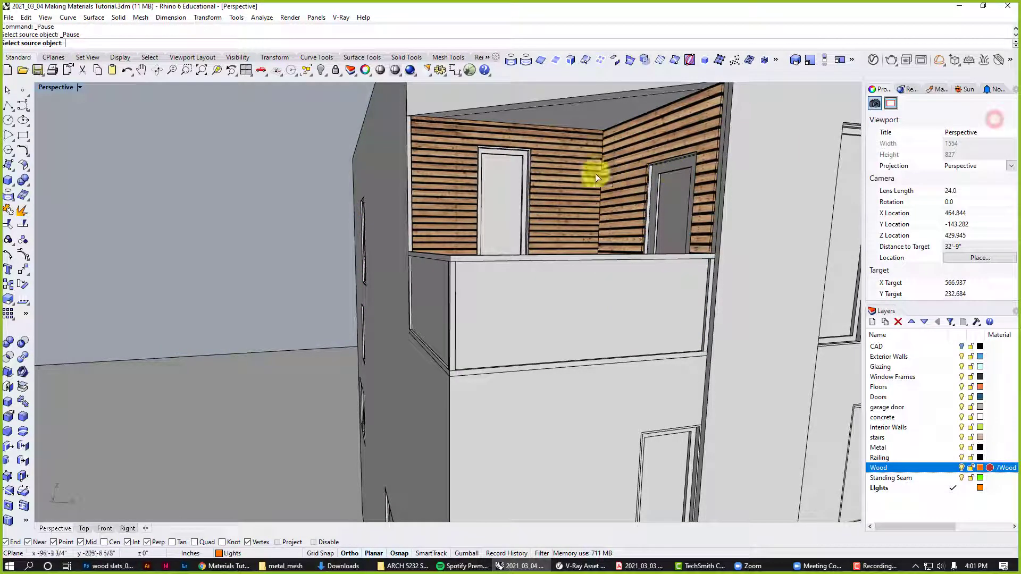
{"action": "left_click", "coordinate": [582, 177]}
{"action": "left_click", "coordinate": [627, 208]}
{"action": "scroll", "coordinate": [463, 215], "scroll_direction": "down", "scroll_amount": 3}
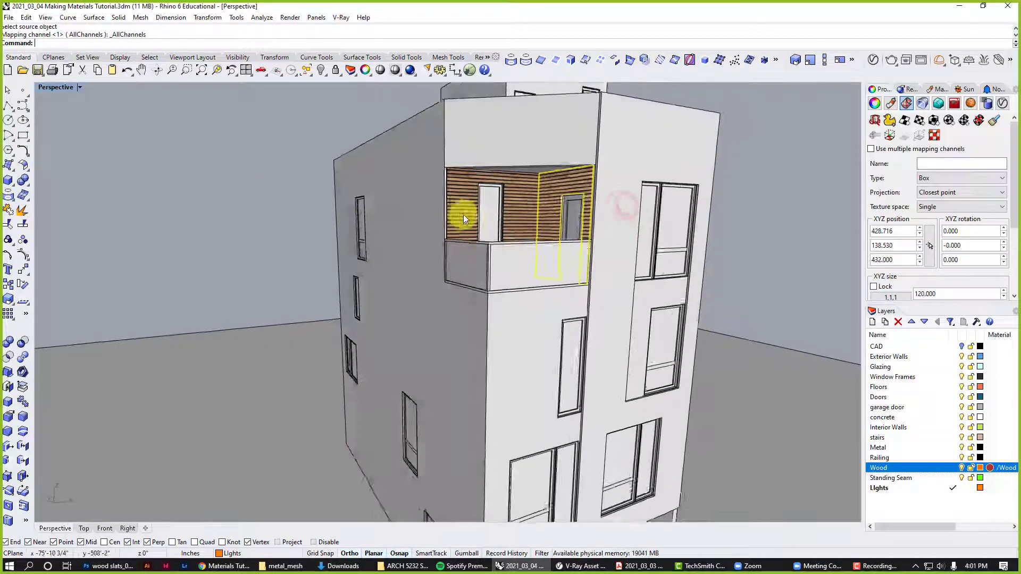
{"action": "scroll", "coordinate": [549, 219], "scroll_direction": "up", "scroll_amount": 4}
{"action": "scroll", "coordinate": [549, 219], "scroll_direction": "down", "scroll_amount": 2}
{"action": "scroll", "coordinate": [581, 227], "scroll_direction": "up", "scroll_amount": 6}
Orbit and zoom around the balcony corner to check the slats line up.
{"action": "right_click_drag", "start_coordinate": [603, 228], "coordinate": [606, 230]}
{"action": "scroll", "coordinate": [480, 207], "scroll_direction": "down", "scroll_amount": 10}
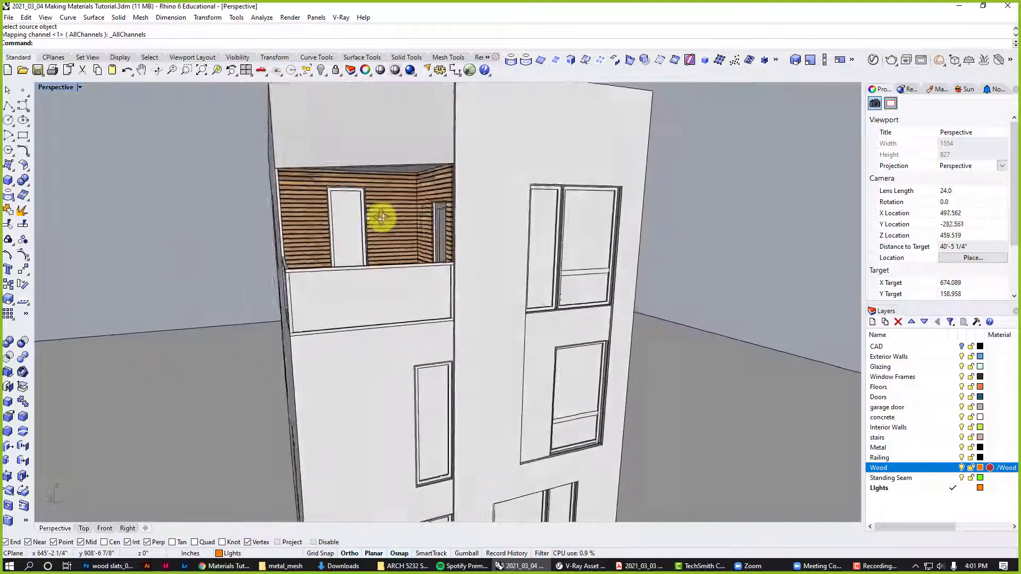
{"action": "scroll", "coordinate": [383, 223], "scroll_direction": "up", "scroll_amount": 3}
{"action": "right_click_drag", "start_coordinate": [387, 240], "coordinate": [445, 240]}
{"action": "scroll", "coordinate": [443, 237], "scroll_direction": "up", "scroll_amount": 3}
{"action": "scroll", "coordinate": [424, 227], "scroll_direction": "down", "scroll_amount": 4}
{"action": "scroll", "coordinate": [401, 194], "scroll_direction": "up", "scroll_amount": 5}
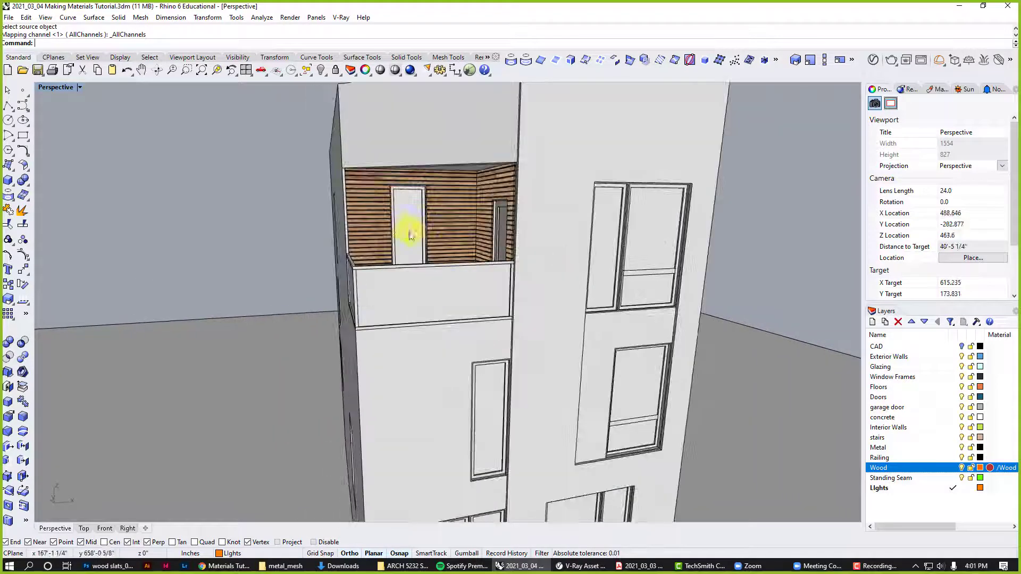
{"action": "scroll", "coordinate": [441, 240], "scroll_direction": "down", "scroll_amount": 4}
{"action": "scroll", "coordinate": [456, 251], "scroll_direction": "up", "scroll_amount": 4}
{"action": "right_click_drag", "start_coordinate": [429, 239], "coordinate": [430, 240]}
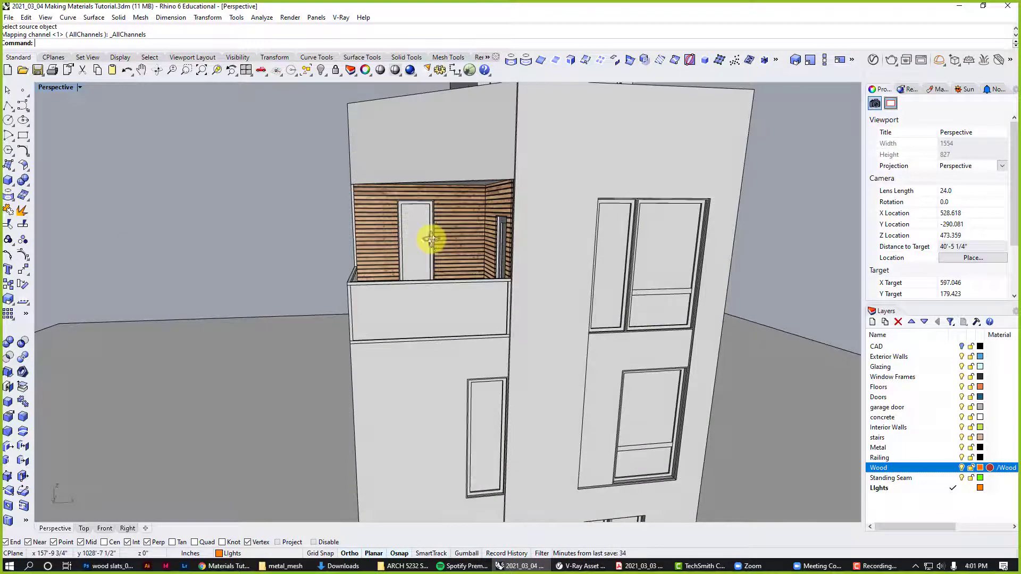
{"action": "scroll", "coordinate": [424, 219], "scroll_direction": "up", "scroll_amount": 4}
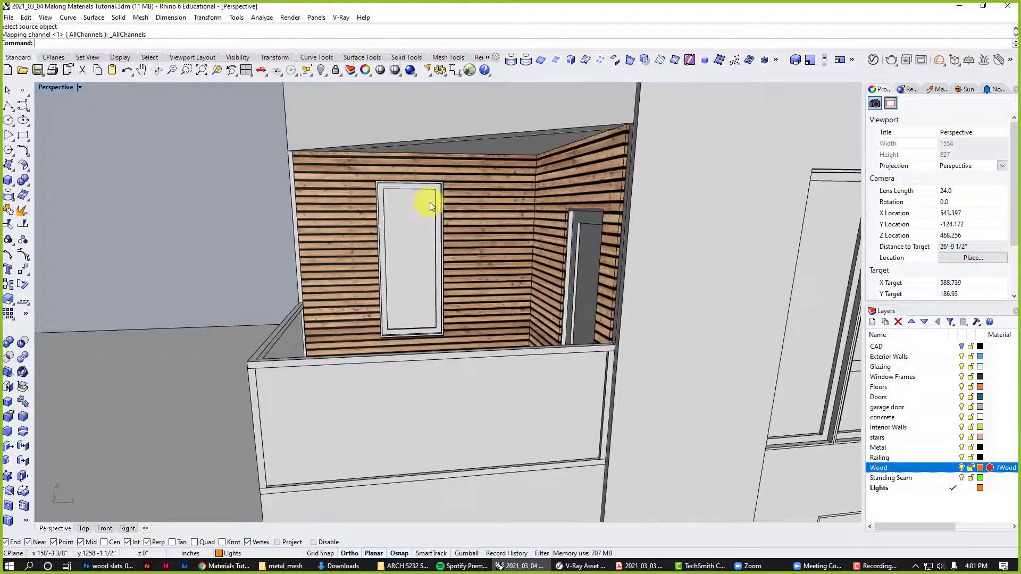
{"action": "scroll", "coordinate": [475, 257], "scroll_direction": "down", "scroll_amount": 5}
{"action": "scroll", "coordinate": [466, 227], "scroll_direction": "up", "scroll_amount": 4}
{"action": "scroll", "coordinate": [456, 211], "scroll_direction": "down", "scroll_amount": 1}
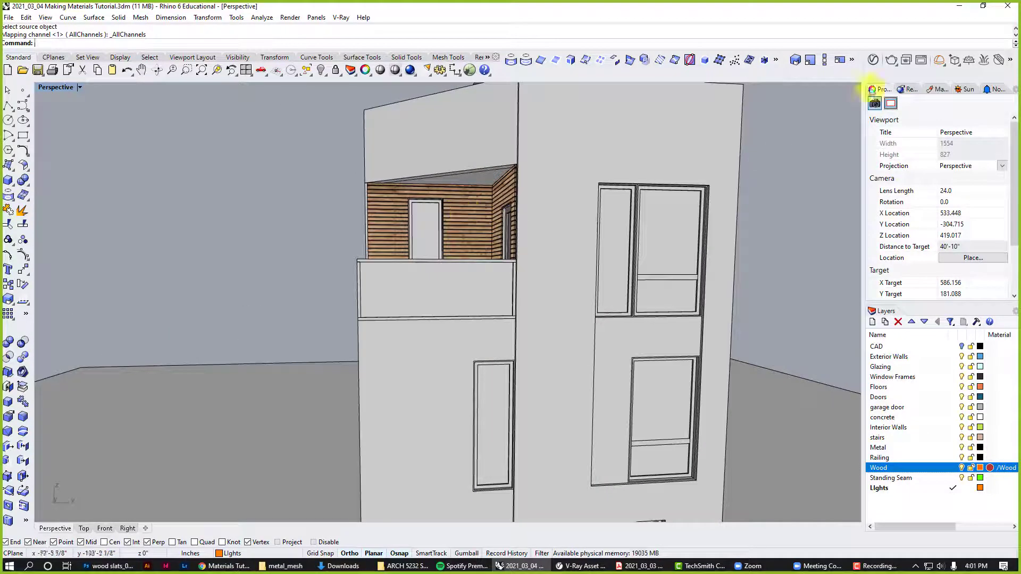
Render the balcony view with V-Ray and zoom into the wood slats in the frame buffer.
{"action": "left_click", "coordinate": [891, 60]}
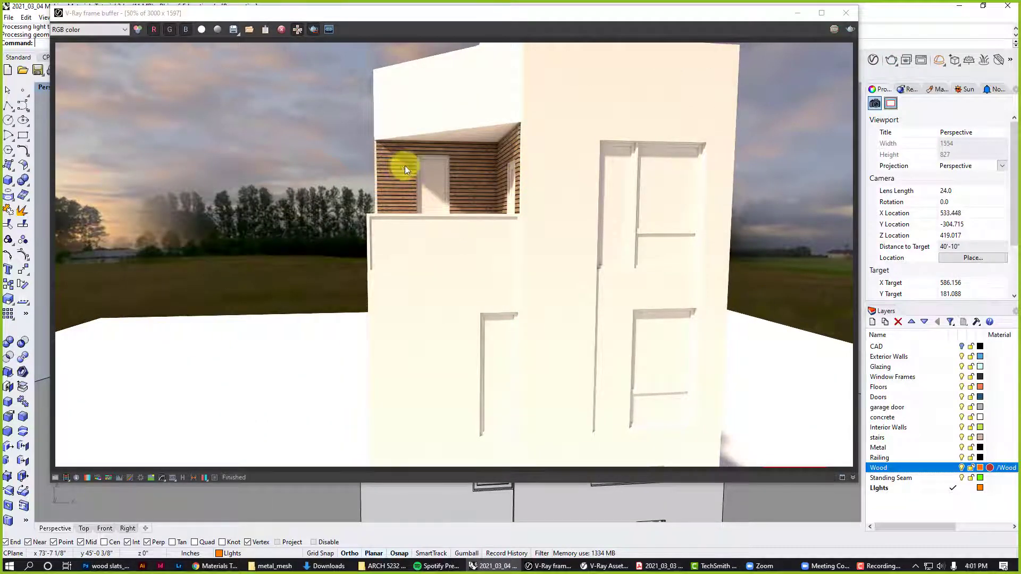
{"action": "scroll", "coordinate": [393, 167], "scroll_direction": "up", "scroll_amount": 4}
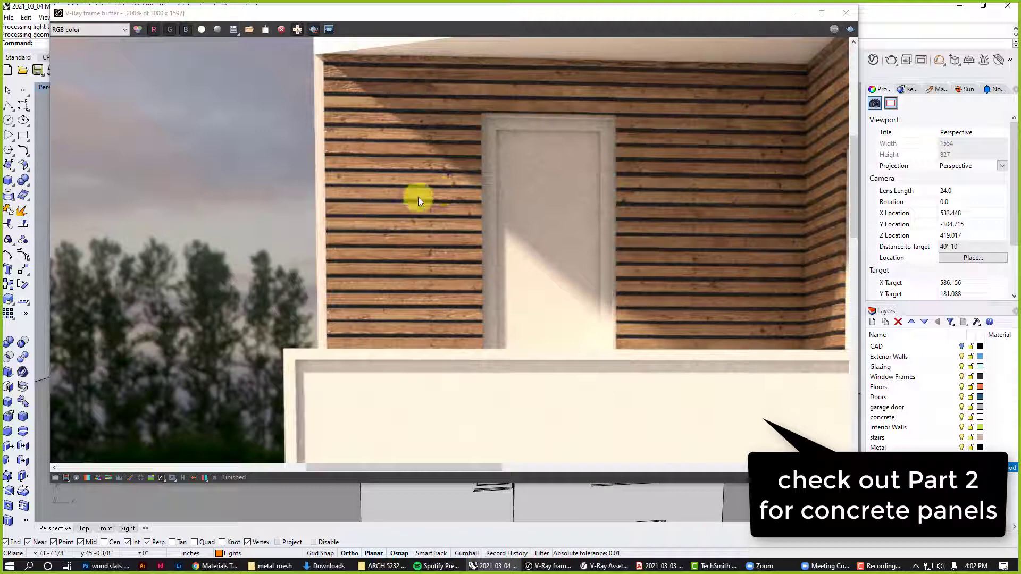
{"action": "scroll", "coordinate": [404, 212], "scroll_direction": "down", "scroll_amount": 4}
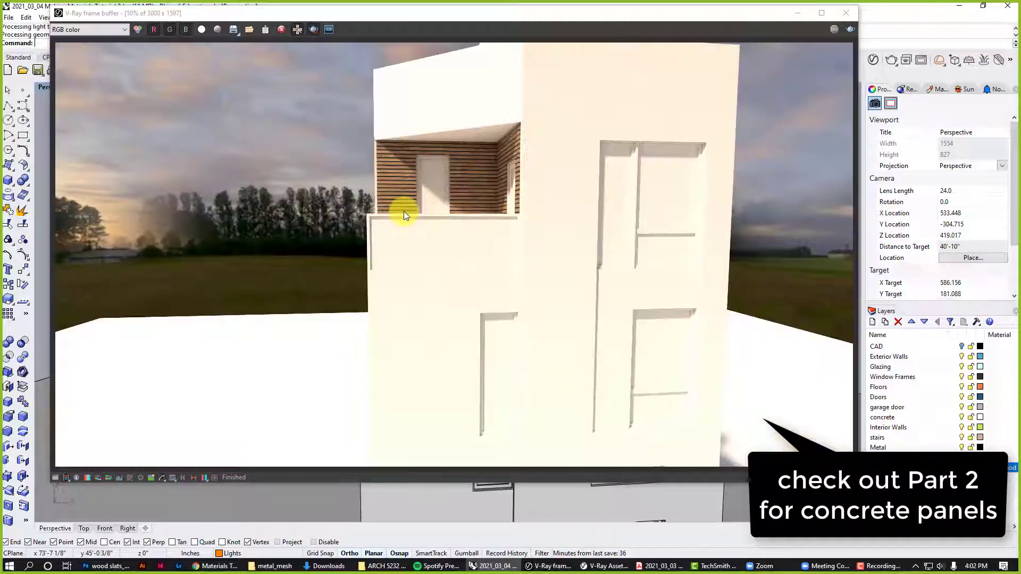
{"action": "scroll", "coordinate": [407, 182], "scroll_direction": "up", "scroll_amount": 2}
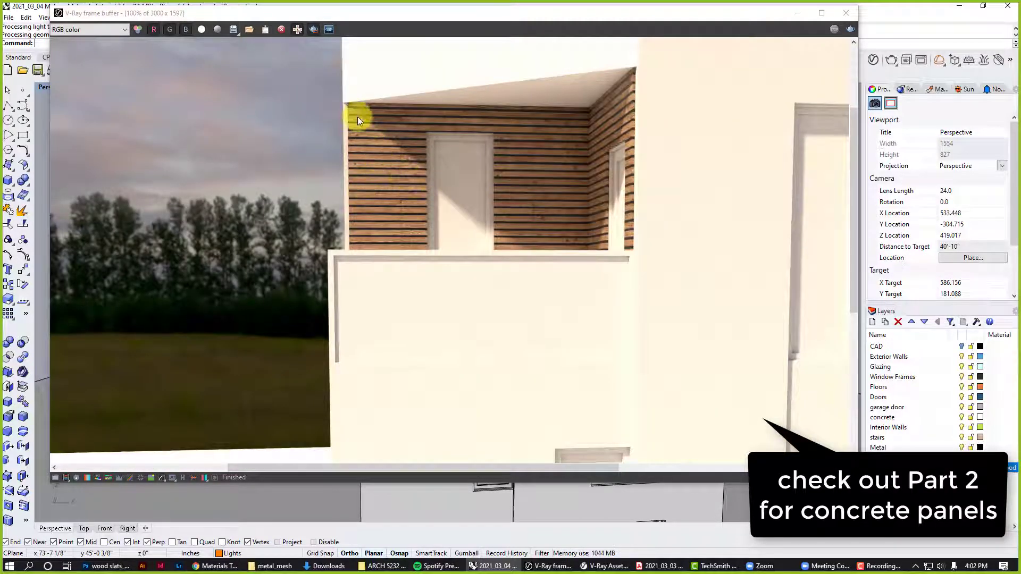
{"action": "scroll", "coordinate": [349, 110], "scroll_direction": "up", "scroll_amount": 2}
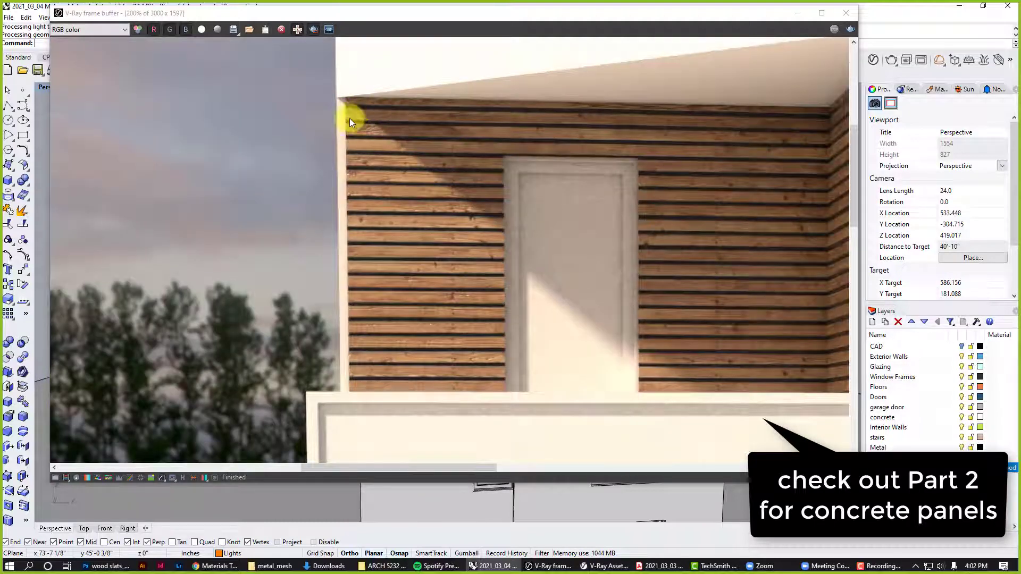